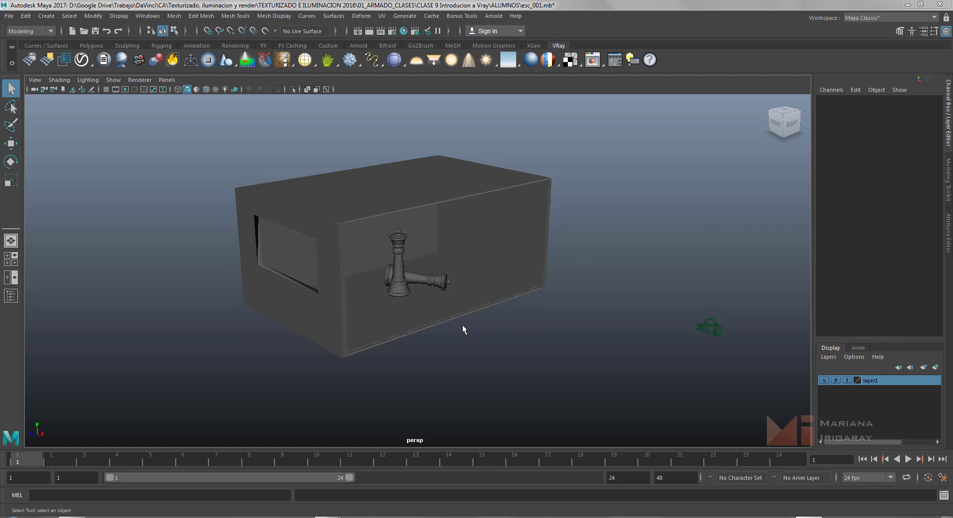
Step: Examine the open room, its chess pieces and the camera placed in front of it from several angles
left_click_drag(571, 410, 501, 353, "alt")
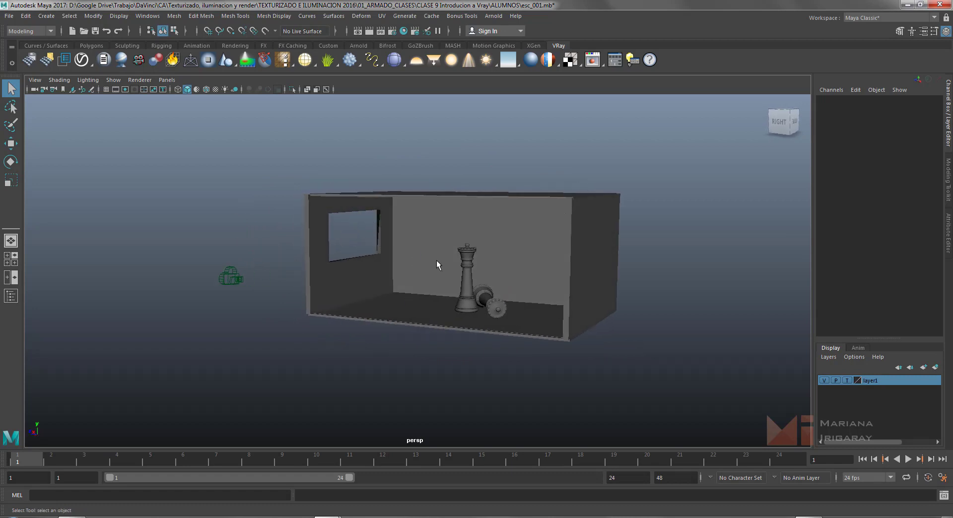
left_click_drag(334, 311, 297, 351, "alt")
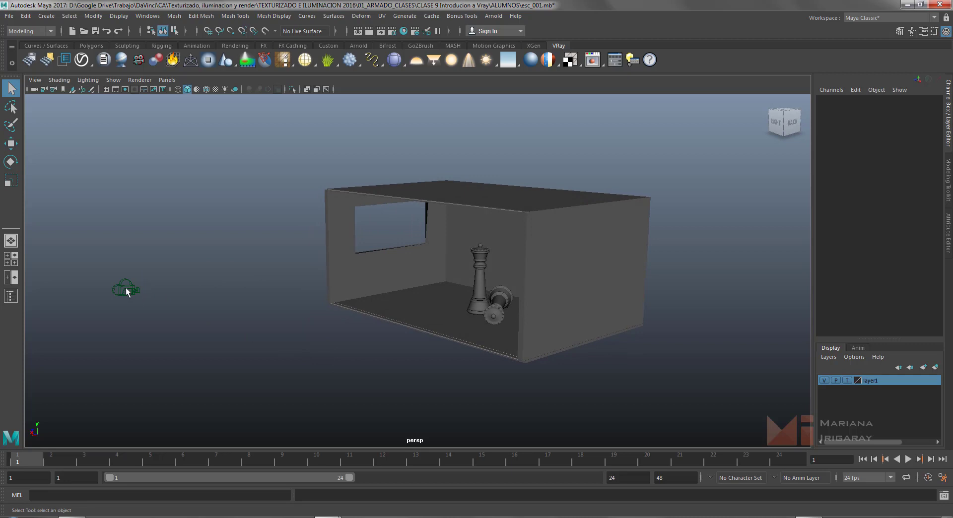
left_click(128, 289)
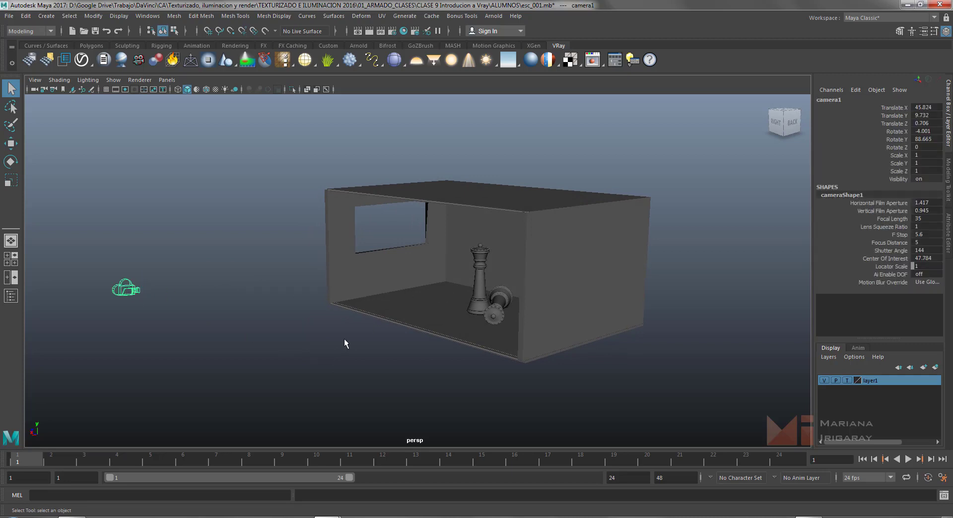
left_click_drag(347, 340, 424, 320, "alt")
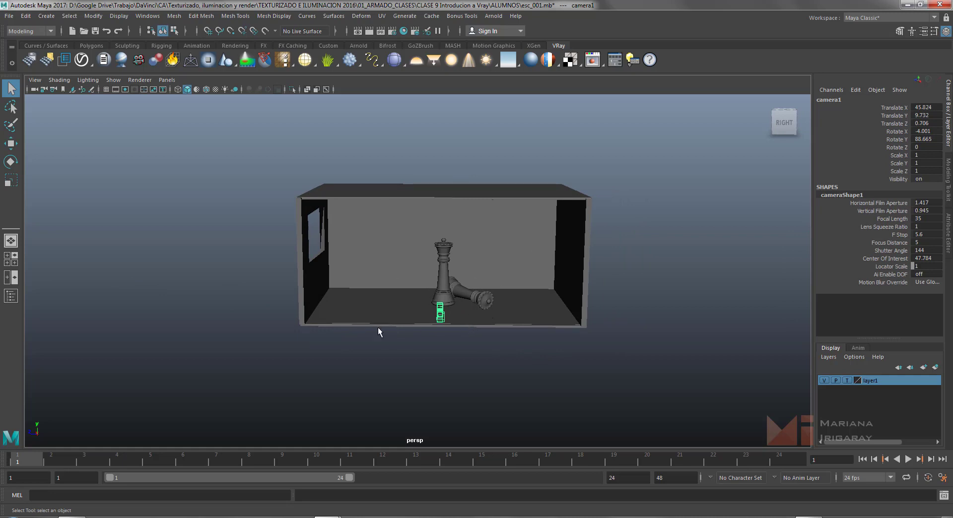
left_click(474, 353)
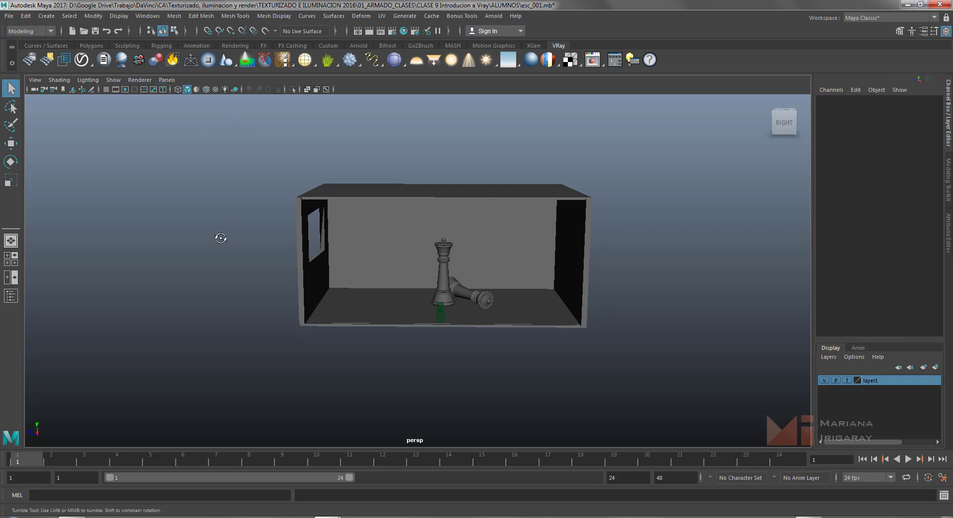
Step: Split the workspace into two side-by-side panes showing the front view and the perspective view
left_click_drag(220, 239, 232, 245, "alt")
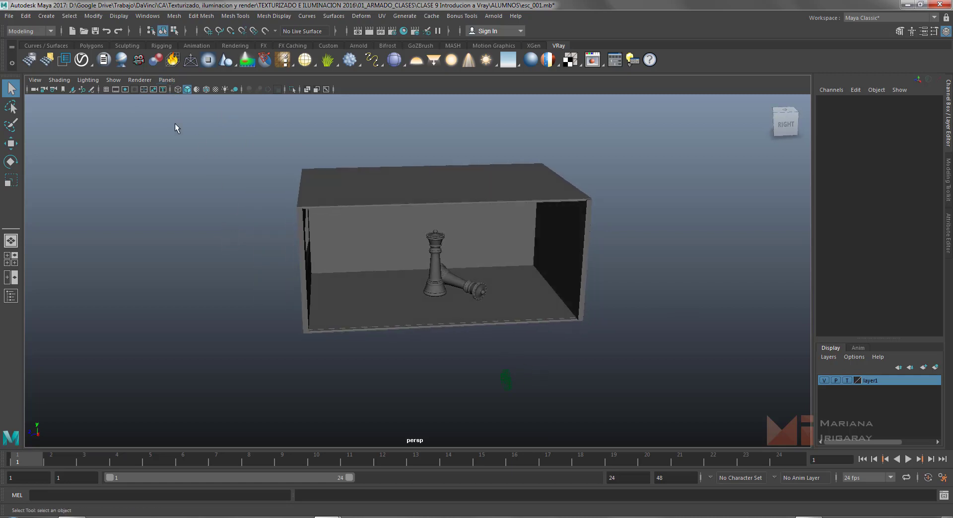
left_click(167, 81)
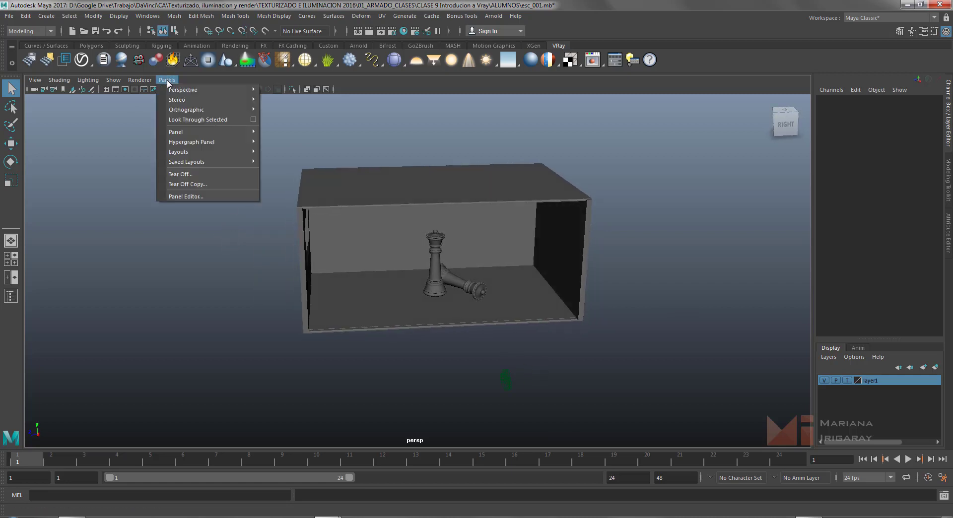
mouse_move(202, 156)
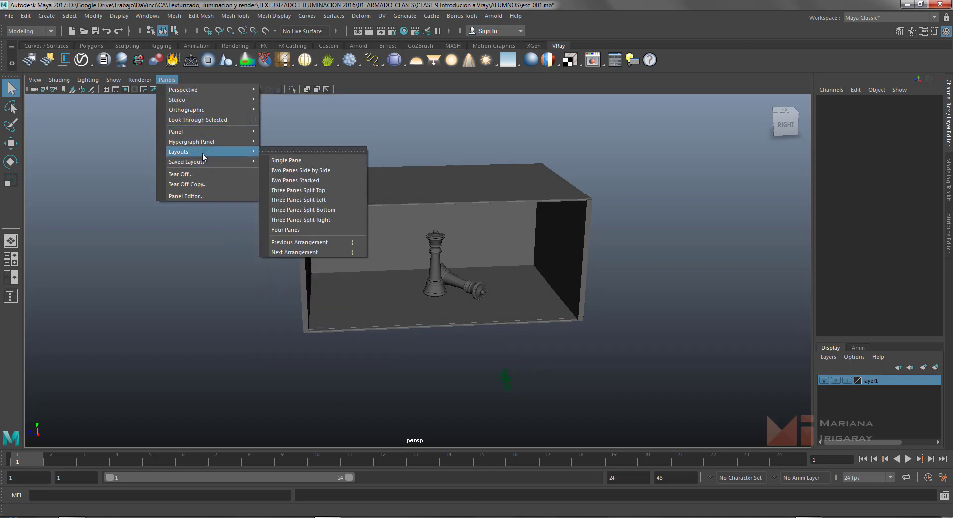
left_click(317, 171)
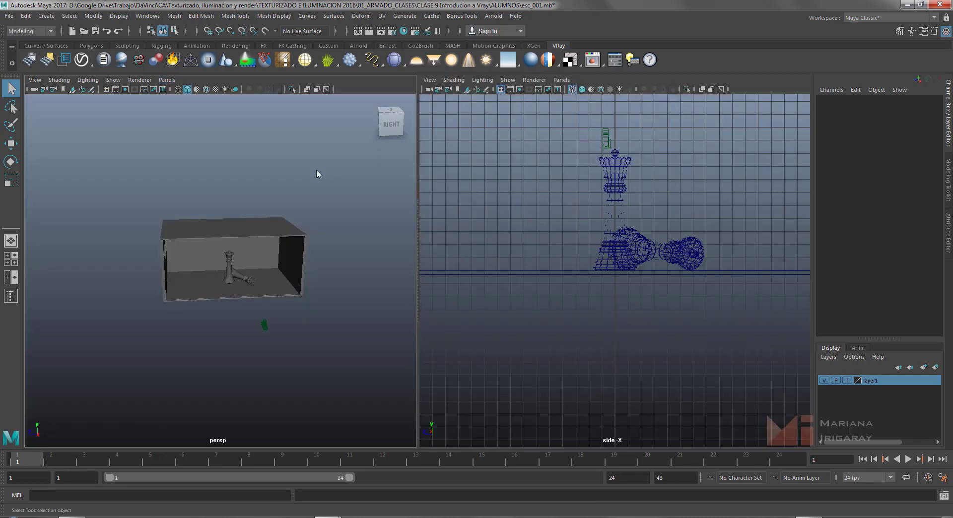
left_click(12, 279)
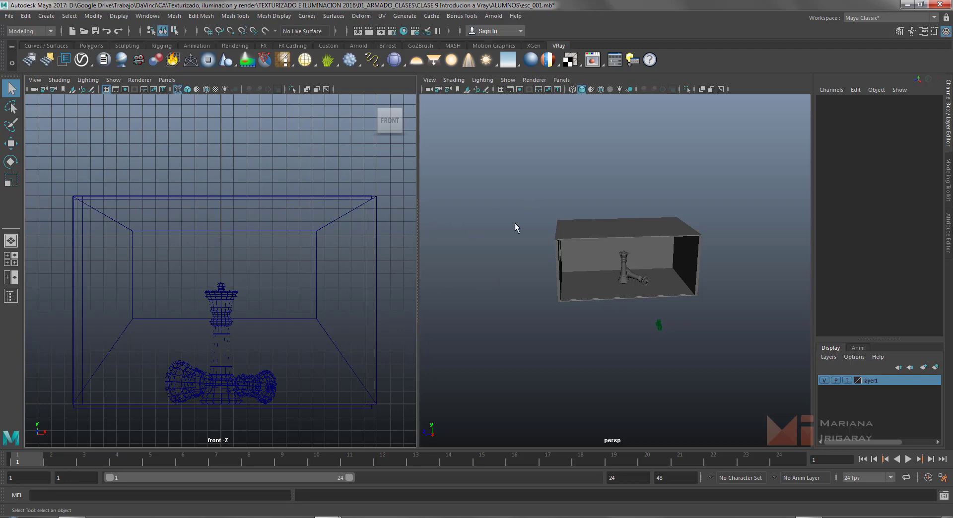
key("space")
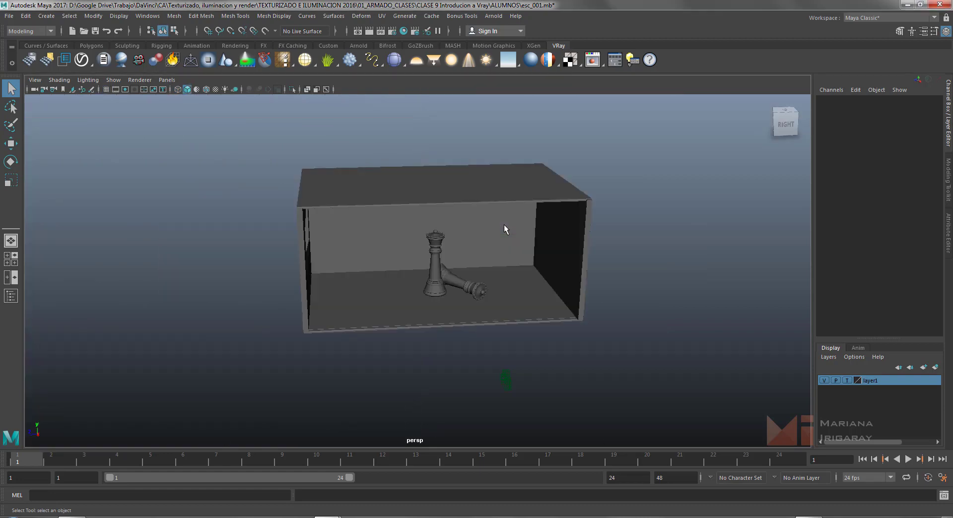
key("space")
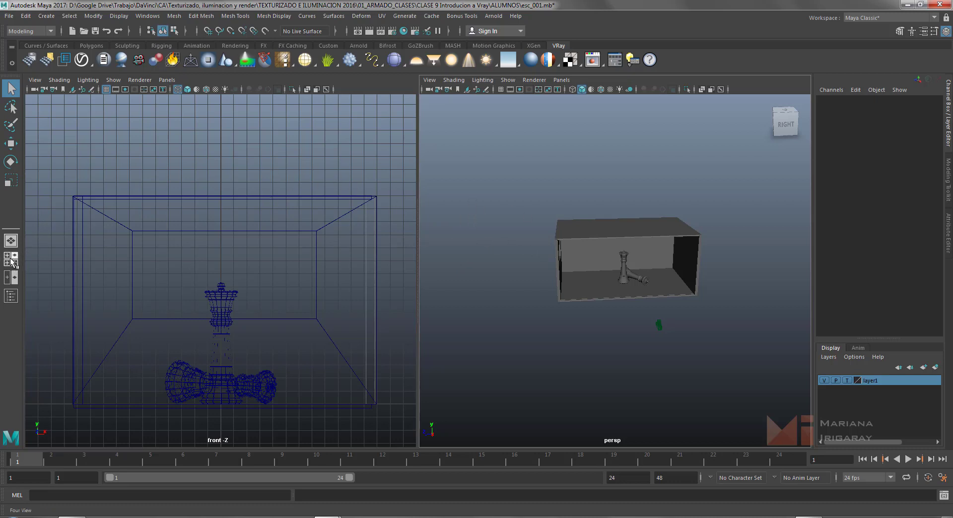
left_click(167, 80)
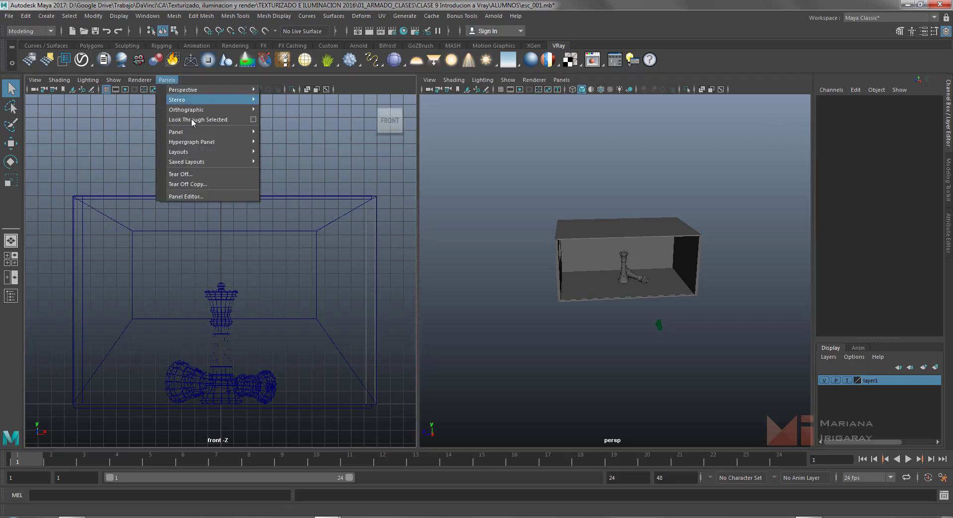
mouse_move(208, 151)
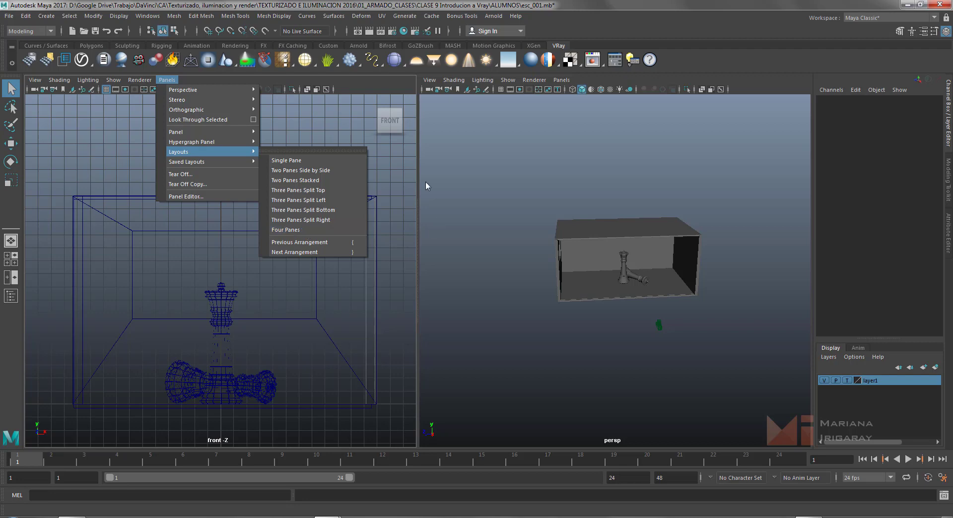
left_click(540, 269)
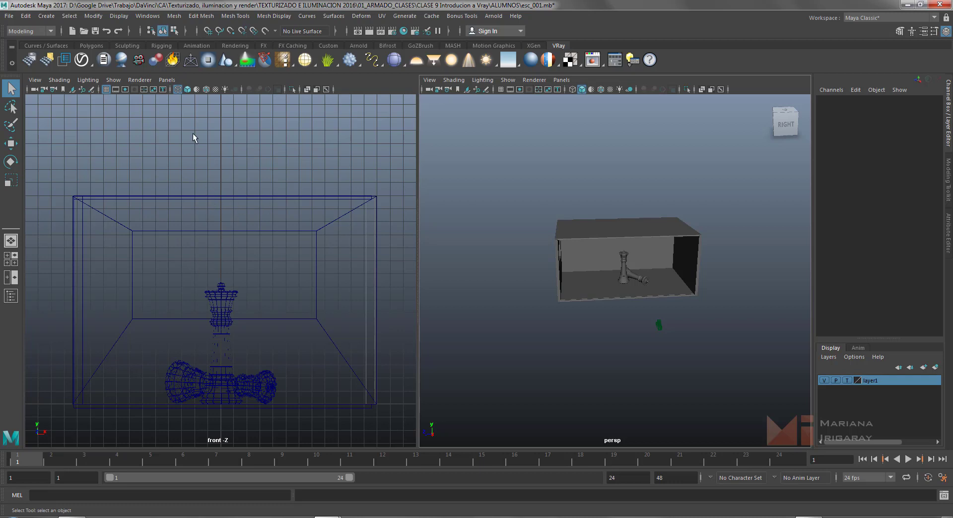
Step: Replace the front view with the view through camera1 and display that pane in smooth shaded mode
left_click(171, 79)
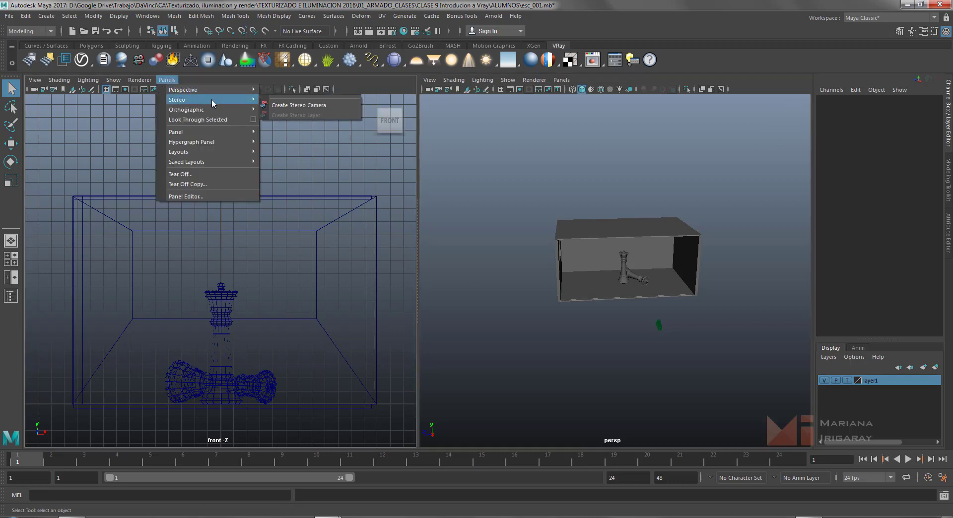
mouse_move(214, 90)
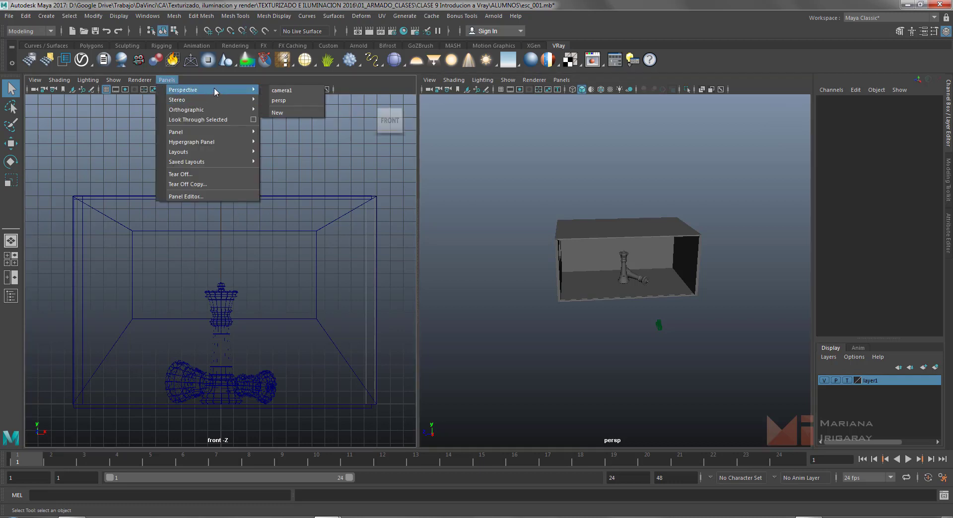
left_click(302, 90)
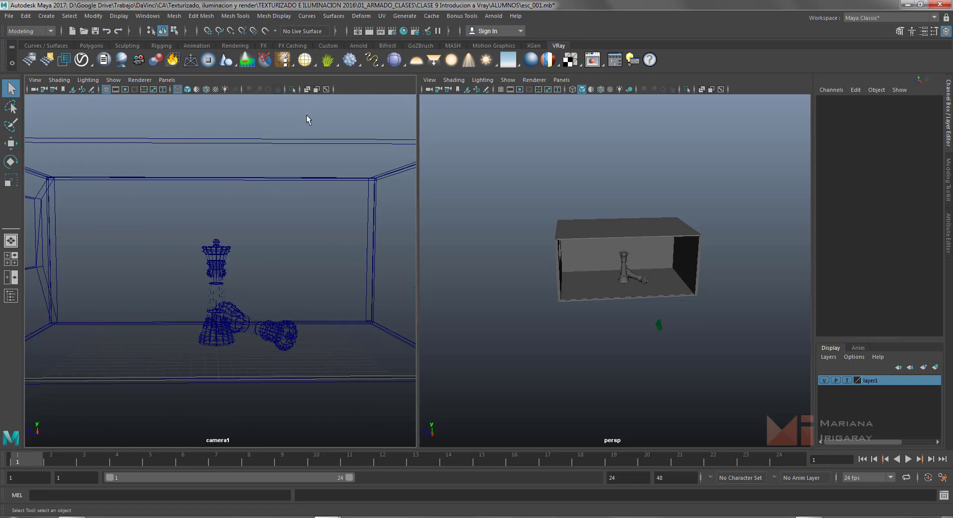
left_click(188, 89)
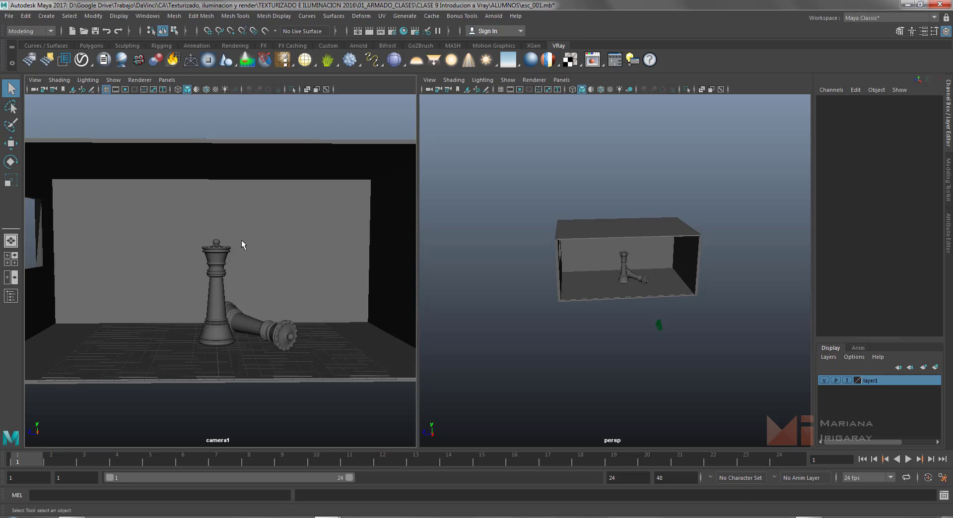
key("4")
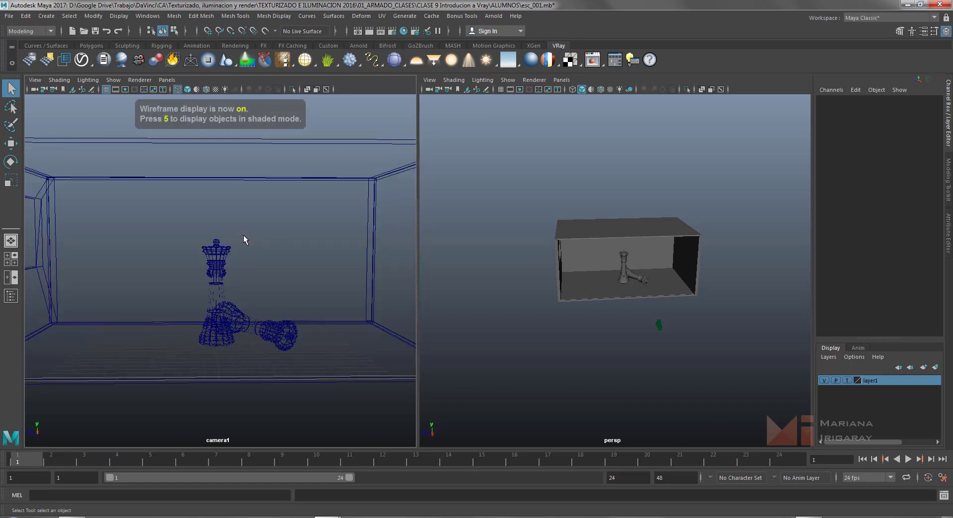
key("5")
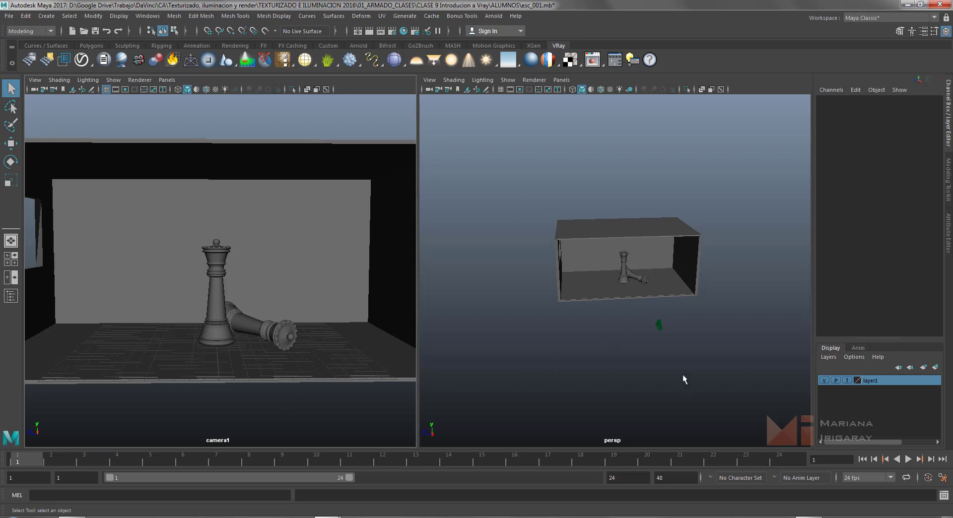
Step: Turn on the resolution gate with its gate mask in the camera1 view
left_click_drag(594, 346, 767, 350, "alt")
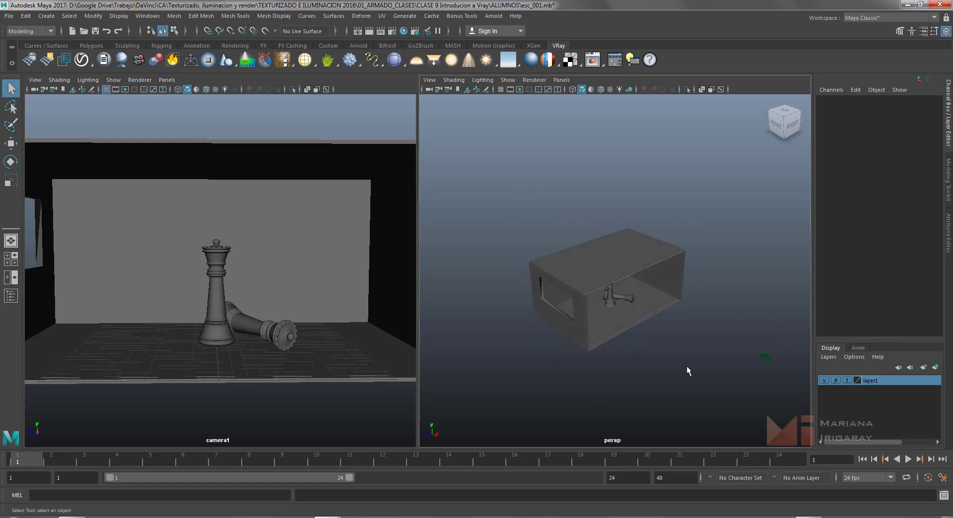
left_click_drag(687, 366, 638, 350, "alt")
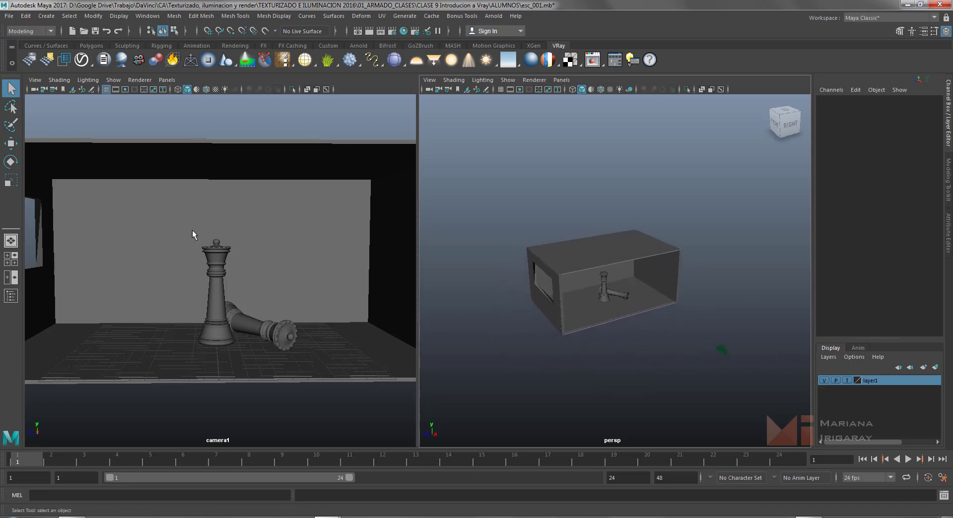
left_click(125, 90)
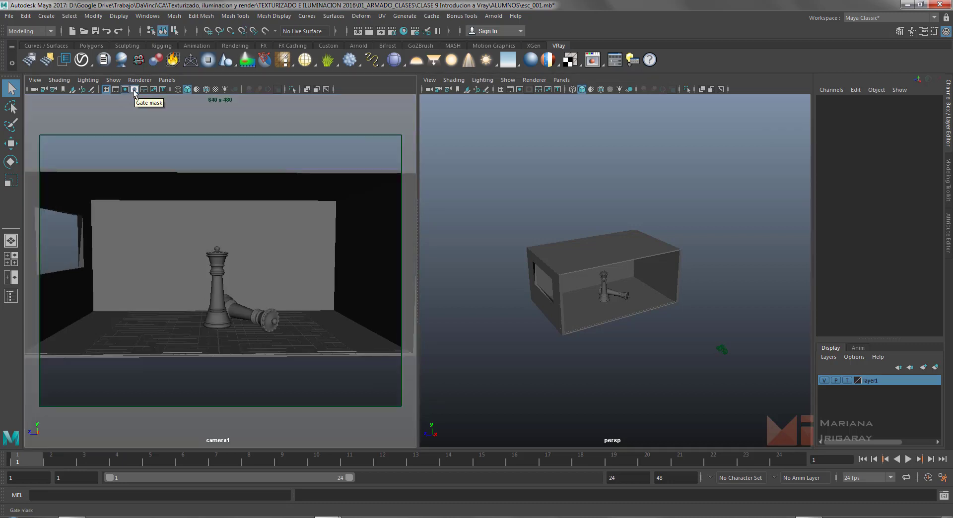
left_click(134, 89)
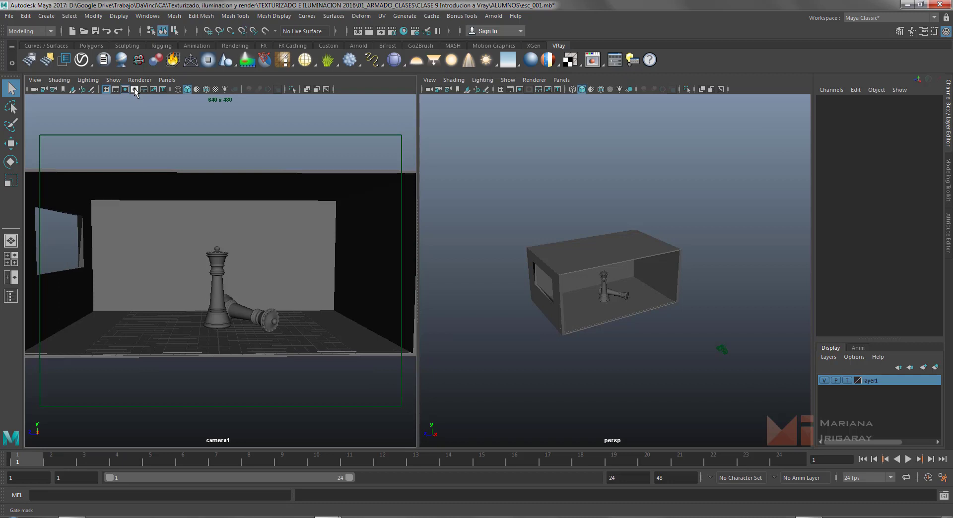
left_click(134, 89)
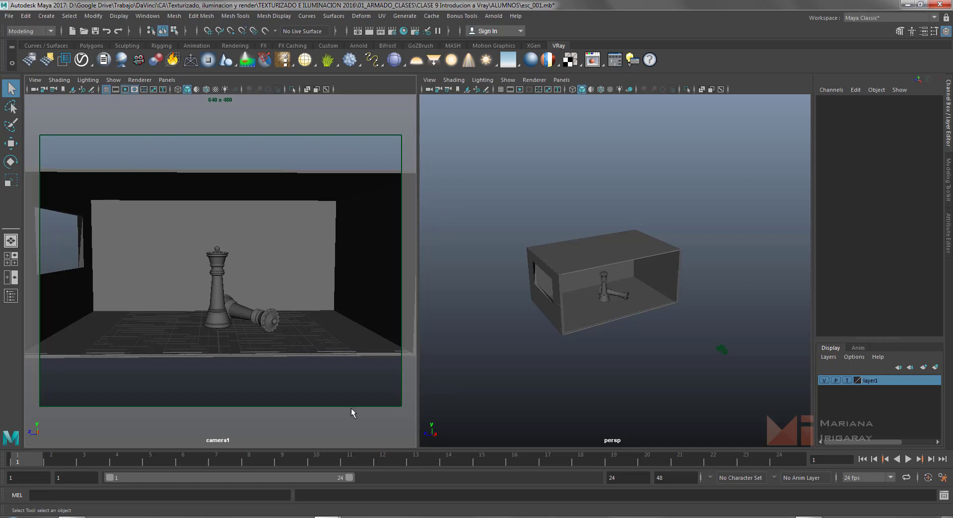
Step: Try the field chart, safe action and safe title guides in the camera1 view, turning each back off
left_click(144, 89)
left_click(142, 92)
left_click(142, 92)
left_click(142, 91)
left_click(153, 90)
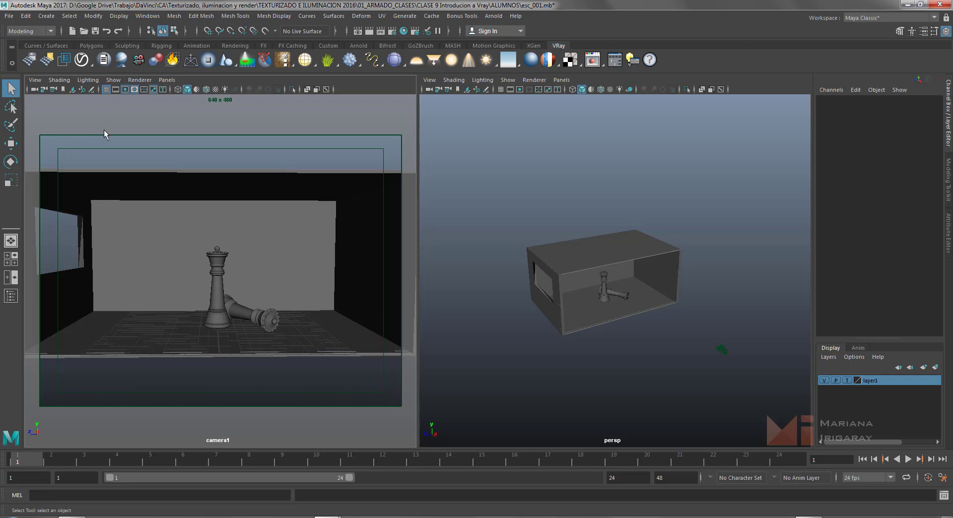
left_click(163, 90)
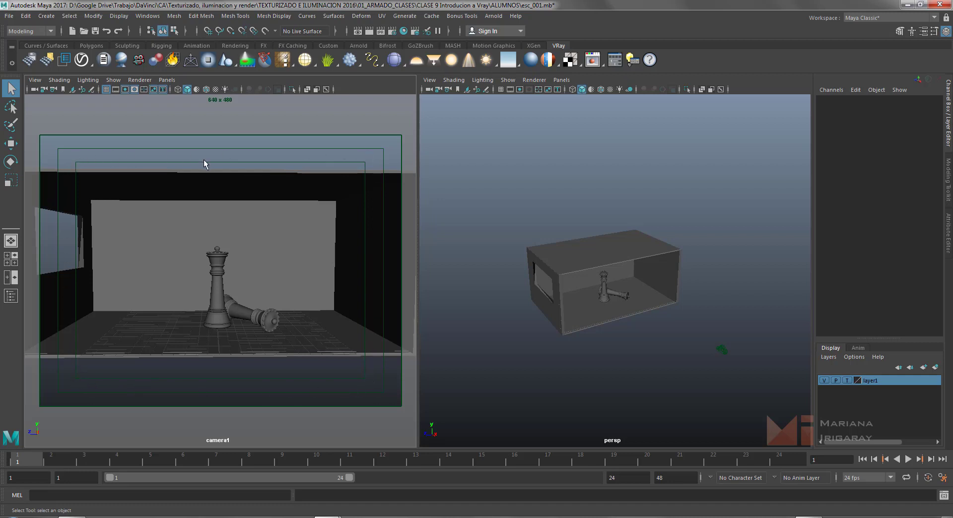
left_click(163, 89)
left_click(153, 89)
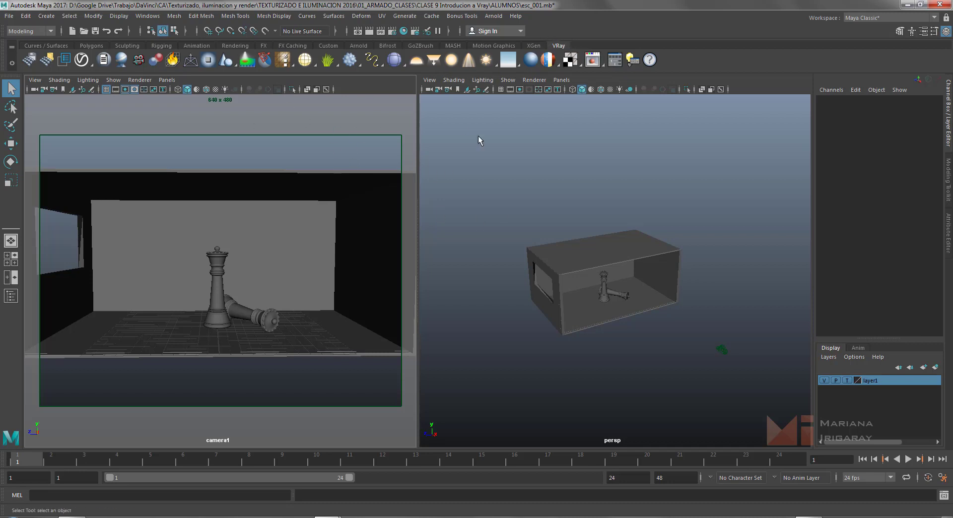
Step: Open the Render Settings window and place it clear of the camera1 view
left_click(392, 33)
left_click_drag(280, 91, 780, 47)
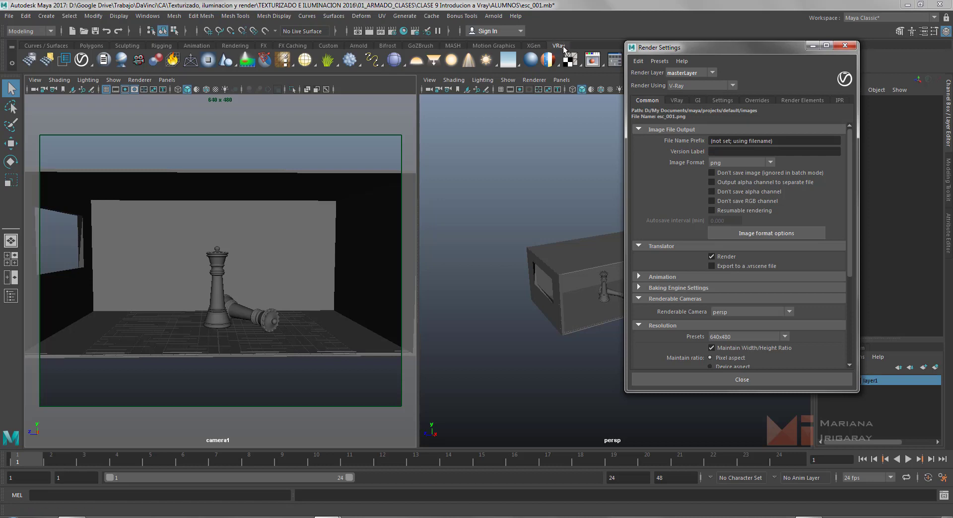
Step: Create a V-Ray Rect Light and move the Render Settings window out of the way of the perspective view
left_click(46, 16)
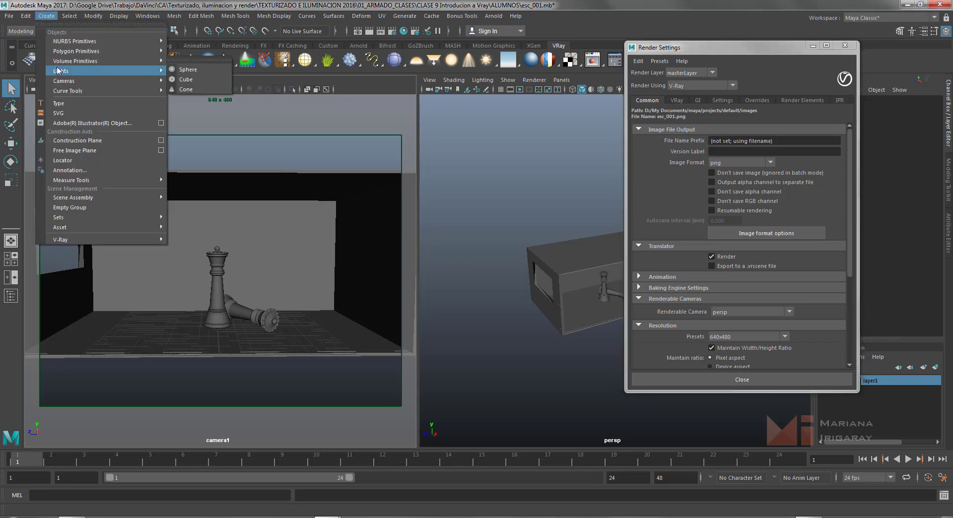
mouse_move(62, 71)
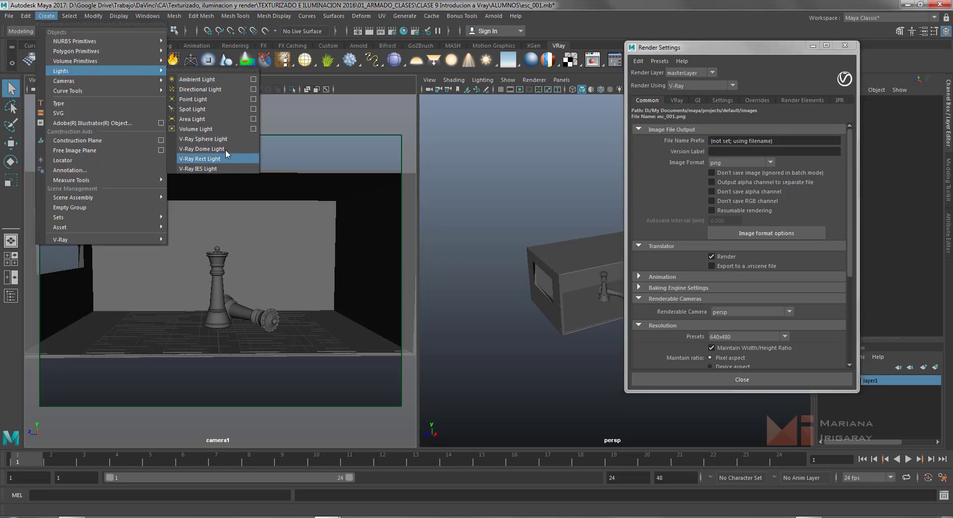
left_click(49, 15)
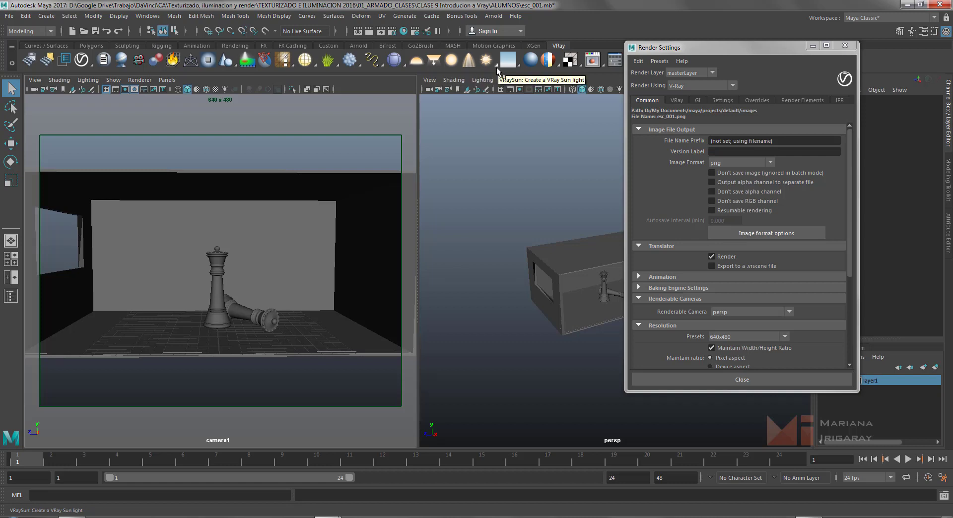
left_click(434, 61)
left_click_drag(725, 48, 780, 443)
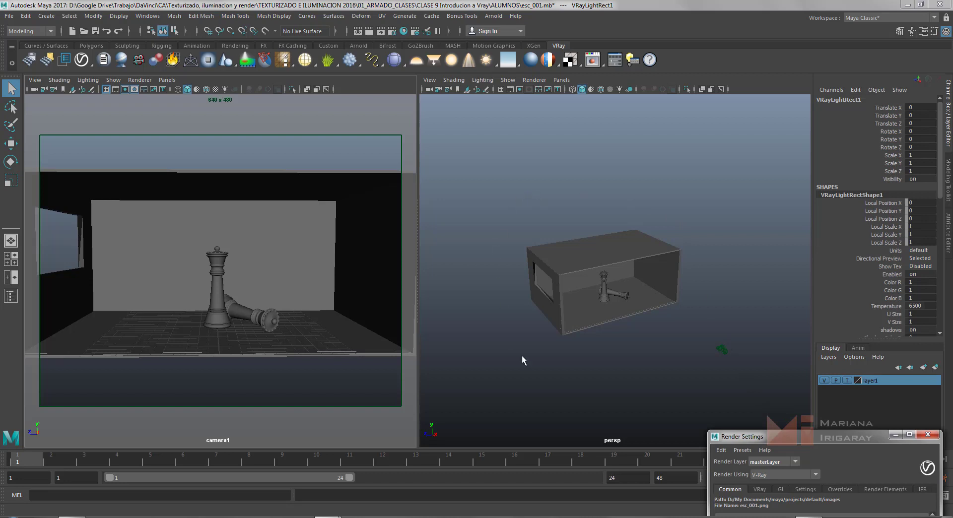
Step: Move the V-Ray Rect Light outside the room to about Z 25.4 and Y 12.1, and show its shape attributes
left_click(717, 294)
key("w")
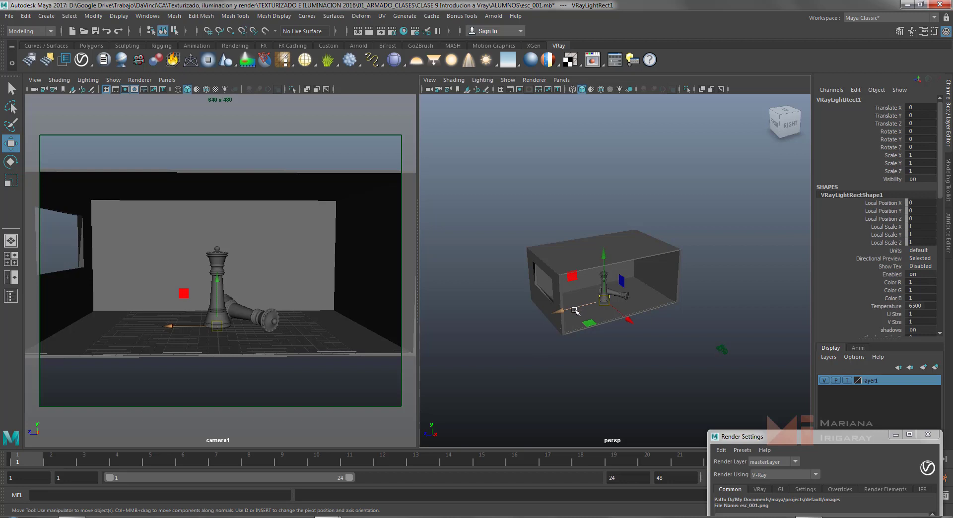
left_click_drag(575, 311, 482, 337)
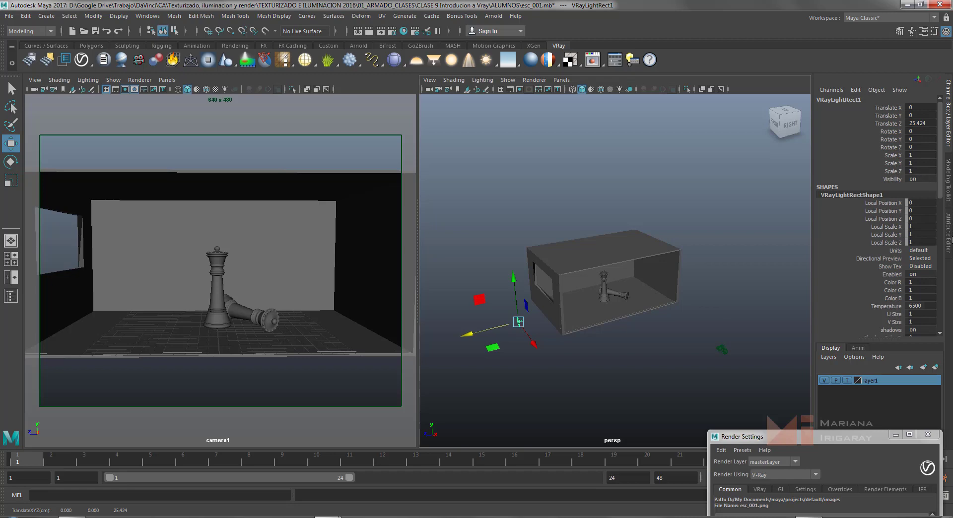
left_click(949, 238)
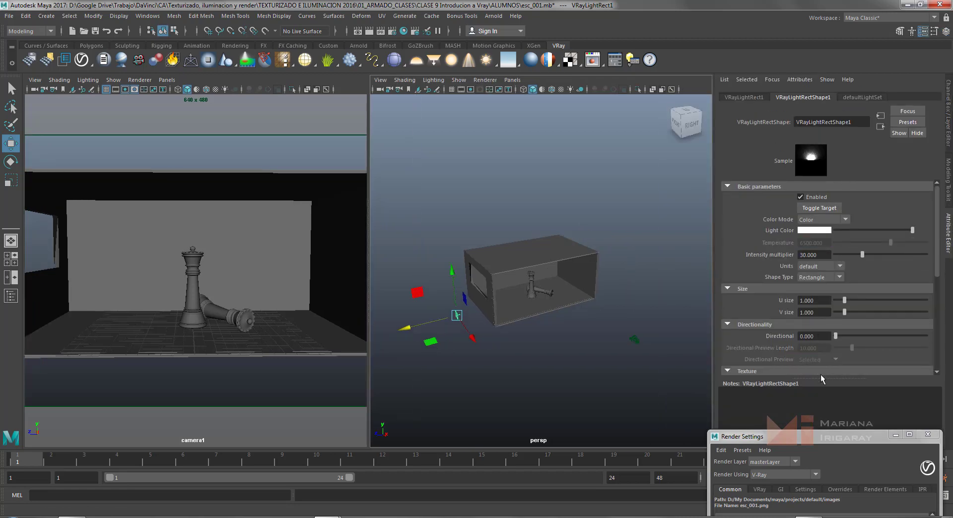
left_click_drag(822, 376, 825, 428)
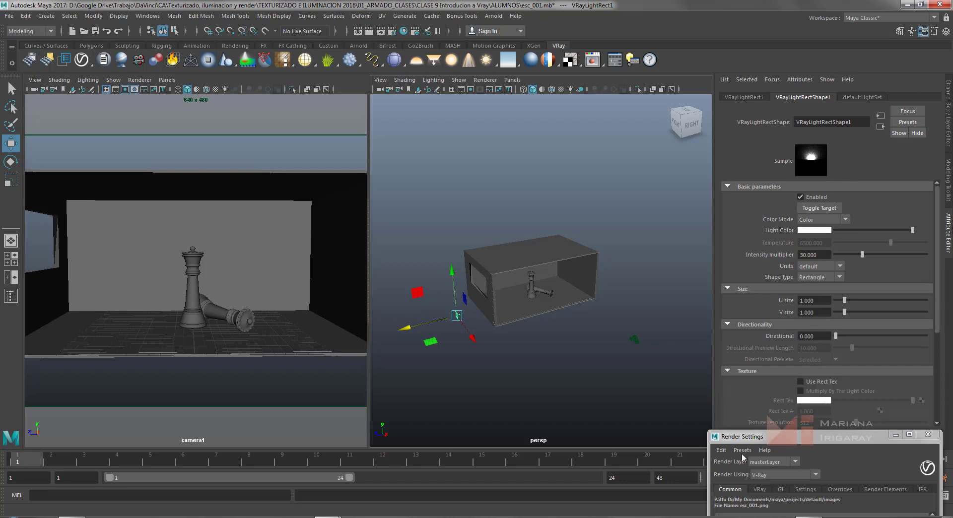
left_click_drag(453, 287, 453, 231)
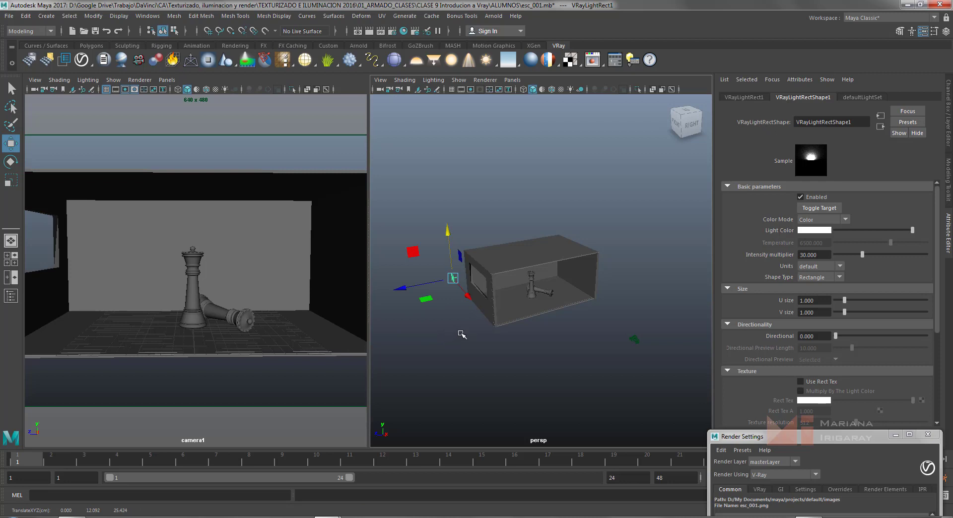
Step: Align the Rect Light with the room's window opening, at about X 0.7, Y 10.4 and Z 19.1
left_click_drag(462, 335, 479, 361, "alt")
middle_click_drag(486, 334, 612, 369, "alt")
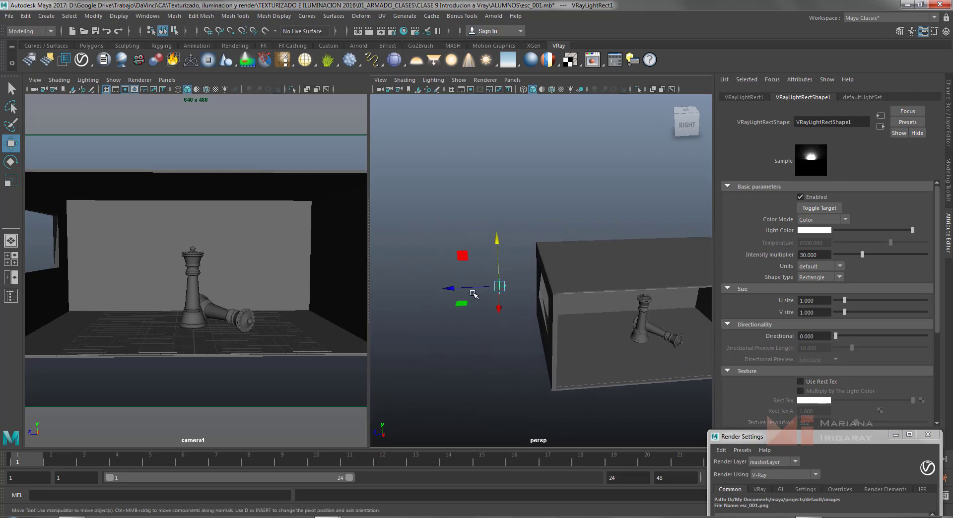
left_click_drag(473, 292, 507, 294)
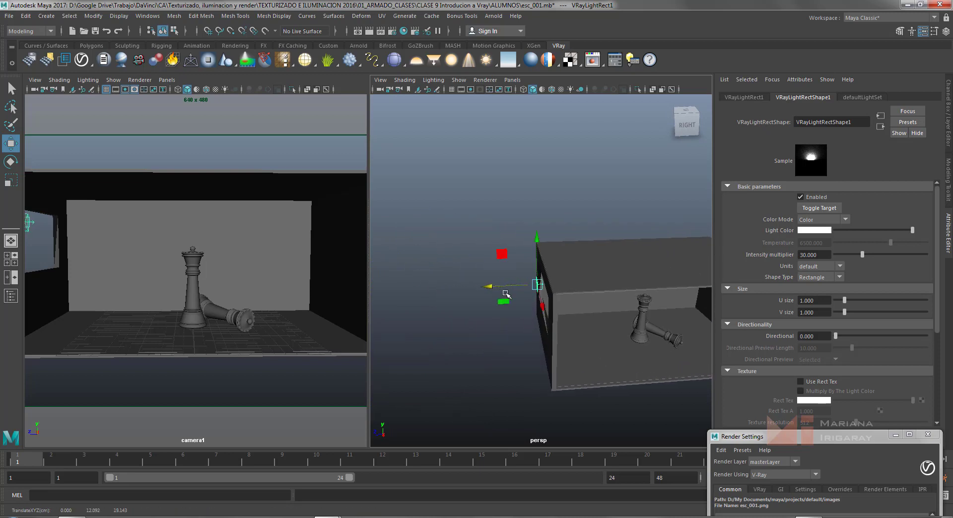
left_click_drag(538, 256, 642, 282)
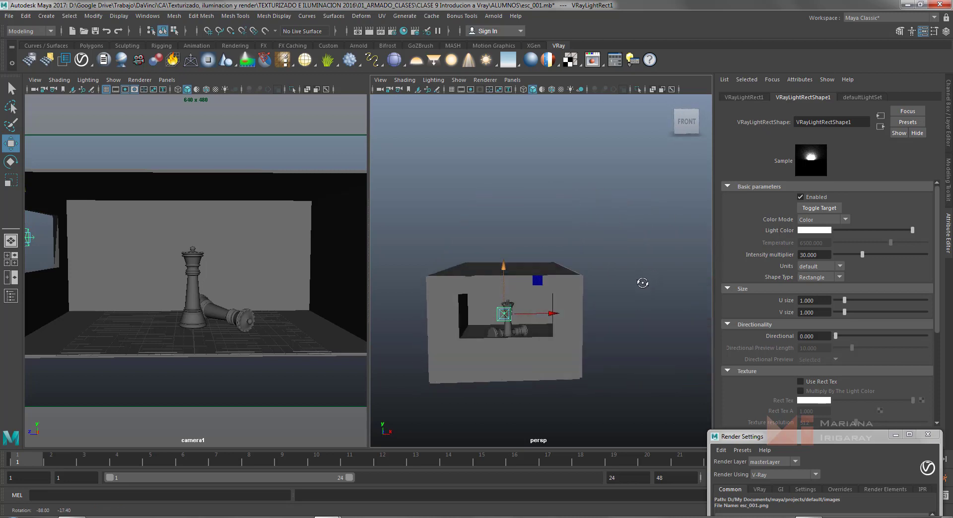
left_click_drag(550, 313, 553, 314)
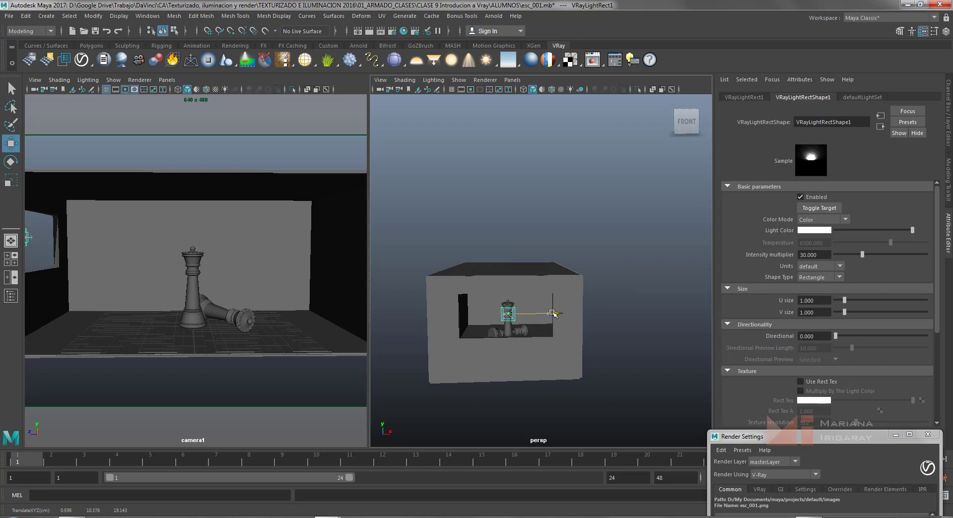
left_click_drag(624, 328, 520, 327, "alt")
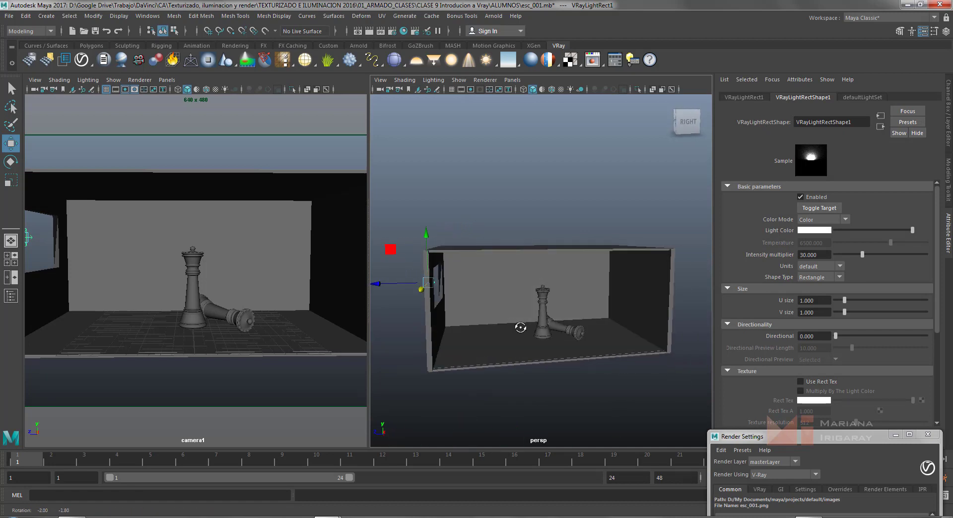
middle_click_drag(520, 336, 549, 322, "alt")
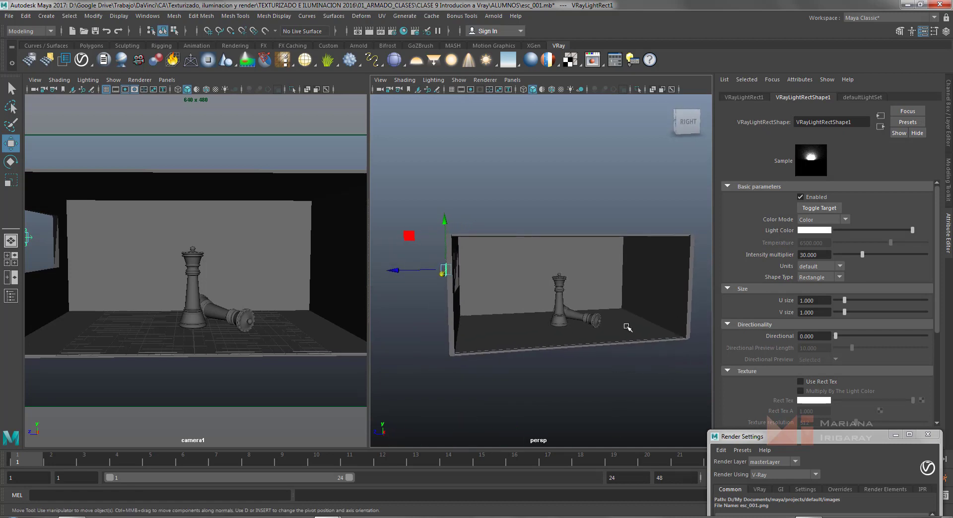
Step: Place the Render Settings window so that all of it is on screen and deselect the Rect Light
left_click_drag(750, 441, 717, 114)
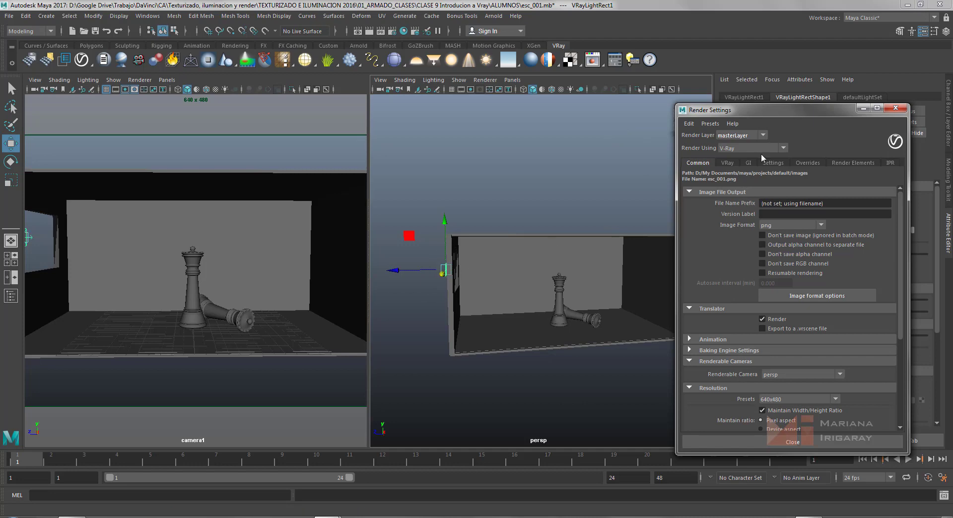
left_click_drag(749, 109, 766, 76)
left_click_drag(623, 100, 664, 91)
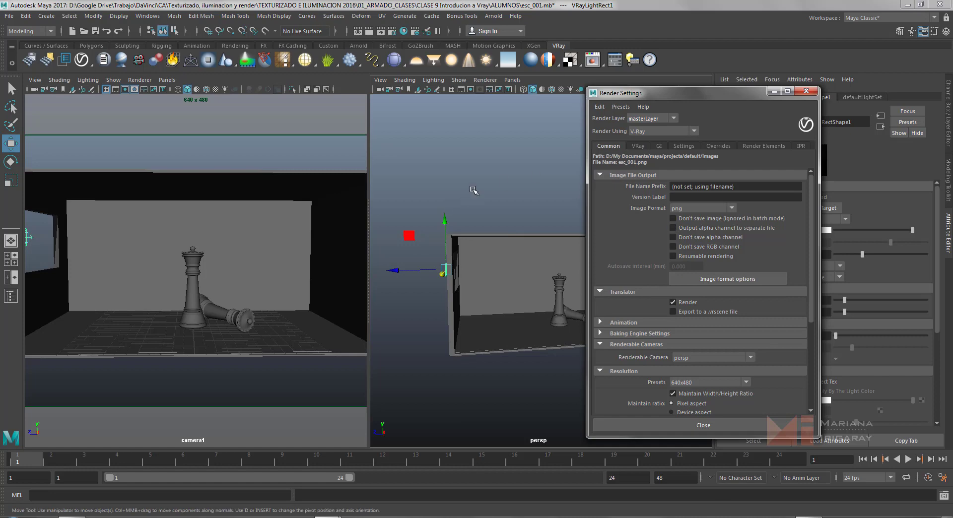
left_click(489, 187)
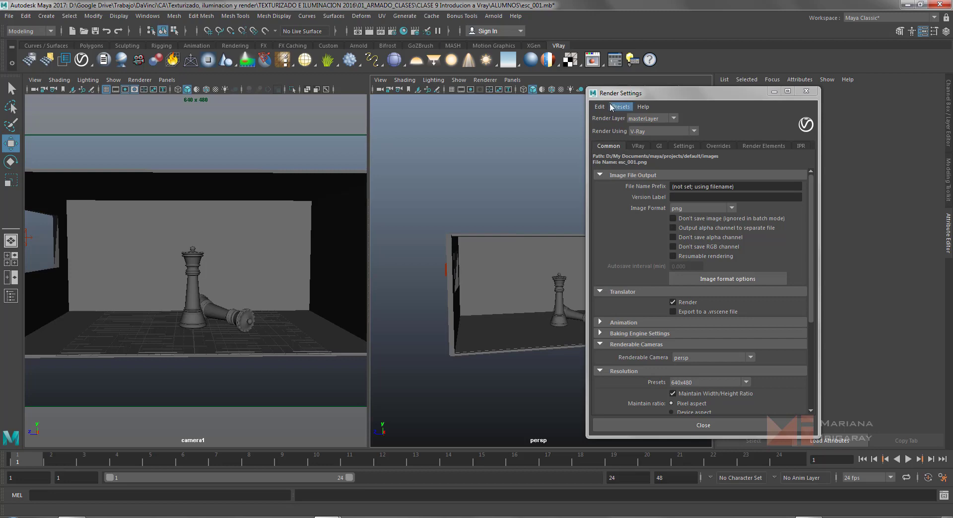
left_click_drag(625, 93, 637, 70)
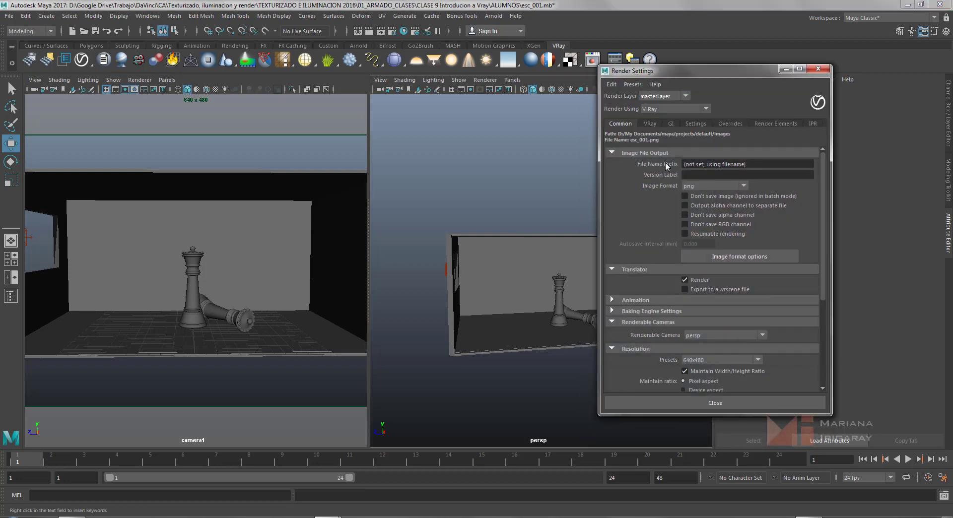
Step: Load the Default Settings preset in the render settings and check the resolution and Render View options
scroll(667, 156, "down", 5)
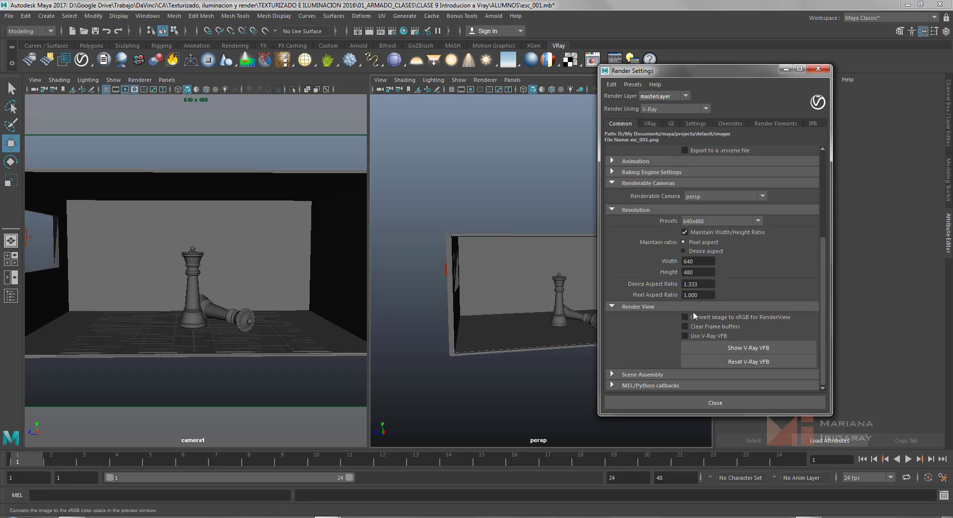
scroll(662, 277, "up", 5)
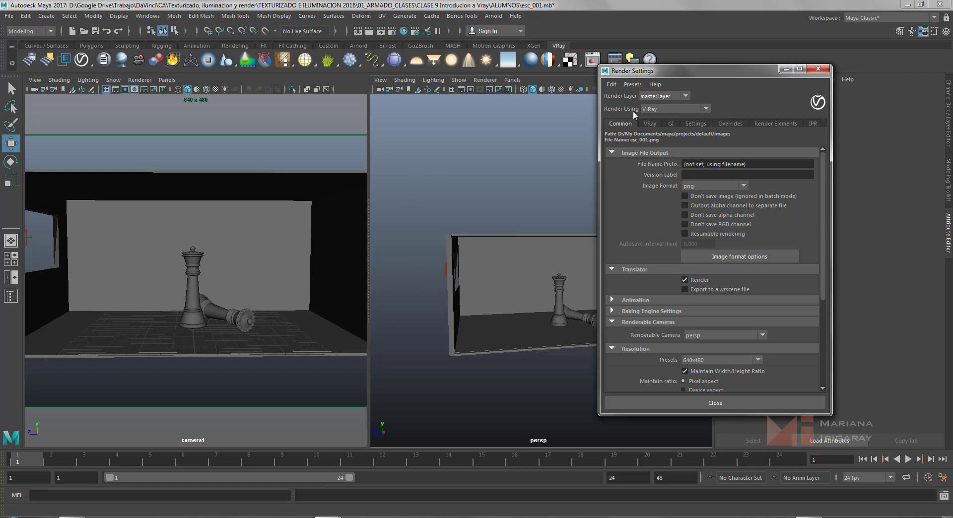
left_click(635, 86)
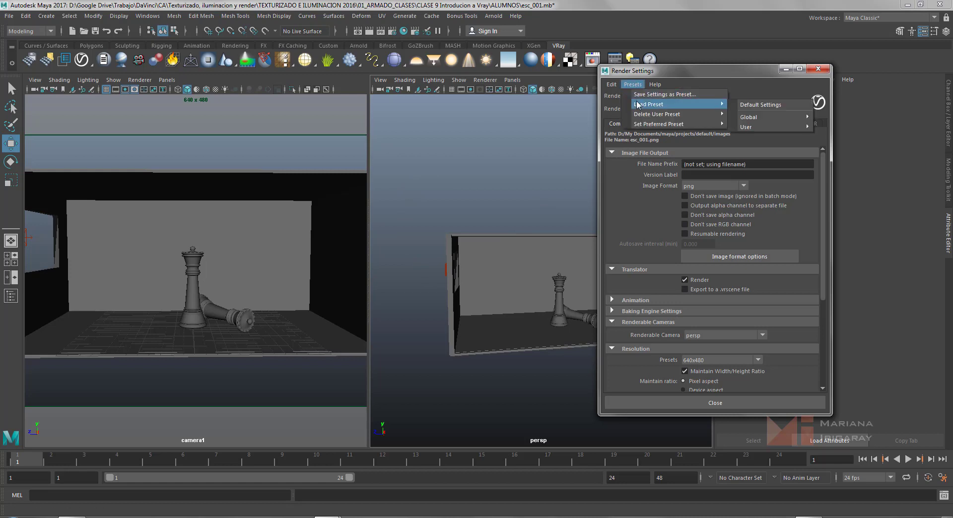
mouse_move(715, 114)
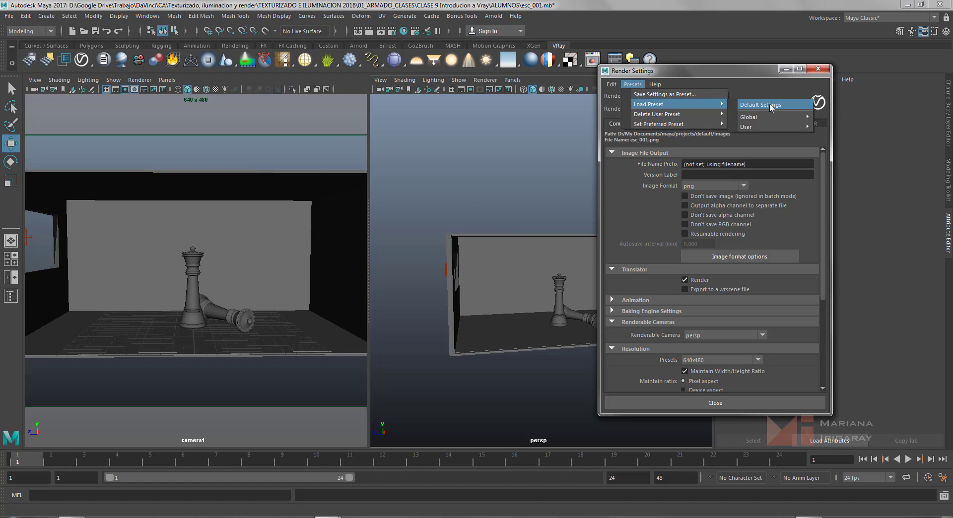
left_click(770, 105)
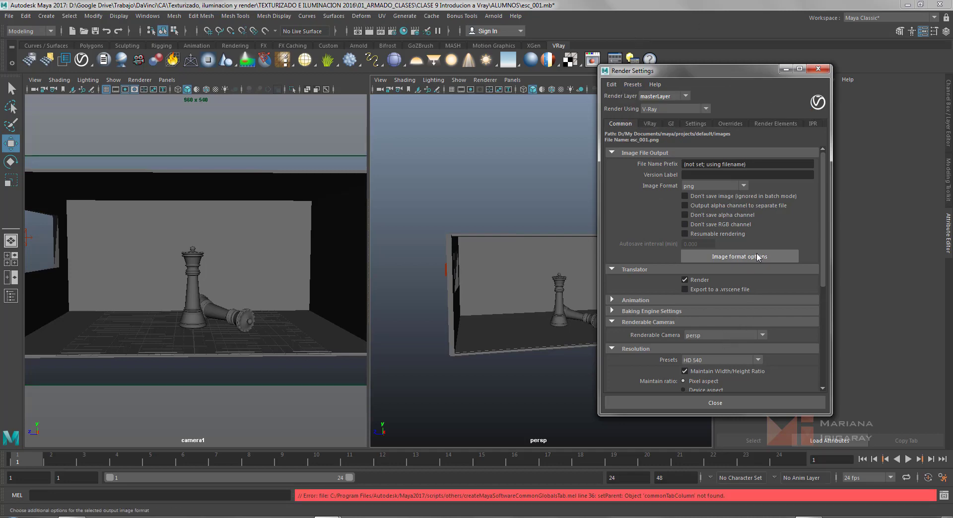
scroll(757, 254, "down", 5)
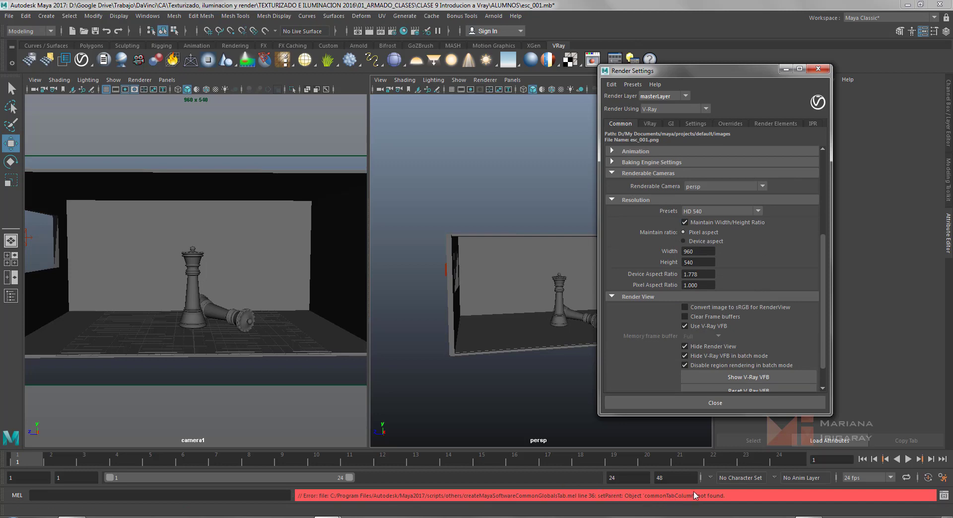
scroll(703, 310, "down", 1)
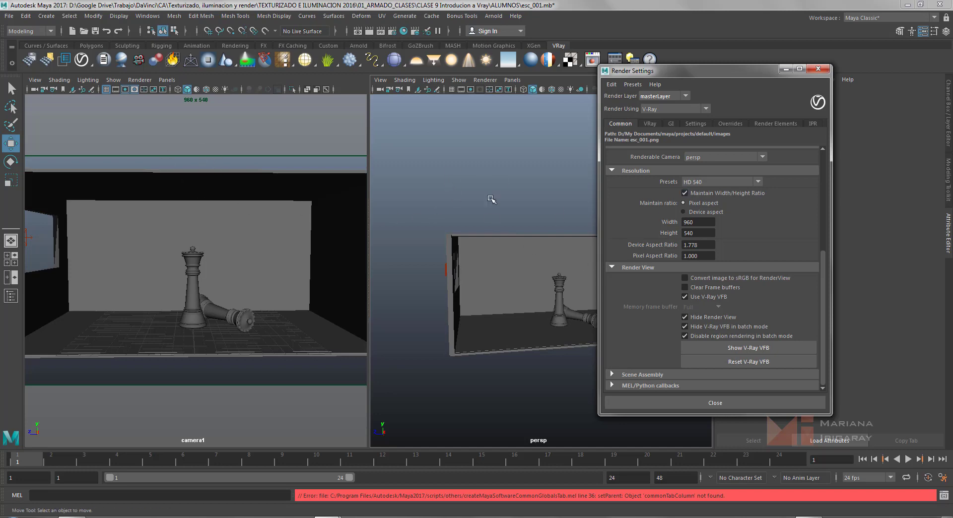
Step: Look through the VRay, GI, Settings, Overrides, Render Elements and IPR render settings, ending back at the Common ones
left_click(650, 124)
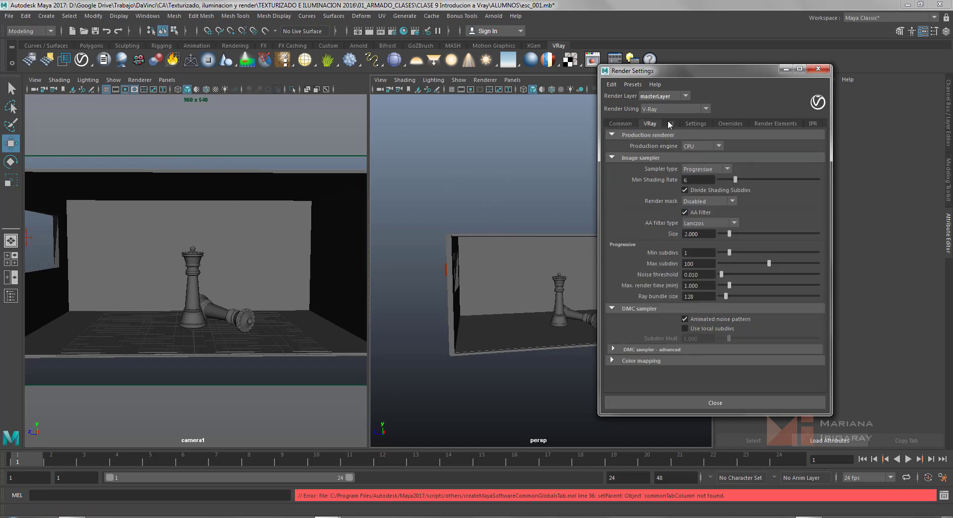
left_click(671, 123)
left_click(696, 124)
left_click(731, 124)
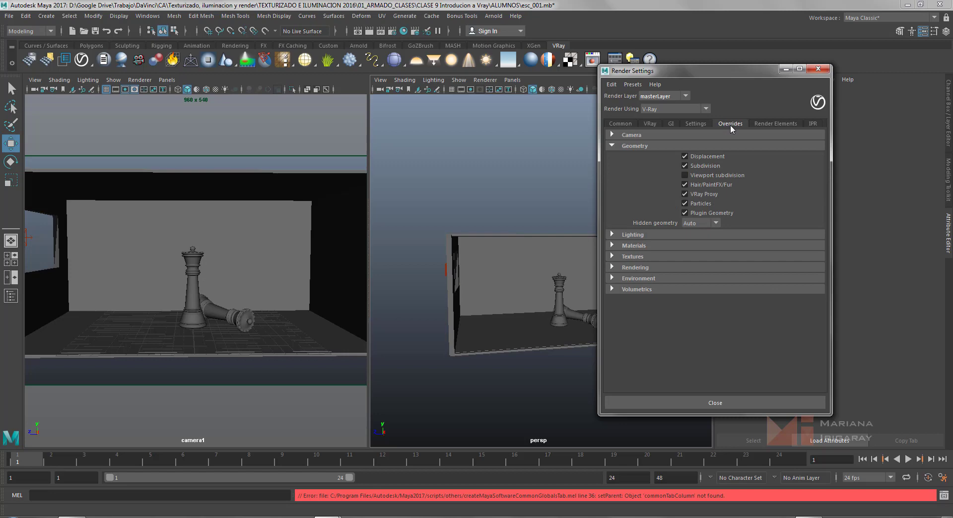
left_click(770, 125)
left_click(813, 123)
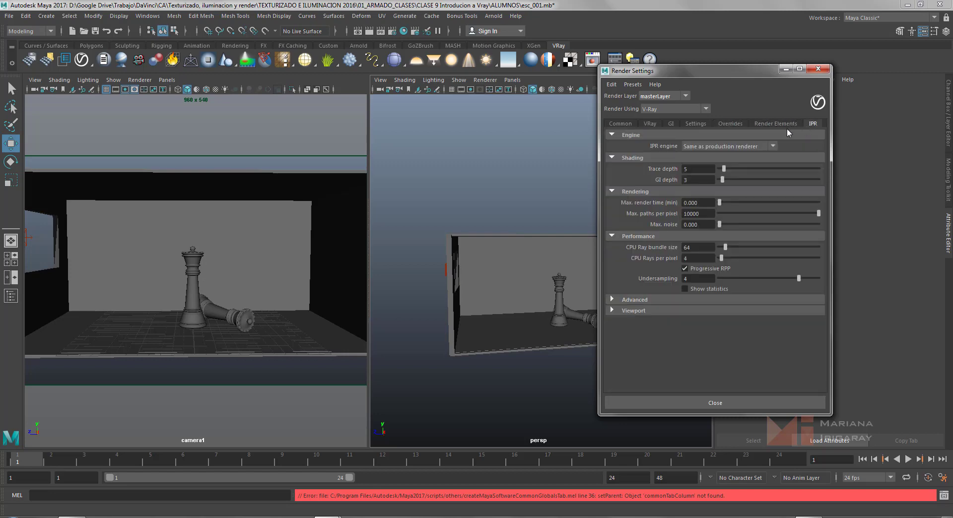
left_click(621, 124)
Step: Shift the Render Settings window off the room in the perspective view and load the Default Settings preset again
left_click_drag(704, 76, 776, 104)
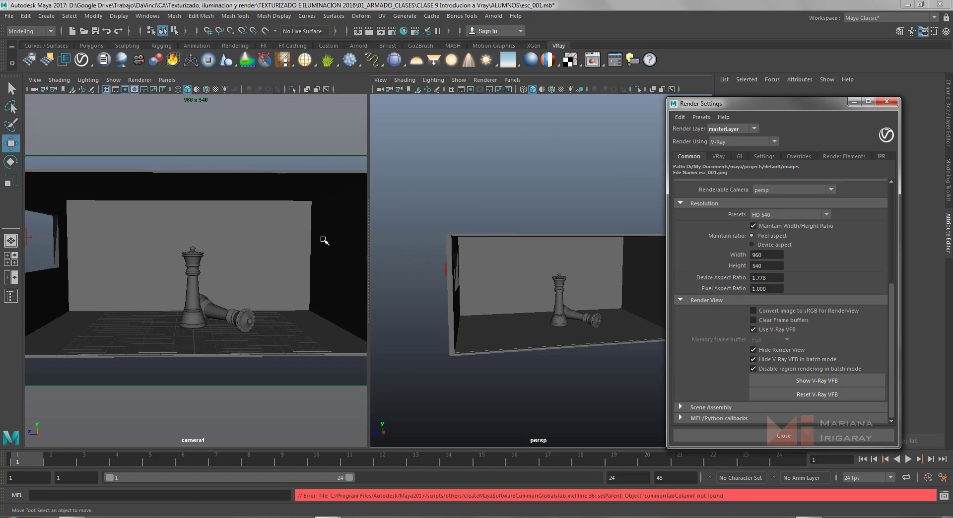
left_click(702, 117)
mouse_move(710, 137)
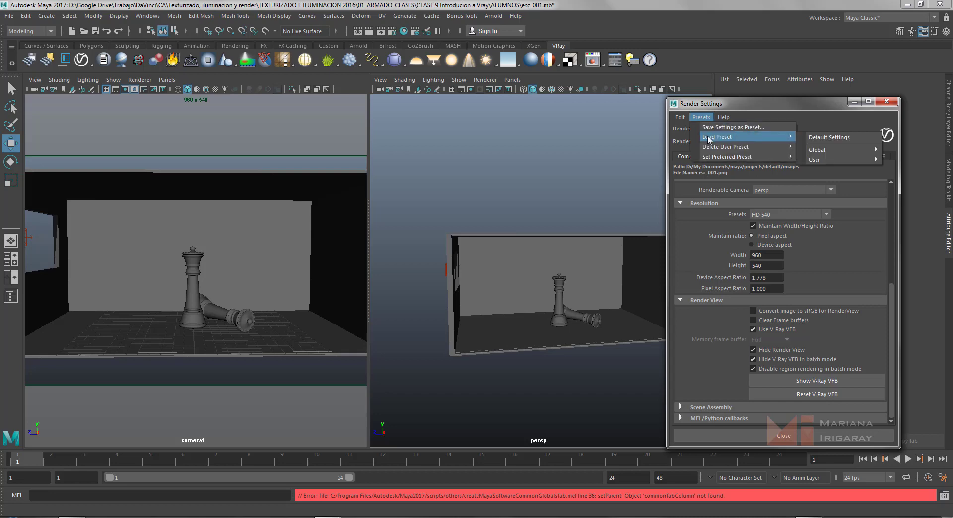
left_click(816, 116)
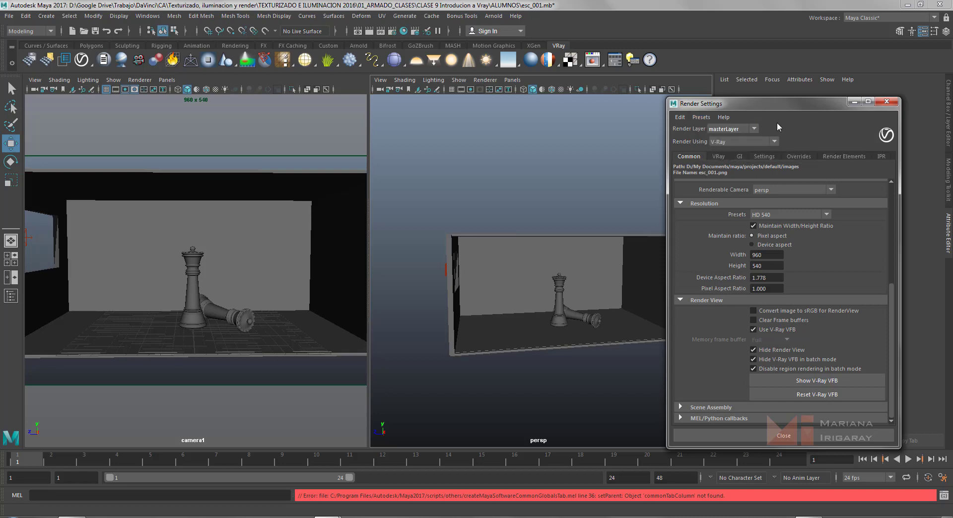
left_click(711, 120)
mouse_move(767, 139)
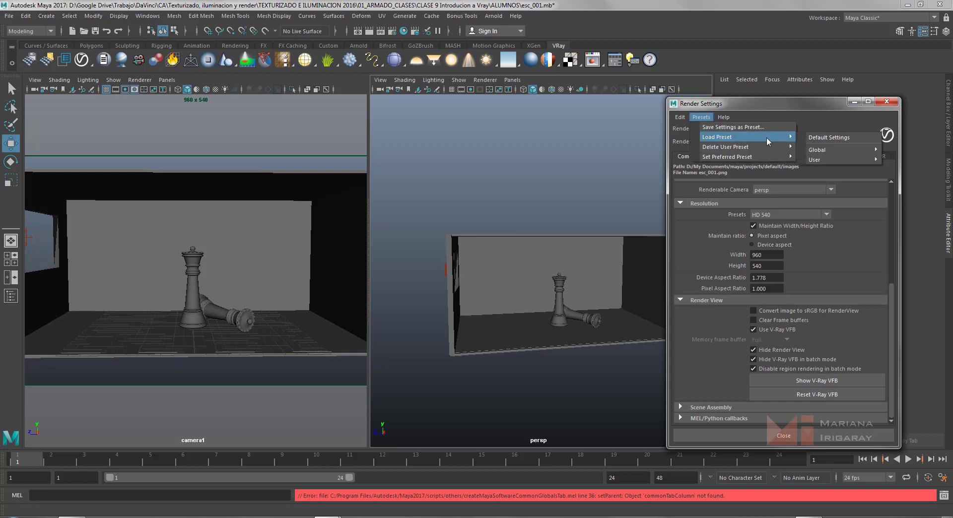
left_click(821, 137)
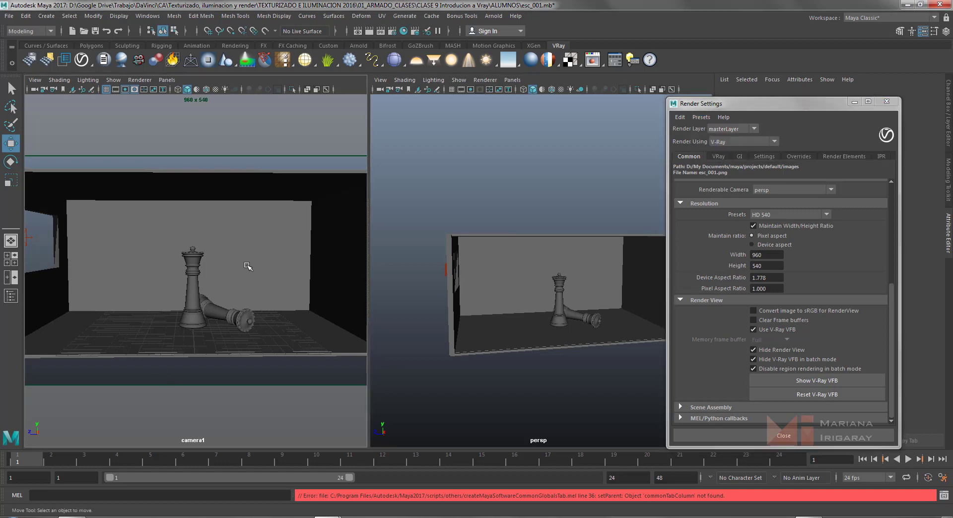
Step: Reframe camera1 closer on the chess pieces so the room fills the resolution gate, and render the current frame
right_click_drag(249, 268, 277, 286, "alt")
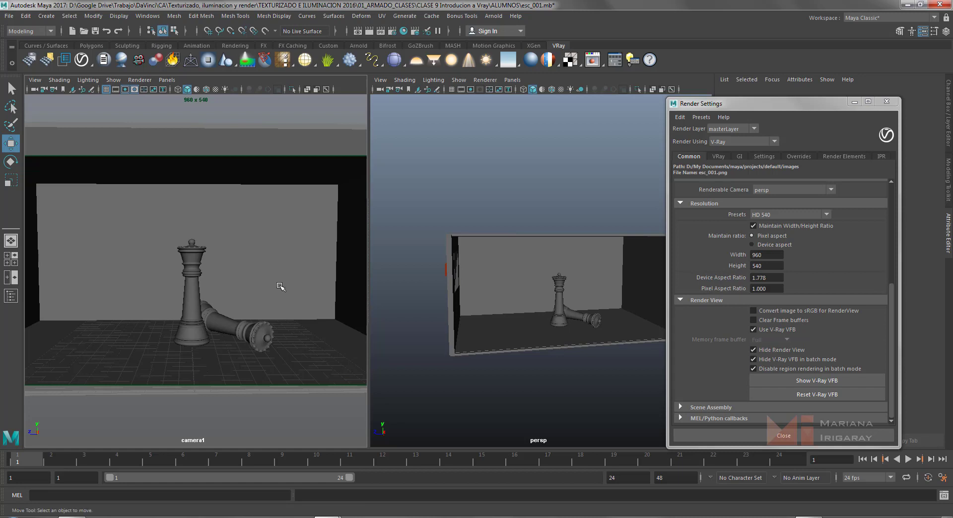
right_click_drag(281, 287, 273, 281, "alt")
middle_click_drag(262, 275, 262, 282, "alt")
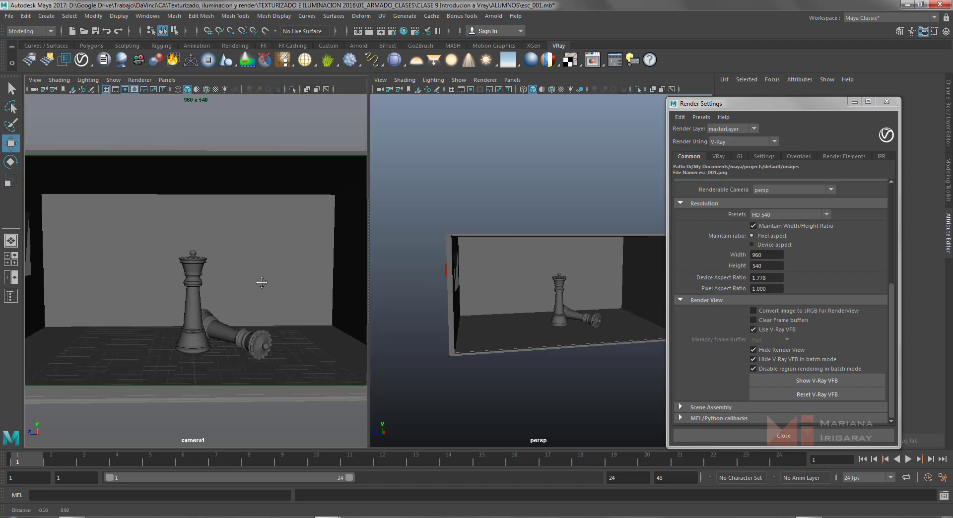
right_click_drag(262, 282, 262, 283, "alt")
middle_click_drag(256, 276, 249, 272, "alt")
right_click_drag(257, 276, 256, 274, "alt")
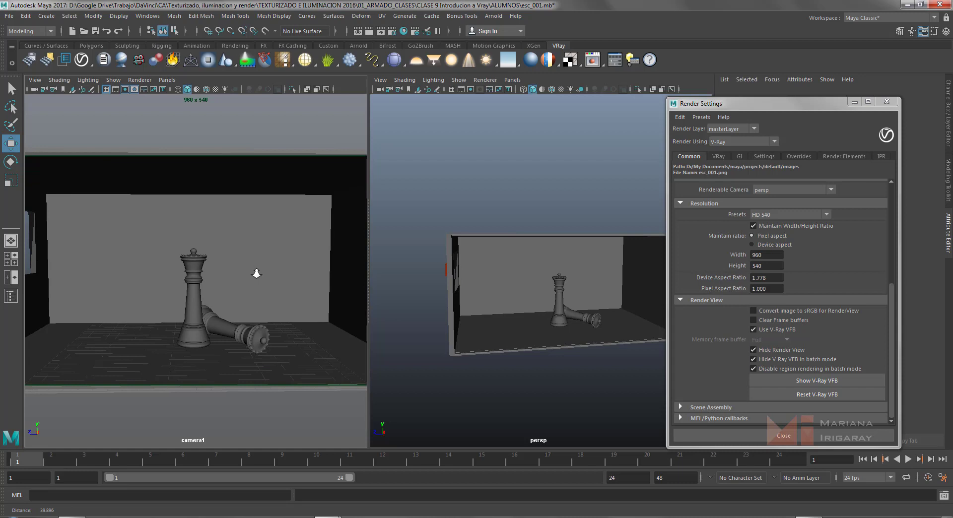
right_click_drag(256, 274, 255, 274, "alt")
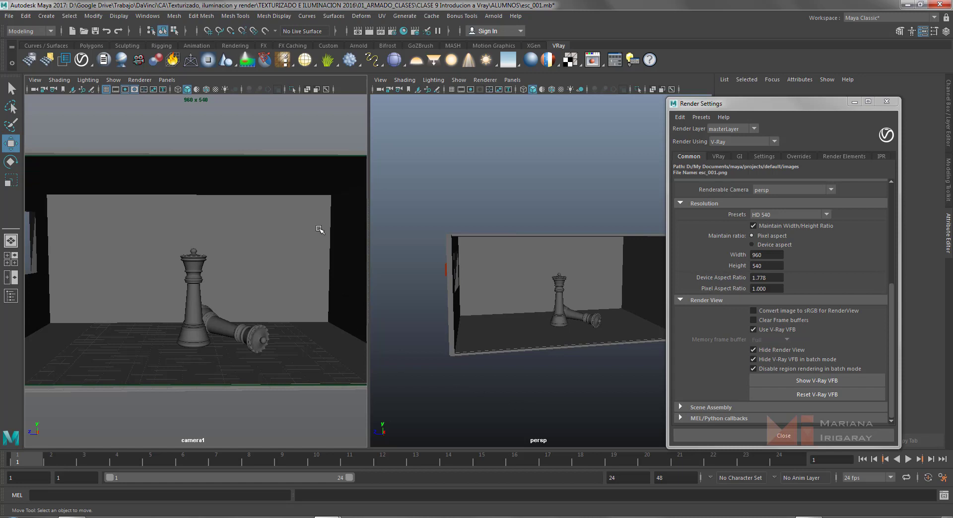
left_click(370, 31)
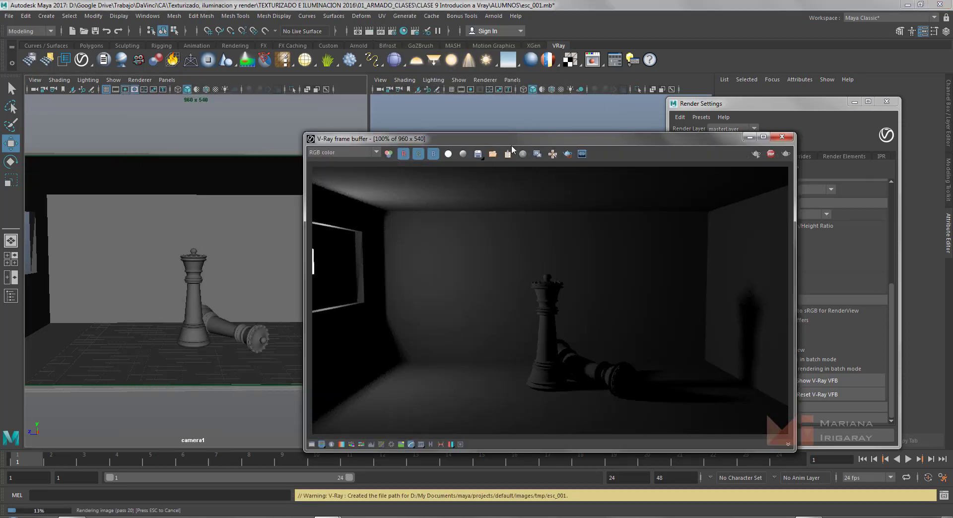
Step: Shift the V-Ray frame buffer window up and off the render settings values, and turn on its render history
left_click_drag(510, 142, 479, 77)
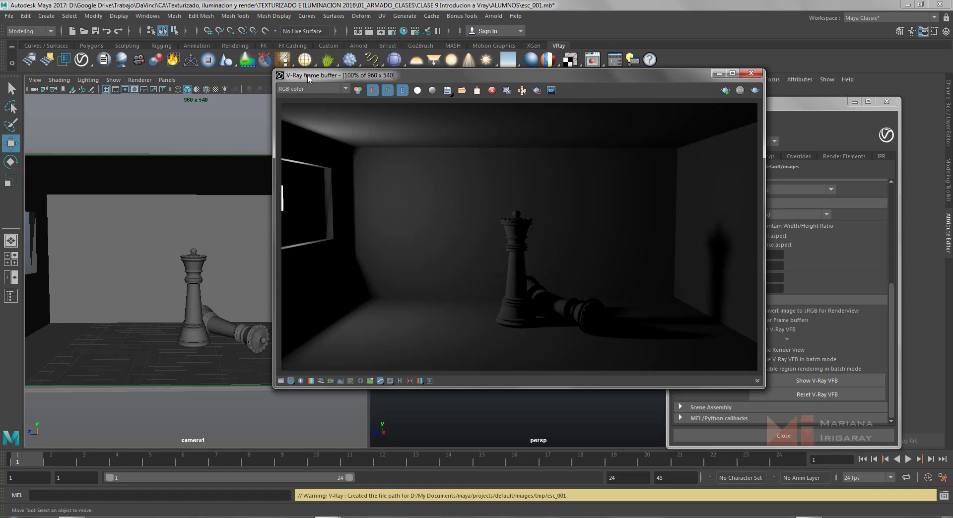
left_click_drag(308, 78, 283, 90)
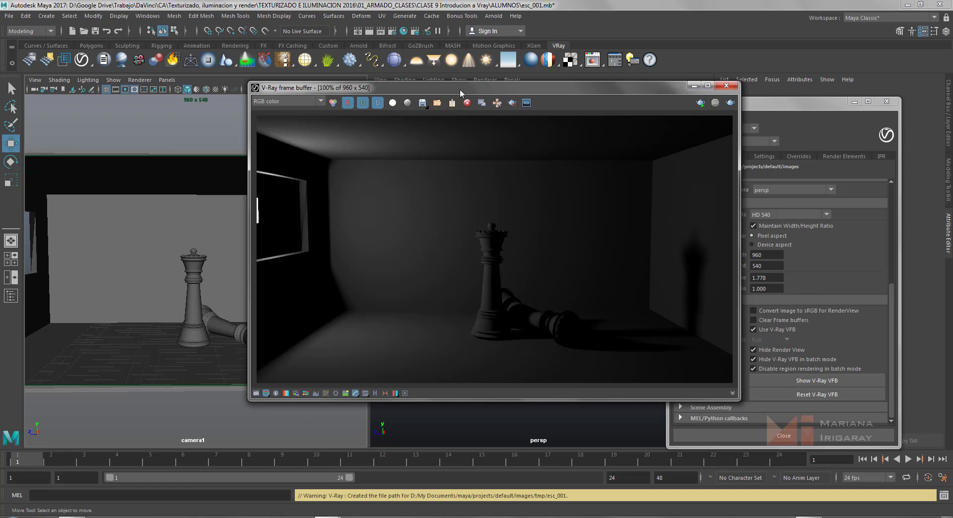
left_click_drag(461, 93, 458, 89)
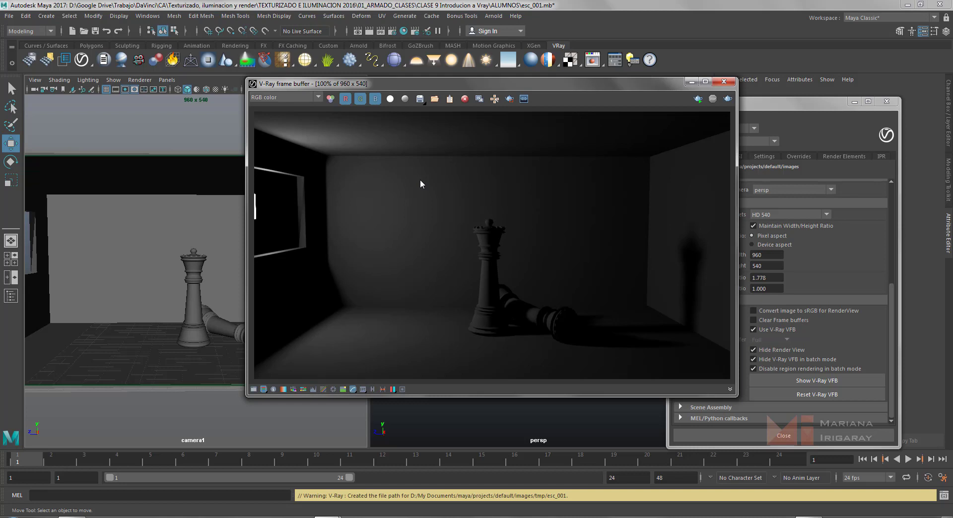
left_click(373, 390)
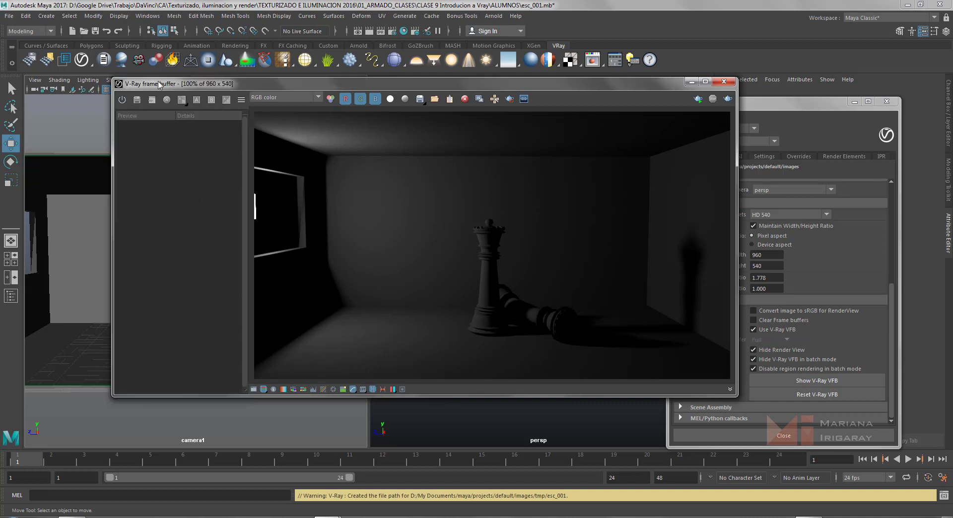
left_click(122, 99)
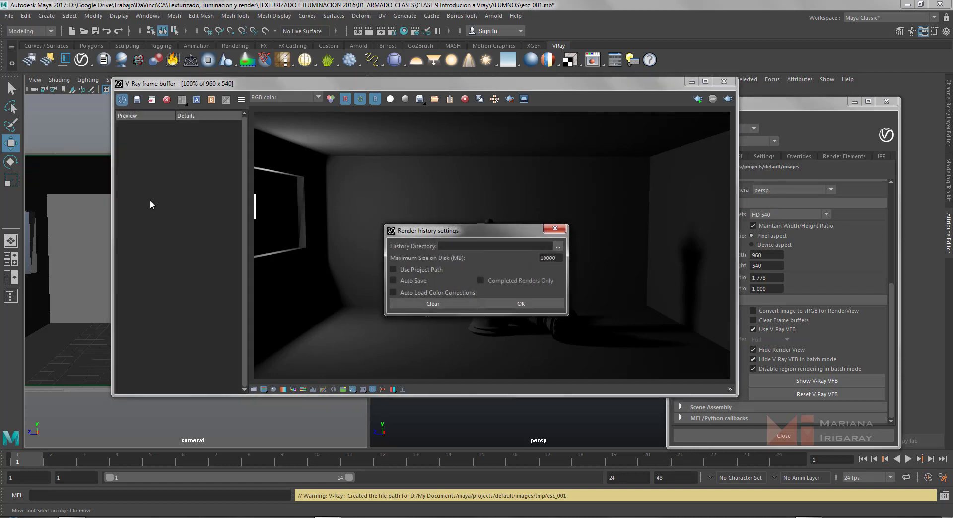
Step: Create a folder named VFB on the Desktop and set it as the render history directory
left_click(560, 247)
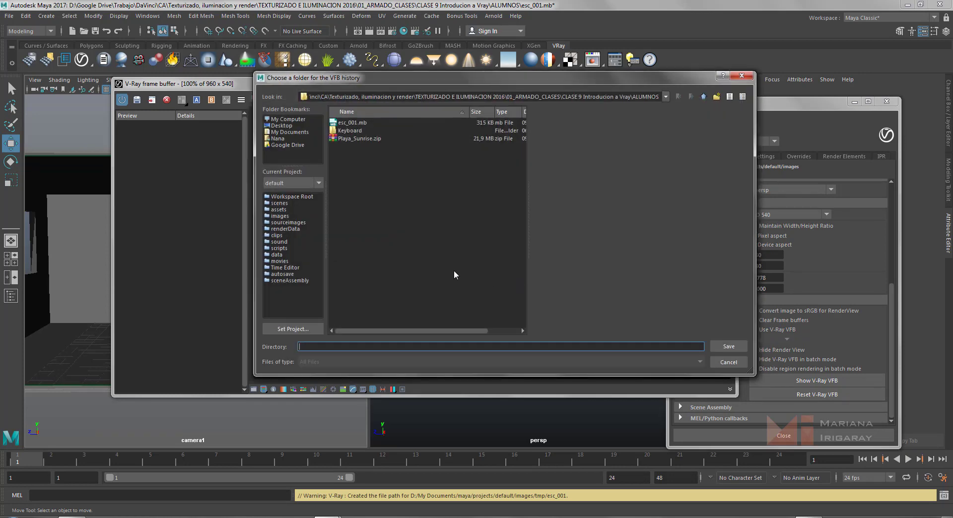
left_click(283, 126)
left_click(351, 347)
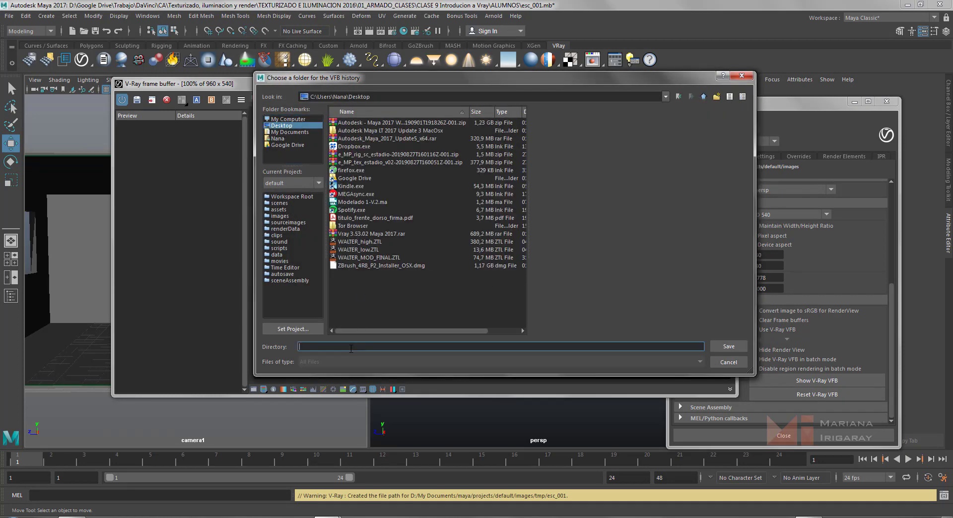
left_click(717, 96)
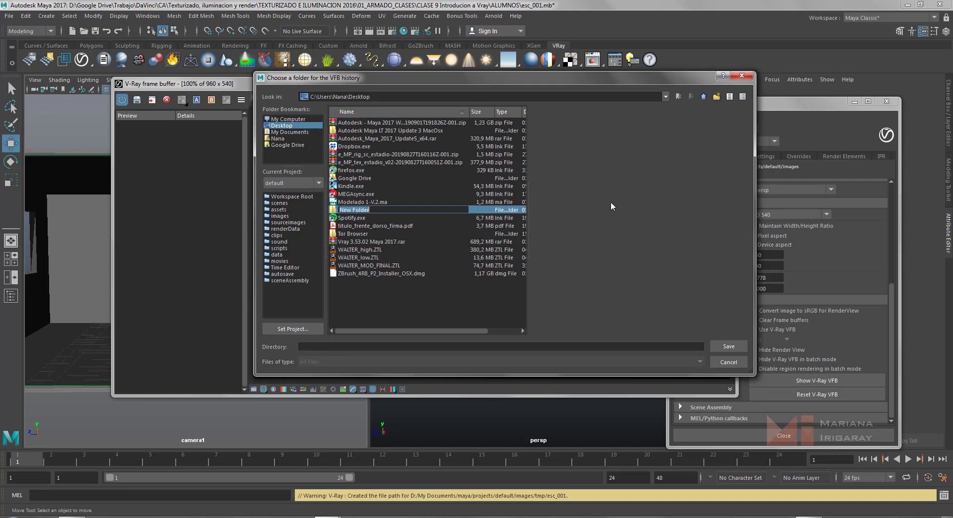
type("VFB")
key("Return")
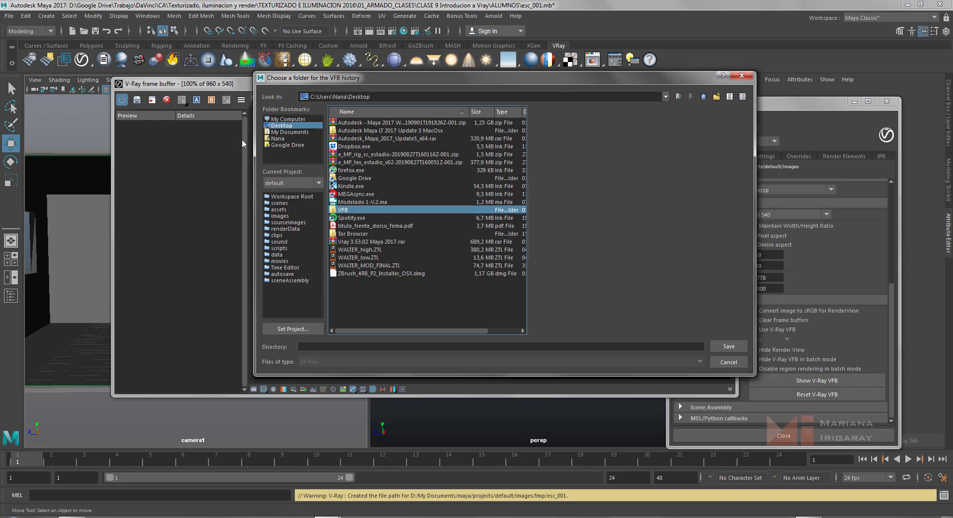
left_click(728, 347)
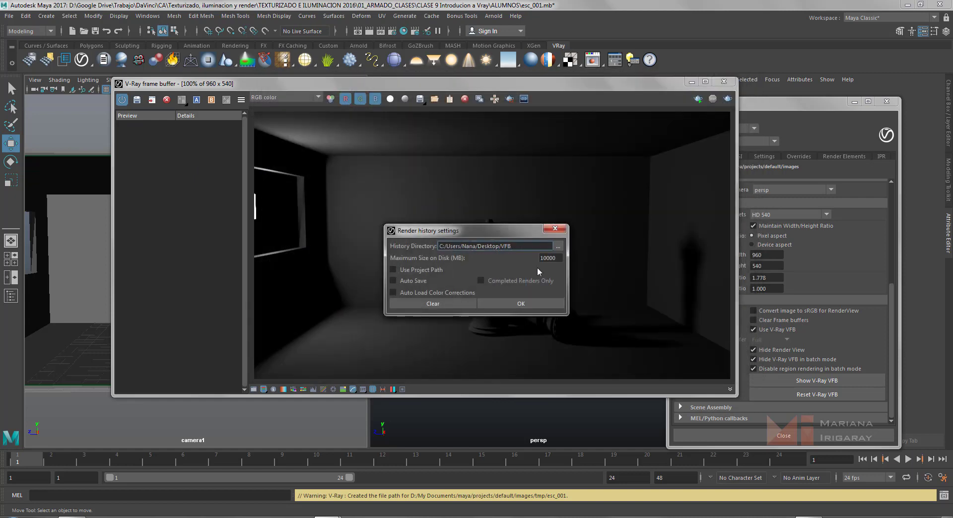
Step: Enable Auto Save in the render history settings and save the current render to the history
left_click(393, 281)
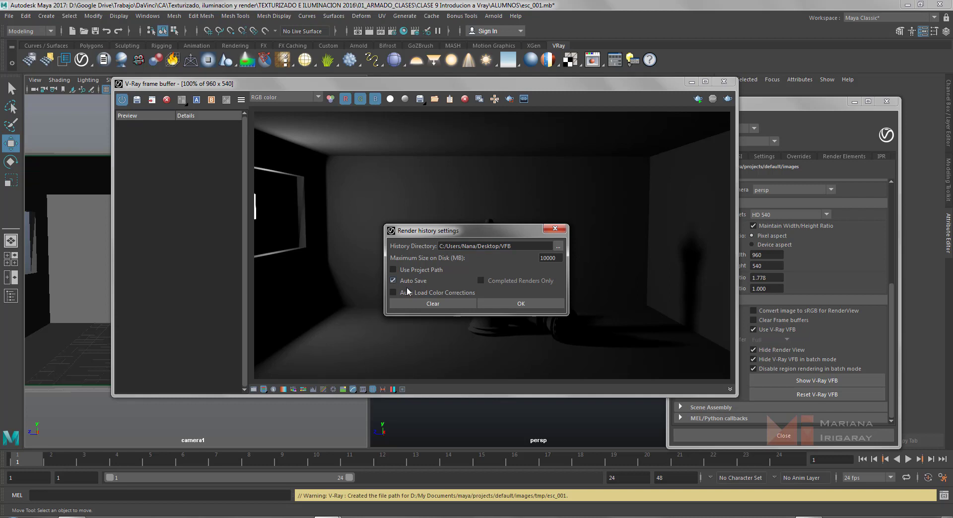
left_click(521, 303)
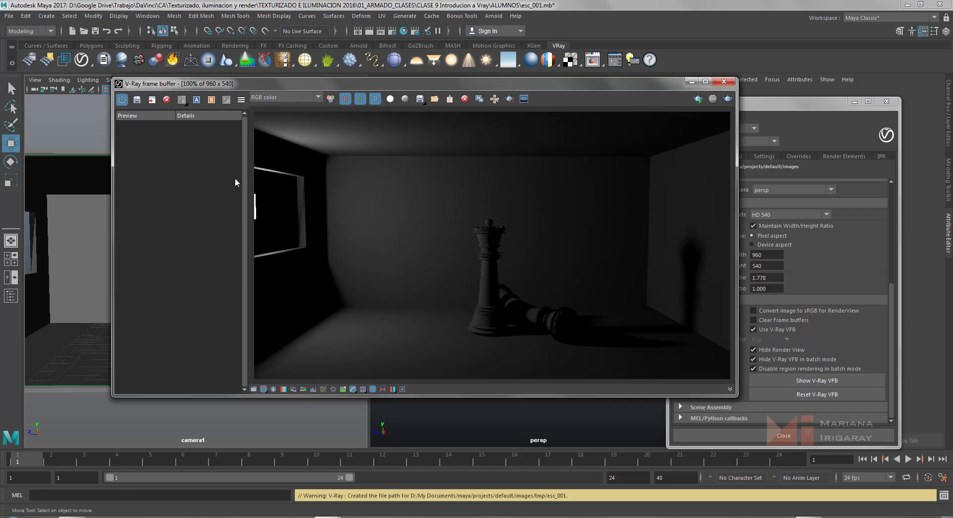
left_click(138, 101)
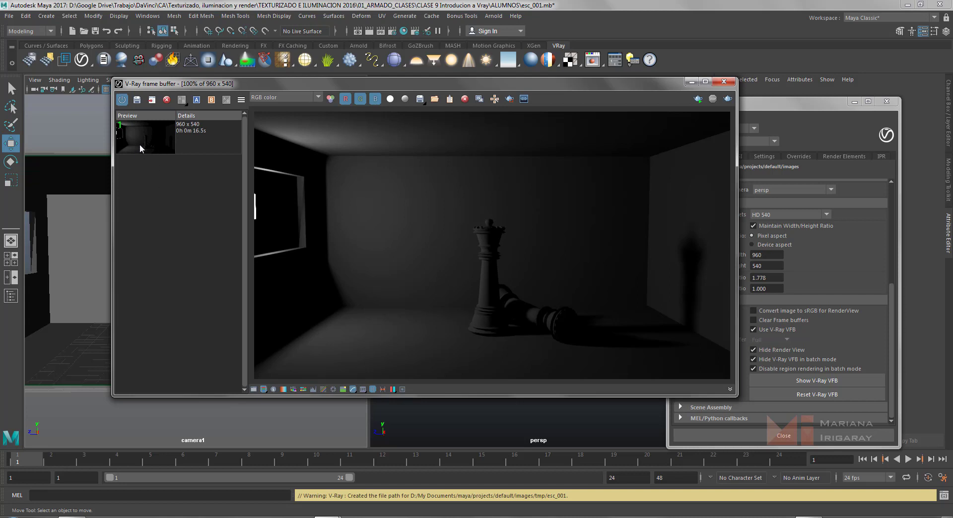
left_click(165, 143)
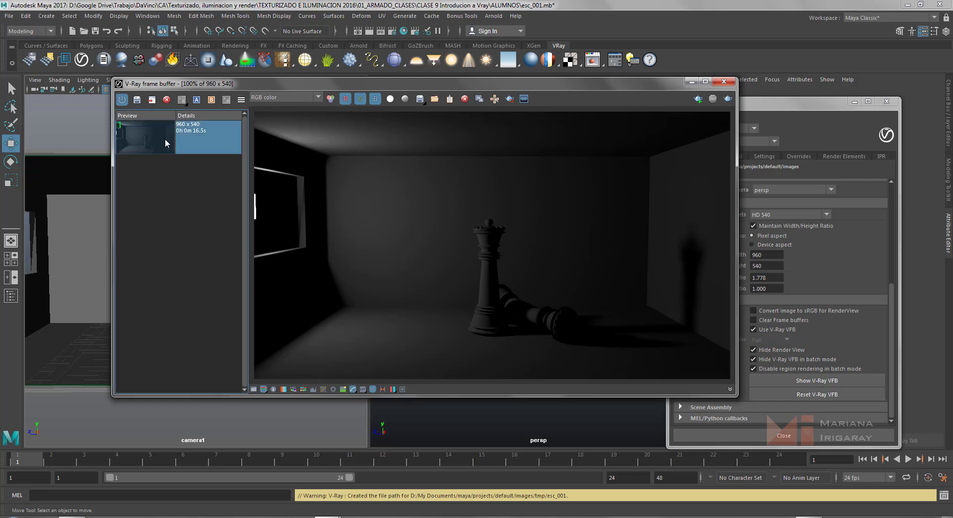
left_click(179, 192)
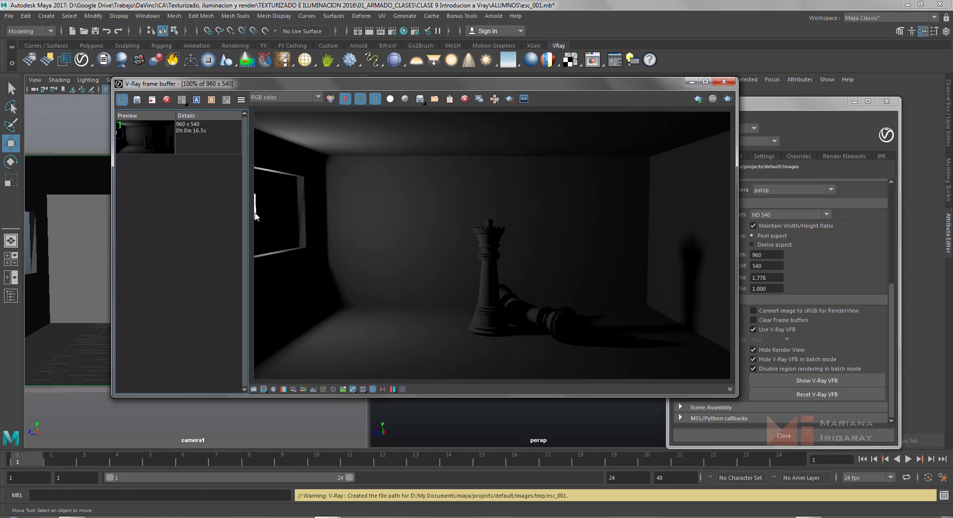
Step: Minimise the frame buffer to select the Rect Light at the window, and shift the Render Settings window off the light's attributes
left_click(691, 82)
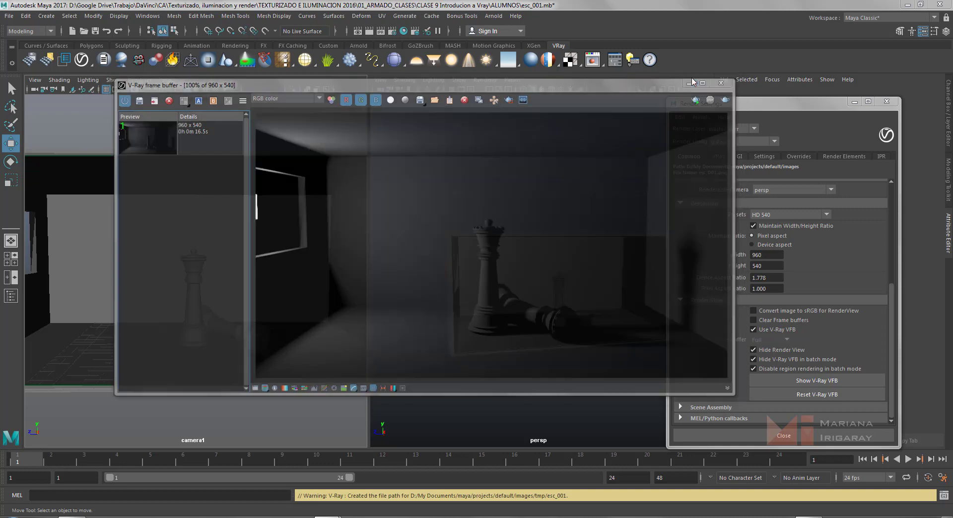
left_click_drag(434, 296, 513, 302, "alt")
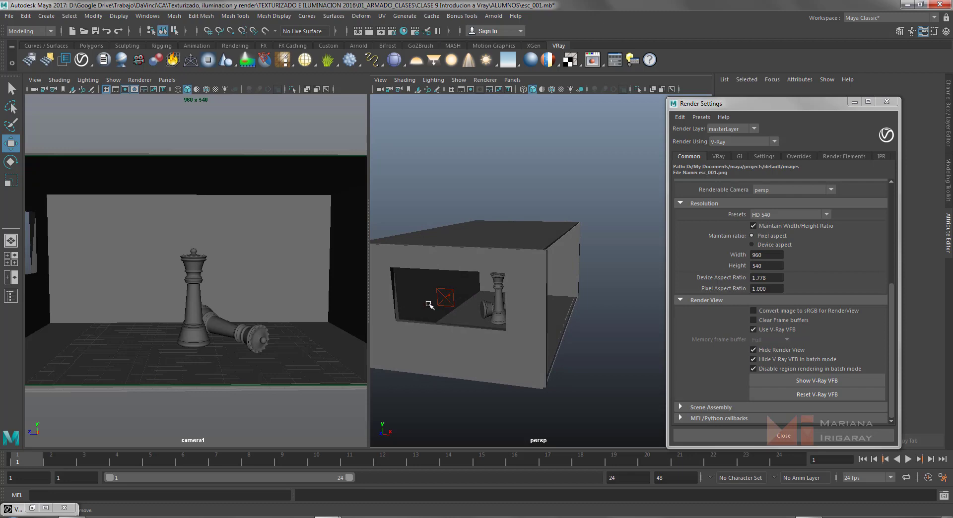
left_click(448, 299)
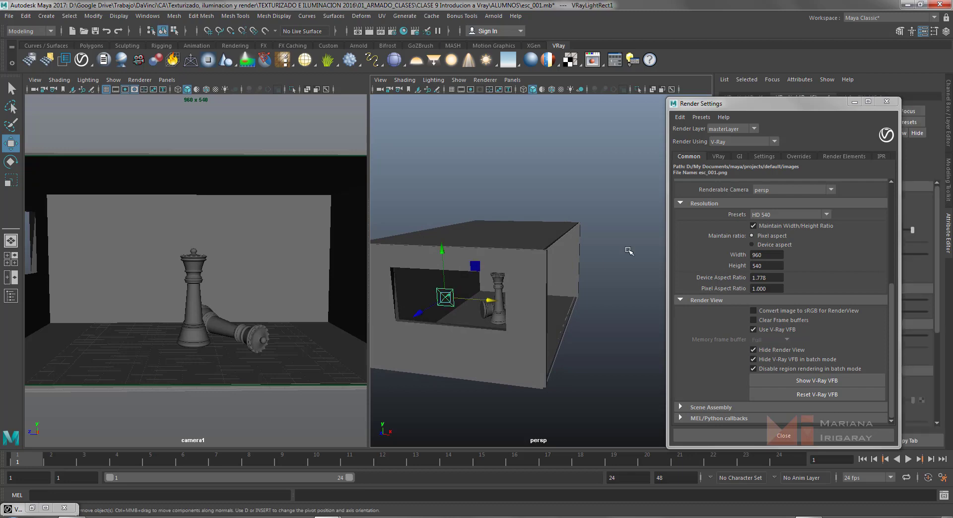
left_click_drag(702, 109, 124, 95)
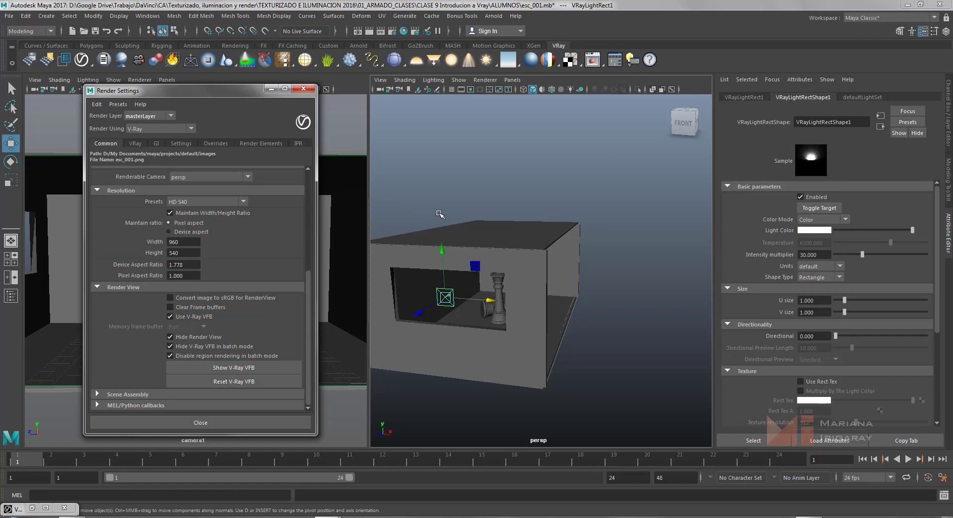
Step: Enlarge the Rect Light to a U size of 7.514 and V size of 3.646, and align it over the window opening
left_click_drag(447, 209, 466, 205, "alt")
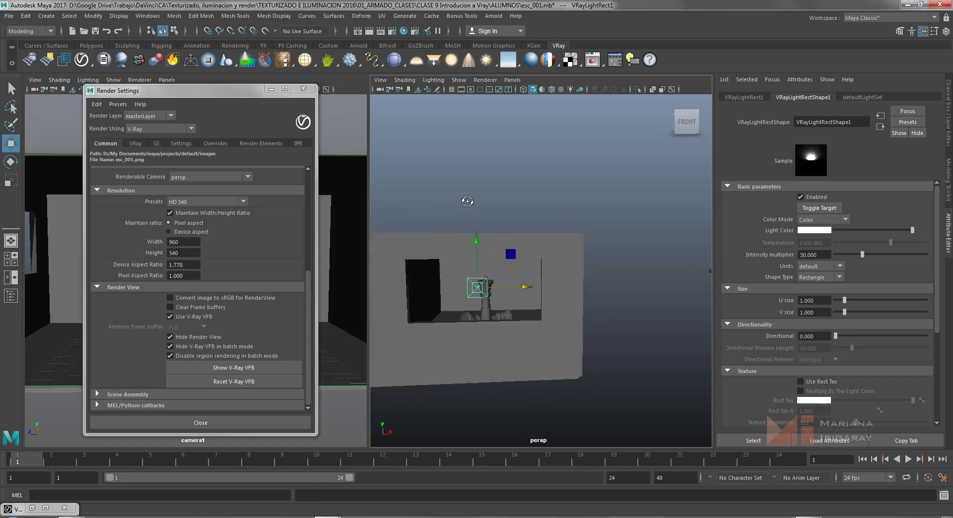
middle_click_drag(473, 204, 515, 194, "alt")
left_click_drag(514, 195, 521, 216, "alt")
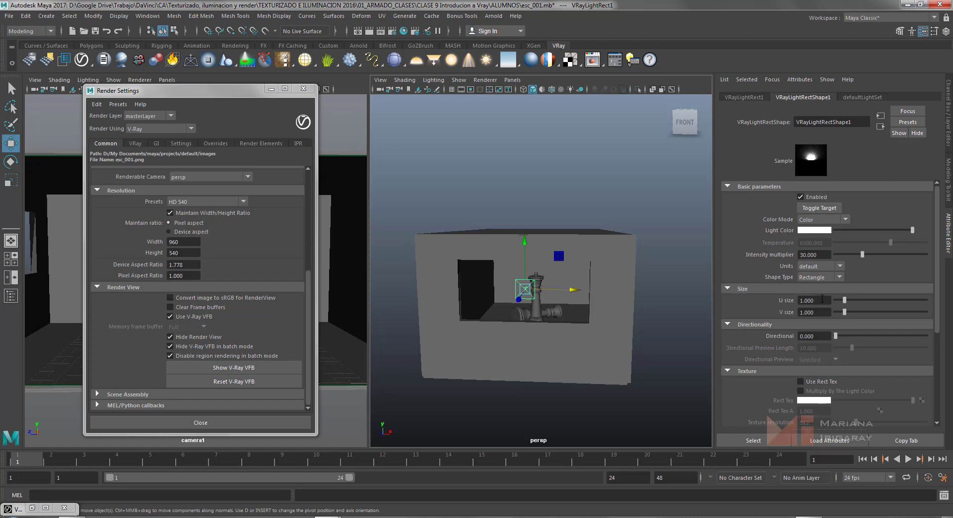
left_click_drag(846, 304, 904, 306)
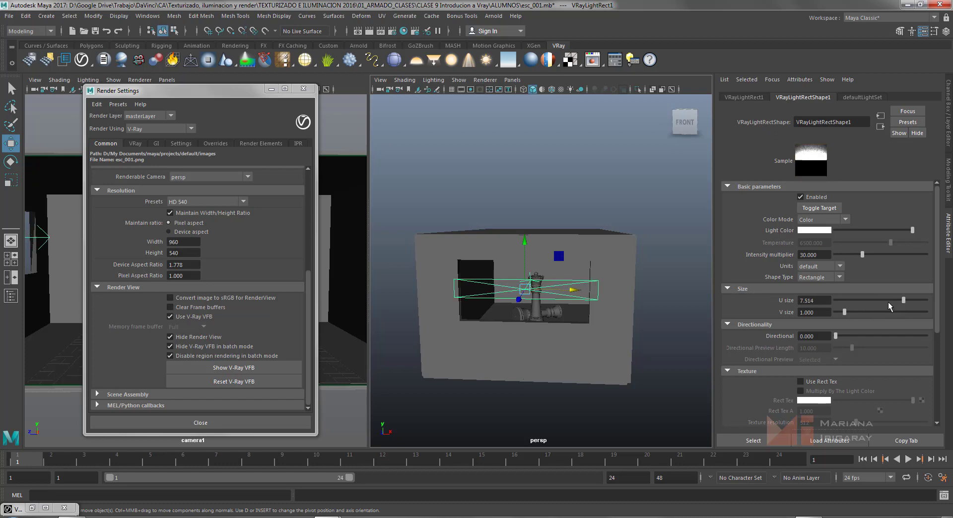
left_click_drag(579, 290, 577, 291)
left_click_drag(845, 313, 868, 313)
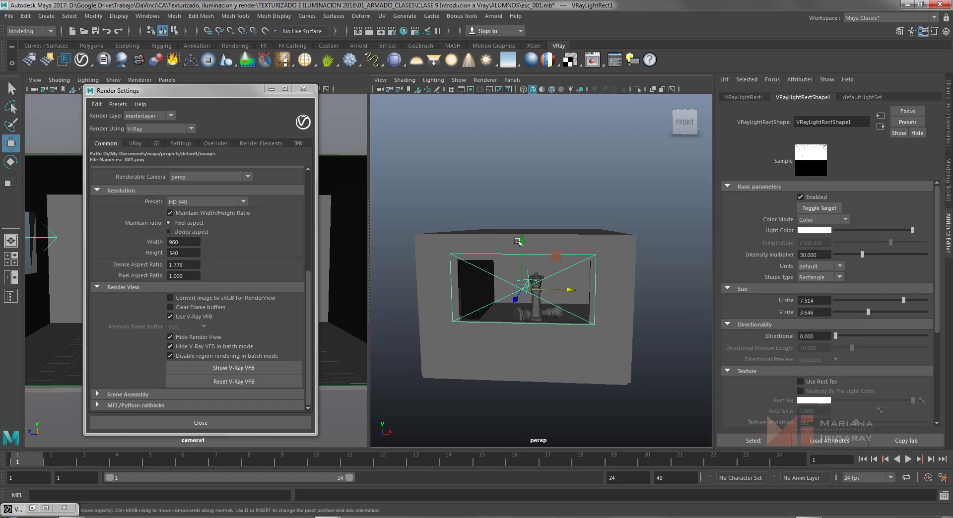
left_click_drag(524, 242, 524, 244)
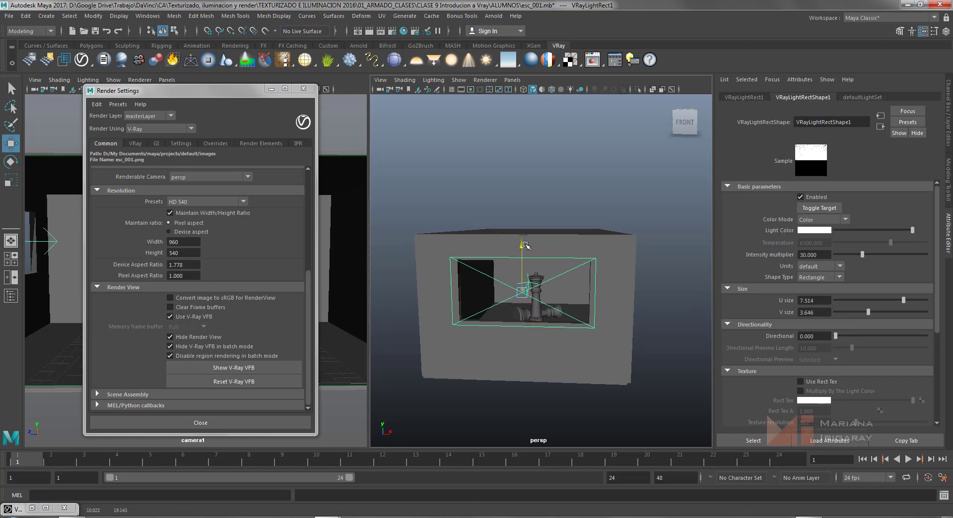
Step: Move the Rect Light towards the room into the window opening and nudge it sideways to line up with the frame
left_click_drag(631, 308, 501, 296, "alt")
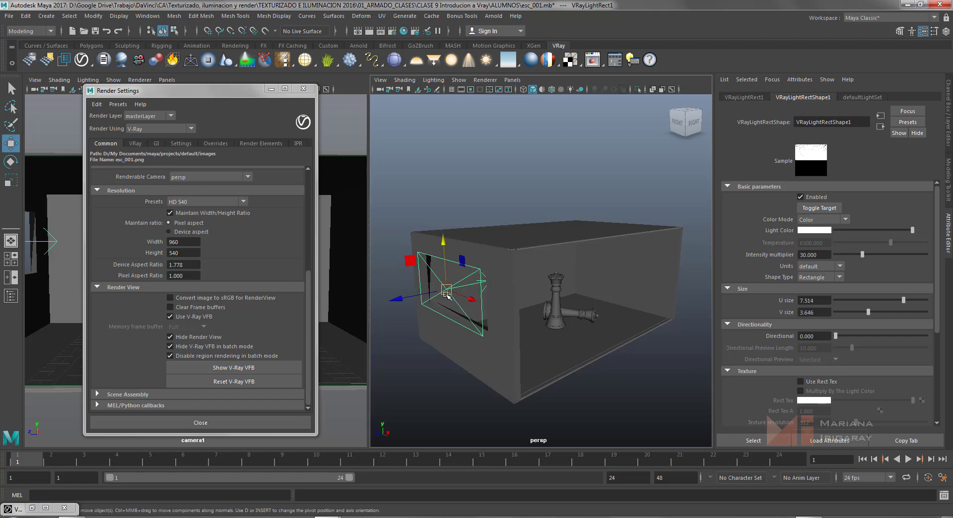
left_click_drag(447, 293, 479, 314, "alt")
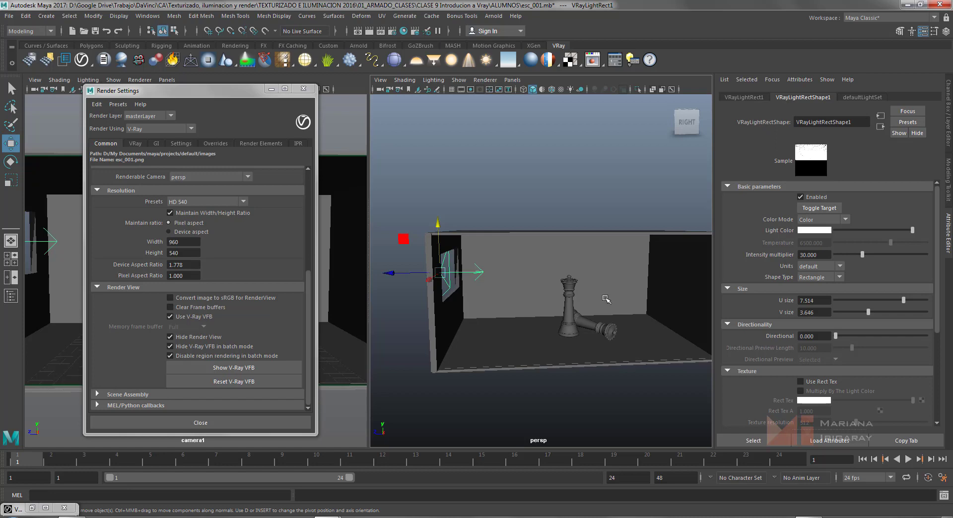
left_click_drag(486, 304, 498, 300, "alt")
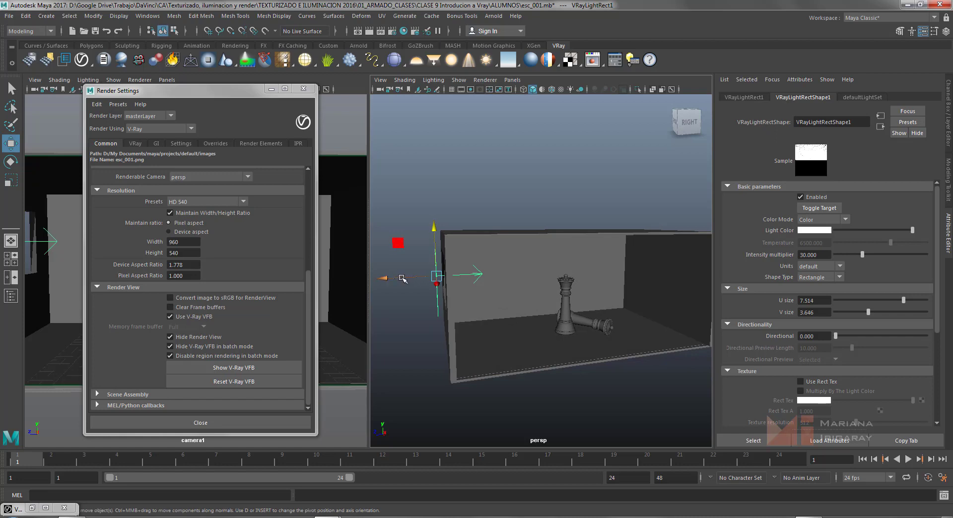
left_click_drag(402, 279, 459, 303)
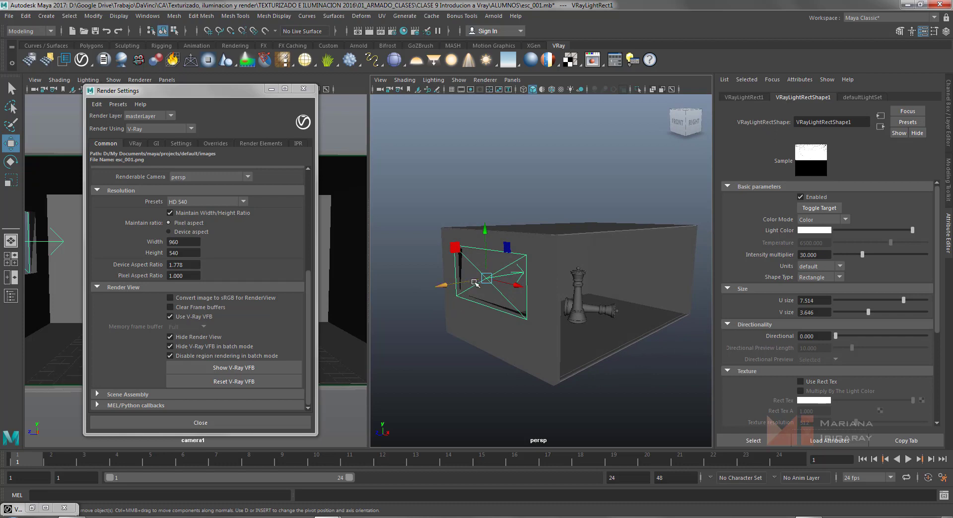
left_click_drag(520, 290, 519, 294)
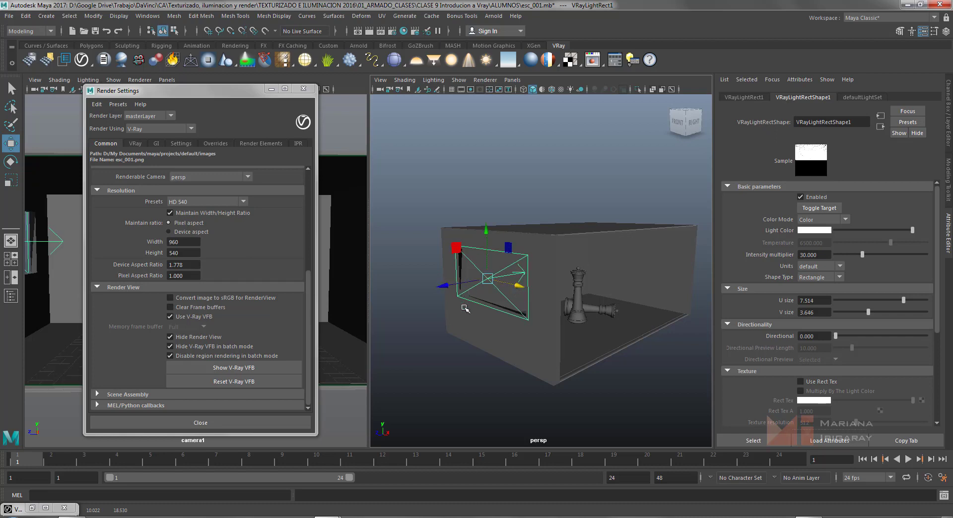
Step: Examine the Rect Light's placement in the window opening from inside and outside the room in the perspective view
left_click_drag(464, 308, 480, 289, "alt")
left_click_drag(584, 328, 485, 263, "alt")
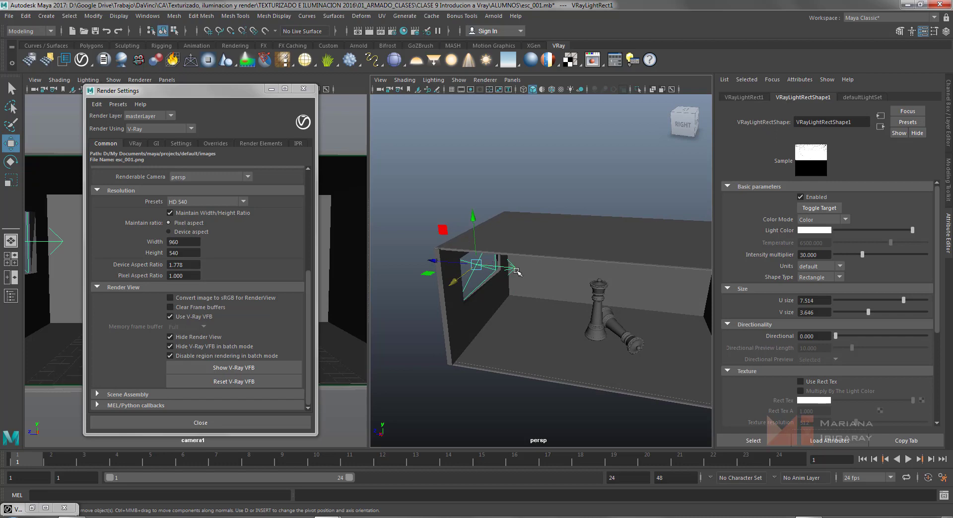
left_click_drag(525, 296, 593, 276, "alt")
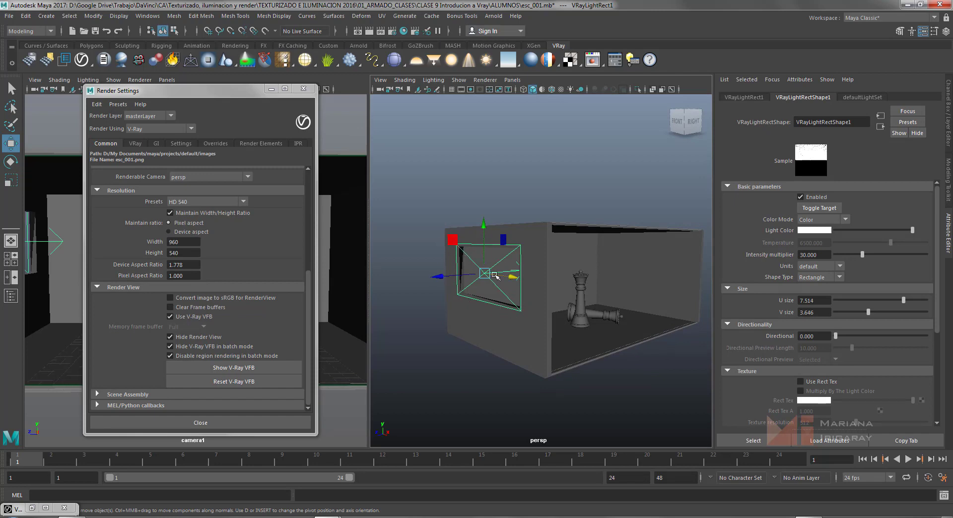
left_click_drag(561, 307, 508, 308, "alt")
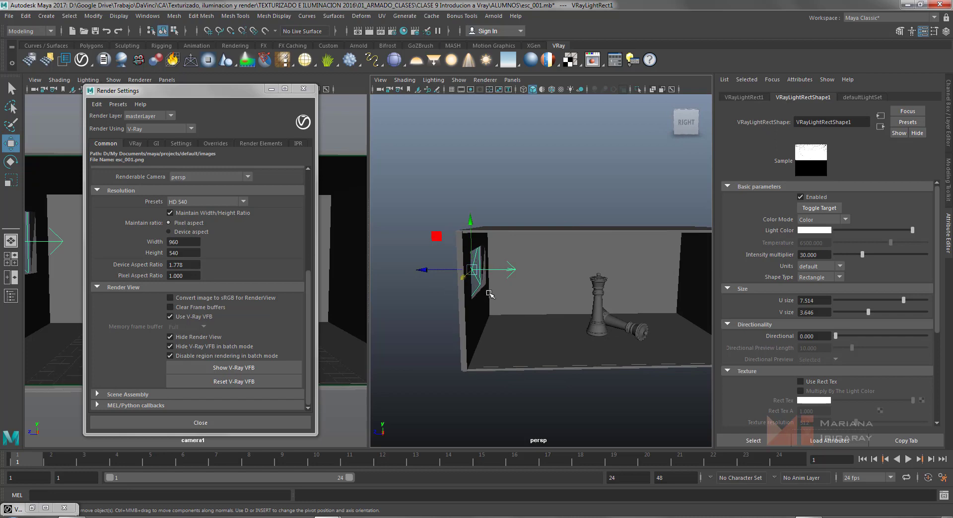
left_click_drag(490, 295, 534, 288, "alt")
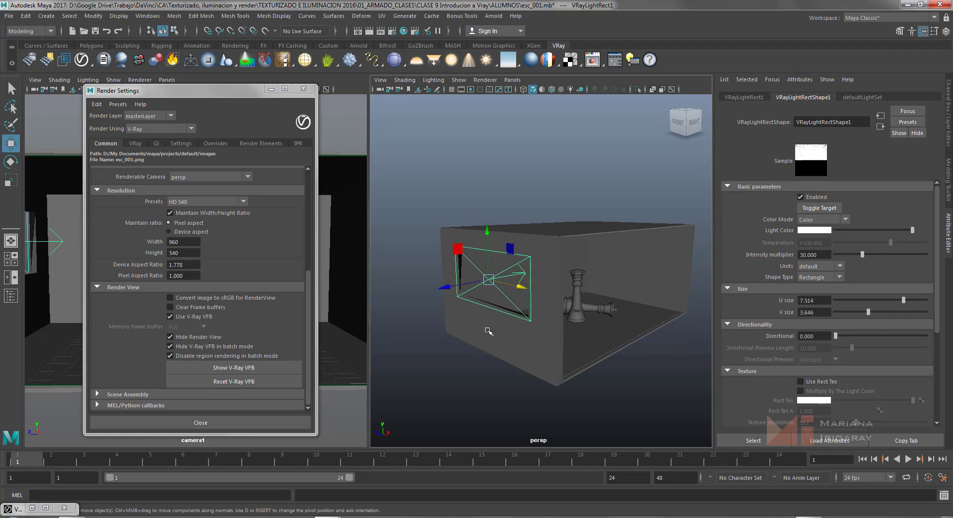
left_click_drag(489, 331, 471, 330, "alt")
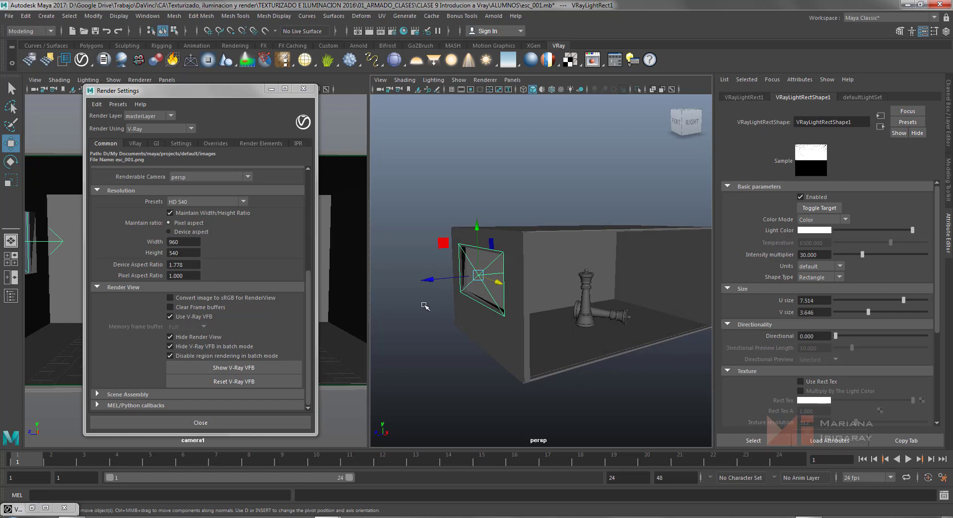
left_click_drag(415, 333, 389, 328, "alt")
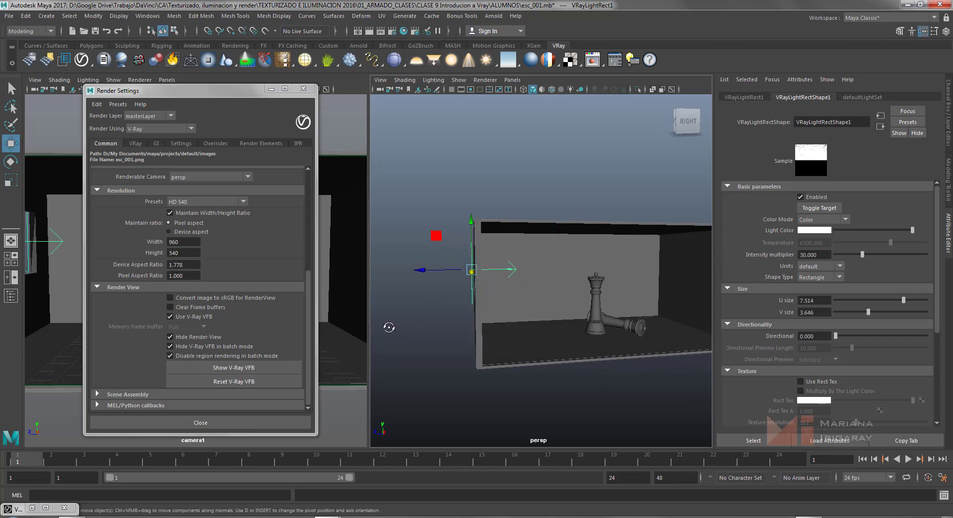
Step: Nudge the Rect Light along its facing axis to set its depth in the room's window opening
right_click_drag(418, 306, 458, 333, "alt")
middle_click_drag(474, 315, 505, 315, "alt")
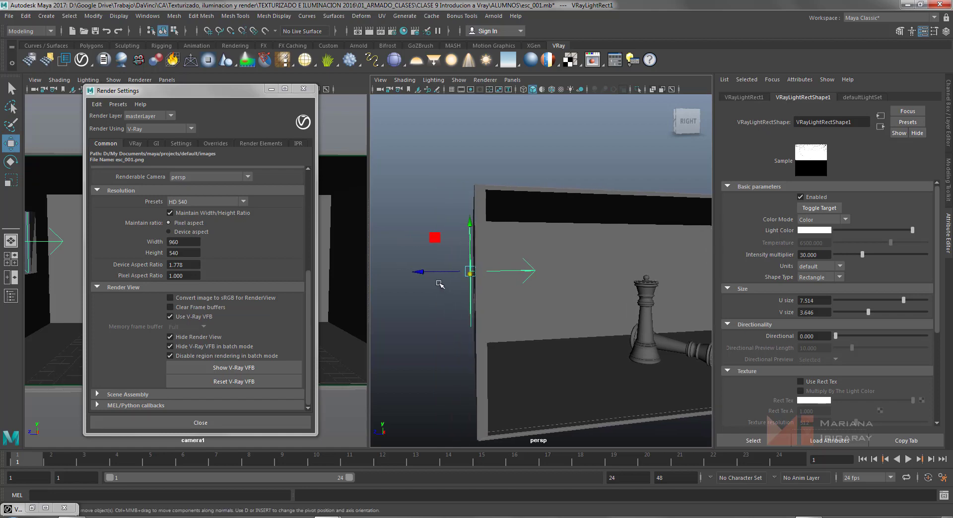
key("t")
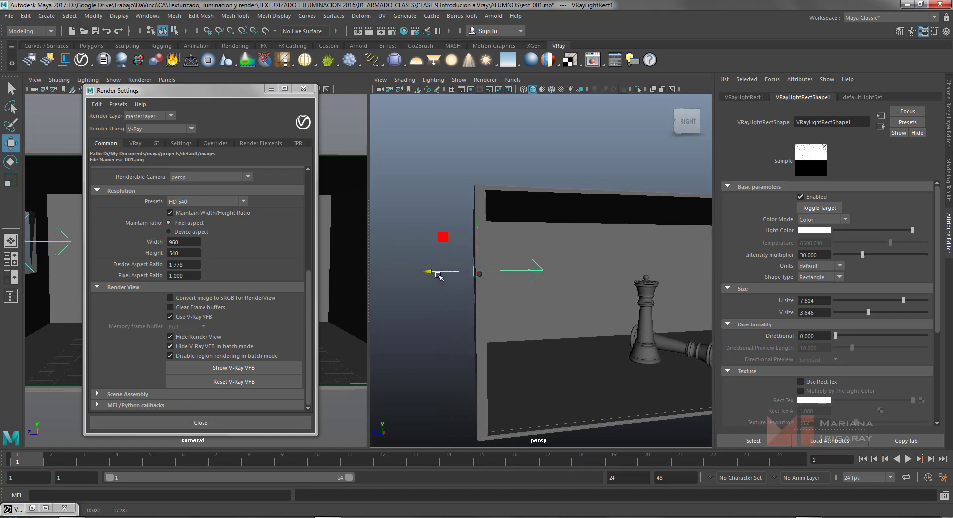
left_click_drag(432, 273, 444, 310, "alt")
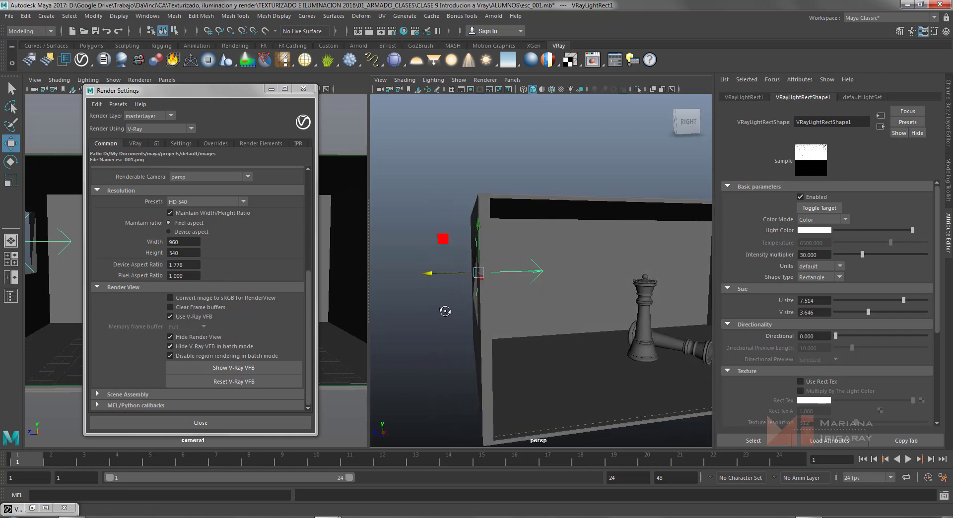
left_click_drag(433, 276, 431, 276)
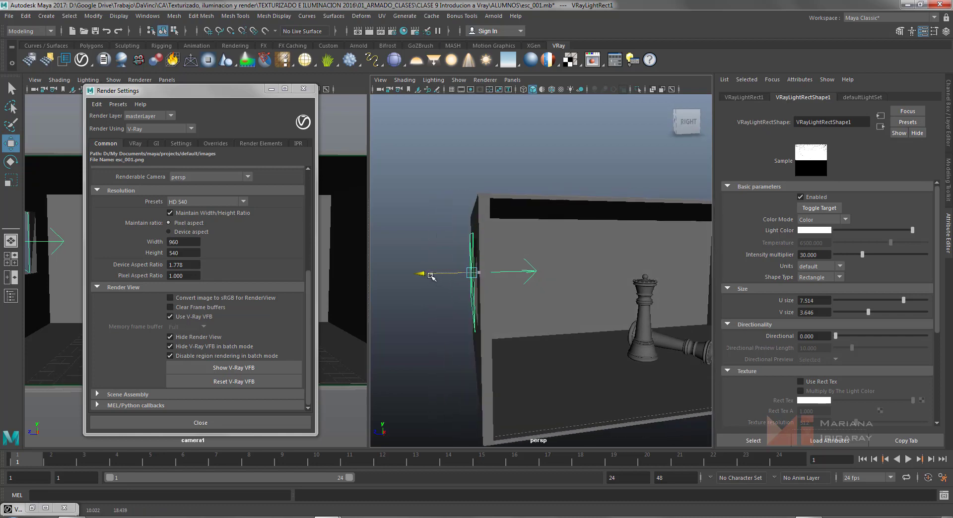
left_click_drag(438, 316, 374, 307, "alt")
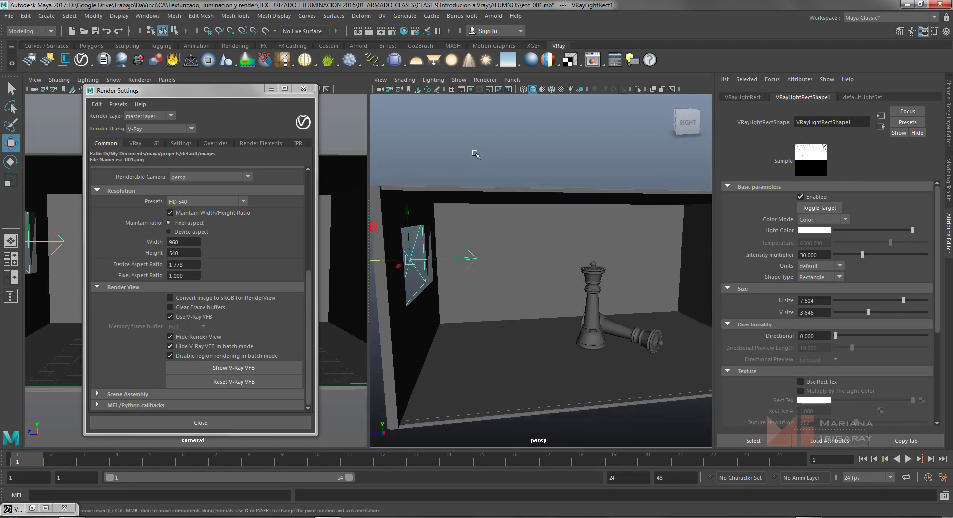
Step: Shift the Render Settings window off the camera1 view, clear the selection there, and render the current frame
left_click_drag(226, 93, 618, 108)
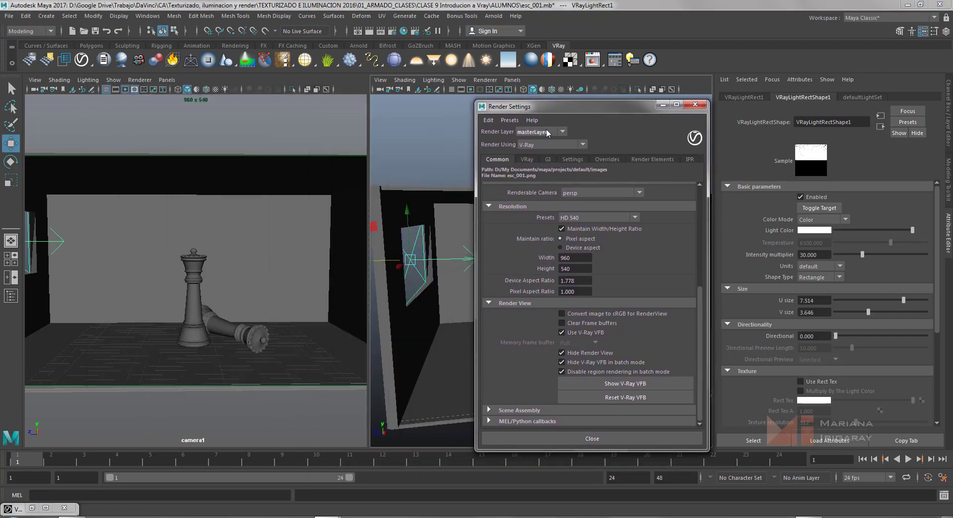
left_click(294, 187)
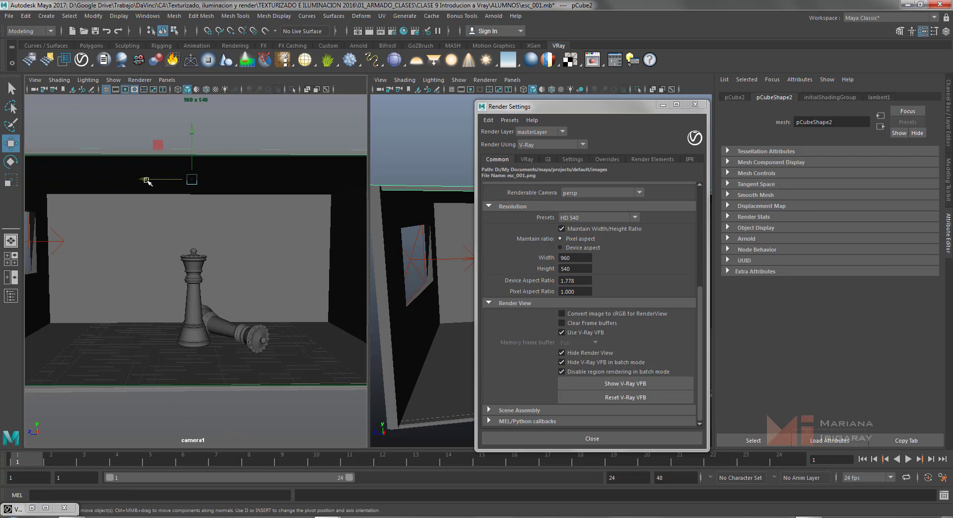
left_click(282, 120)
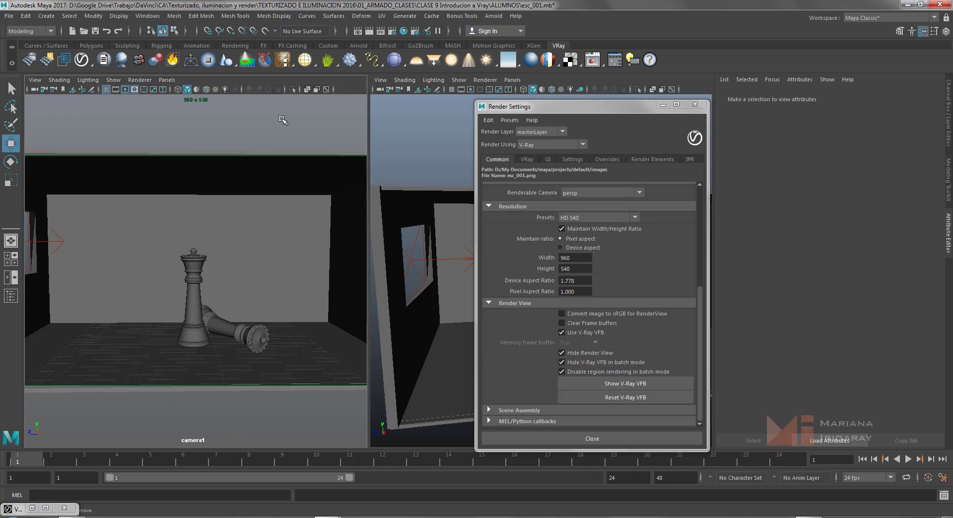
left_click(369, 32)
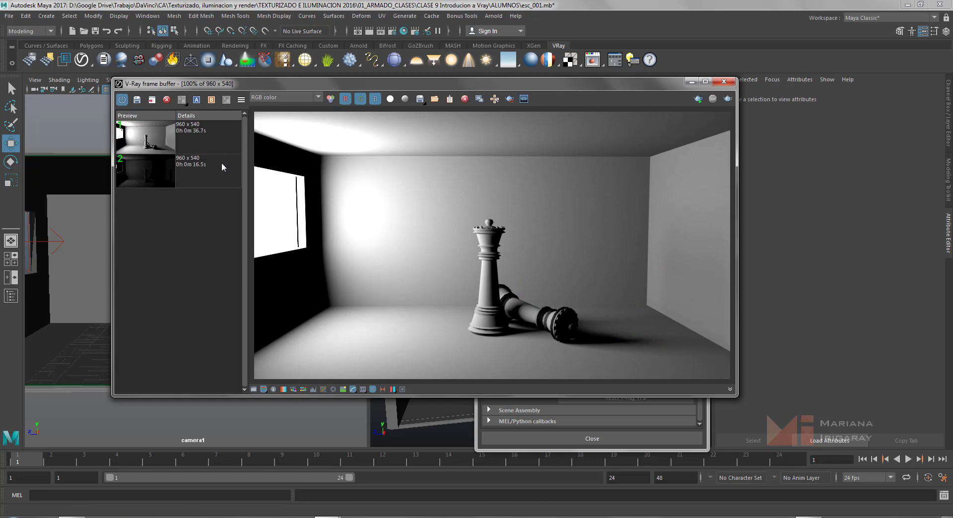
Step: Compare the two history renders with the older one as A and the newer one as B, sweeping the divider across the image
left_click(187, 166)
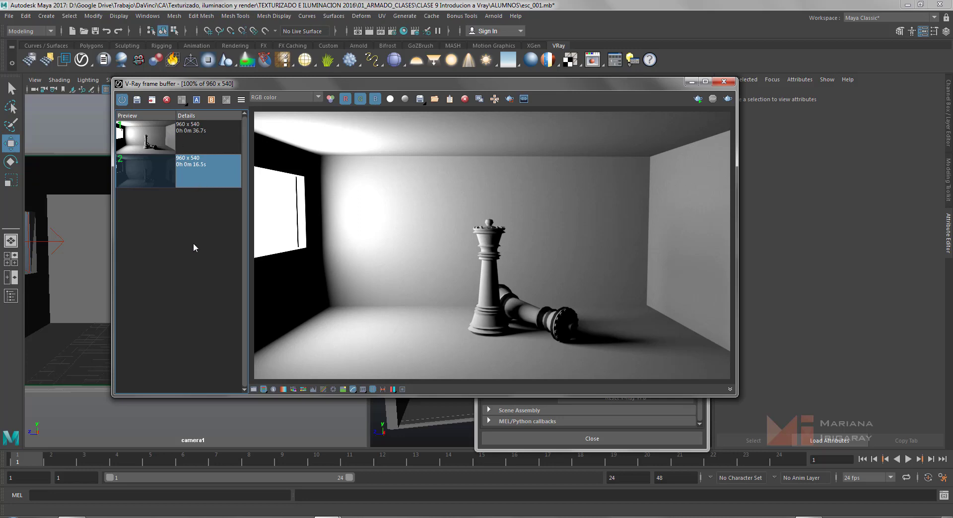
left_click(194, 247)
left_click(191, 170)
left_click(197, 100)
left_click(189, 132)
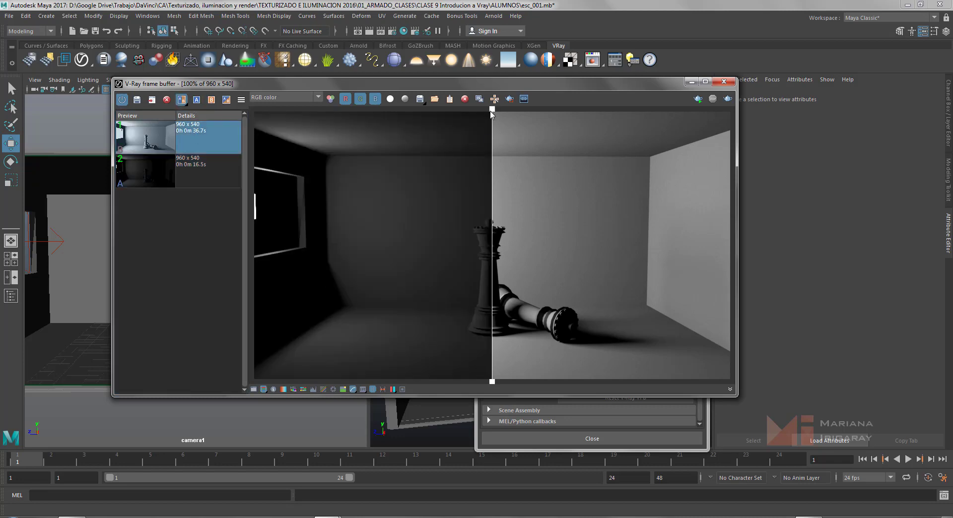
left_click_drag(492, 110, 694, 182)
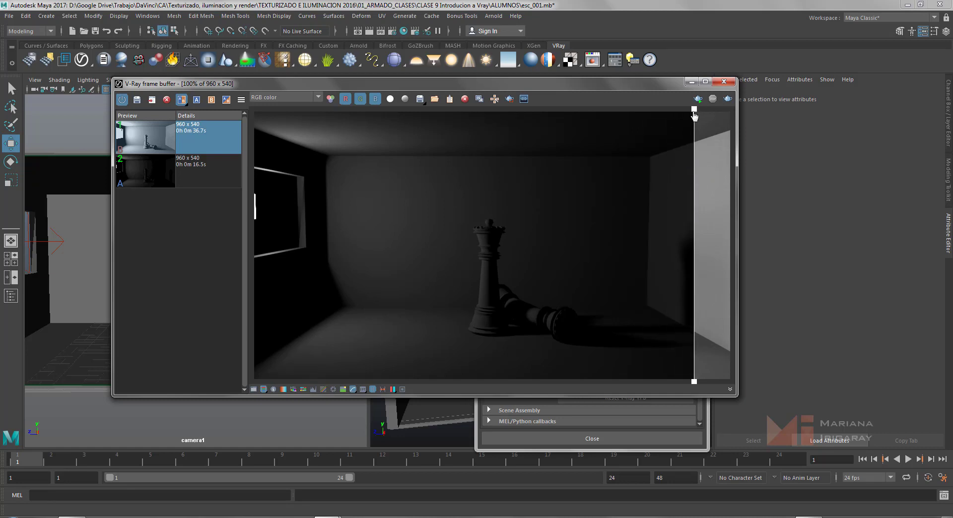
left_click_drag(695, 111, 338, 208)
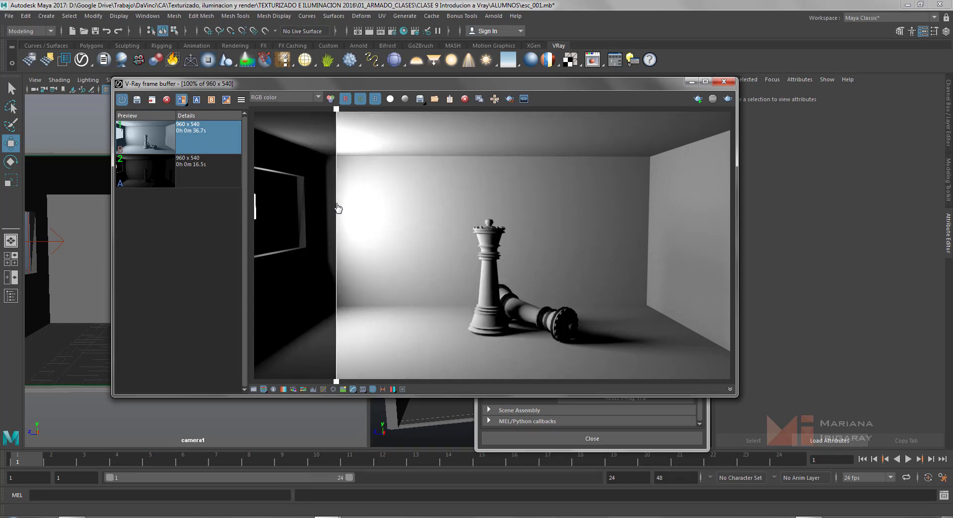
Step: Clear the A and B assignments from the two history renders to end the comparison
left_click(197, 171)
left_click(197, 104)
left_click(188, 129)
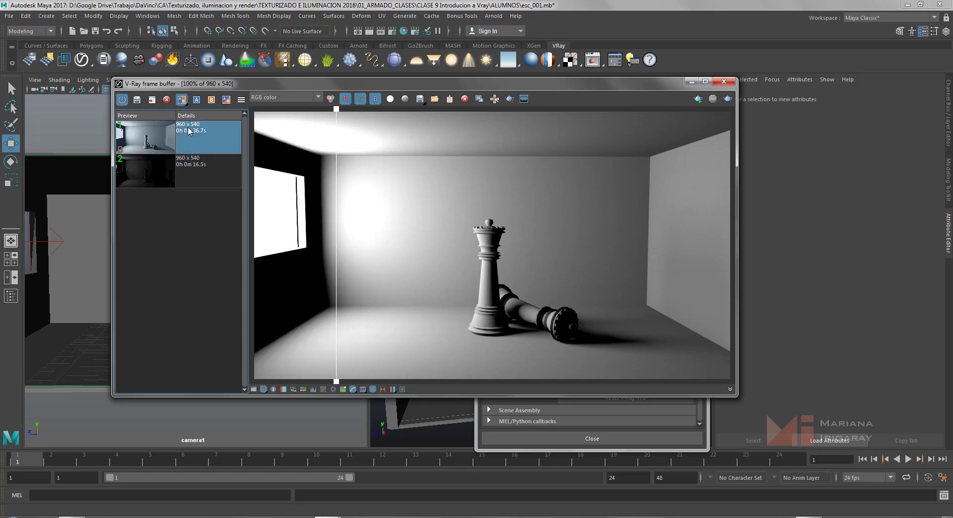
left_click(212, 102)
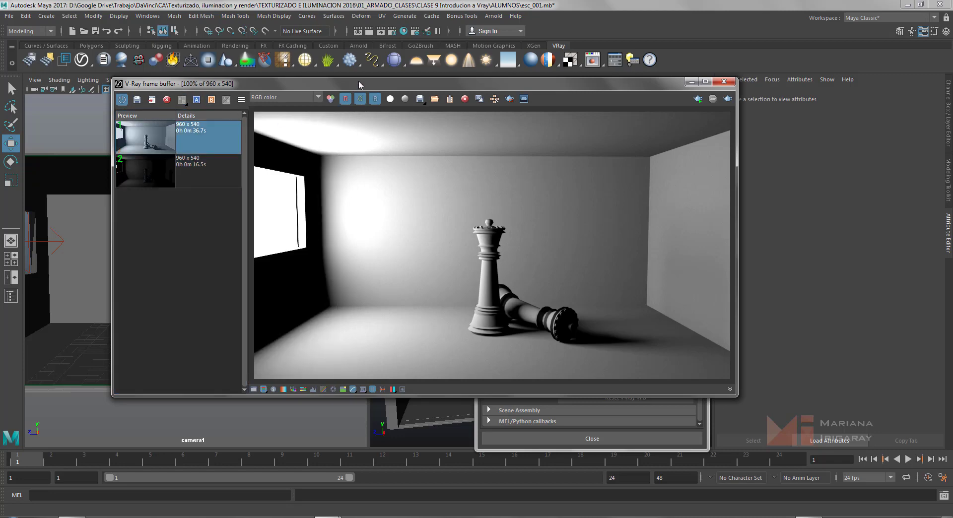
Step: Load the older dark render from the history for viewing, and reload the newer bright one
left_click_drag(359, 81, 261, 102)
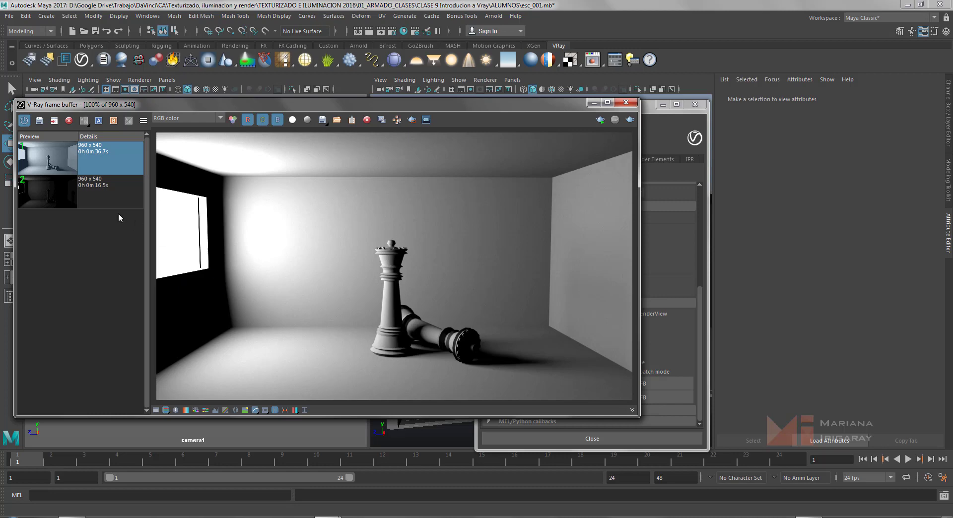
left_click(101, 199)
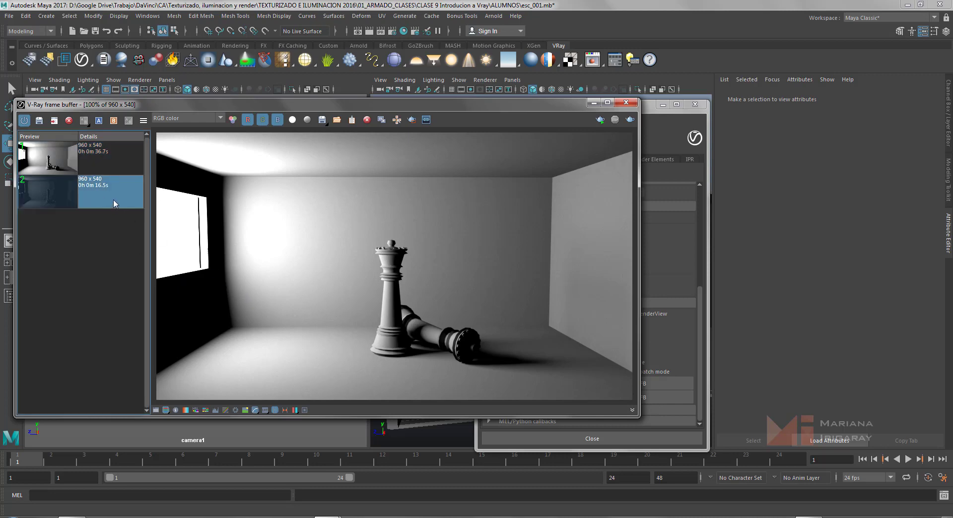
double_click(113, 198)
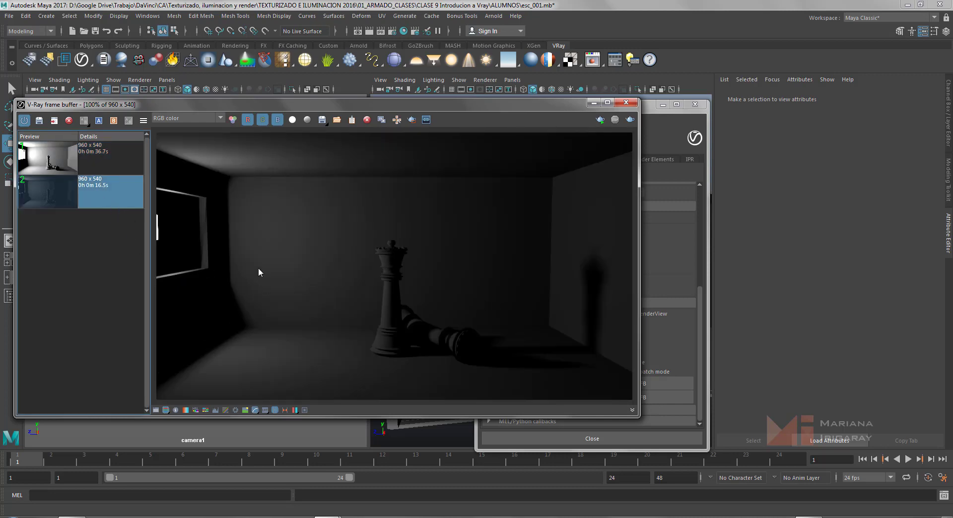
double_click(95, 151)
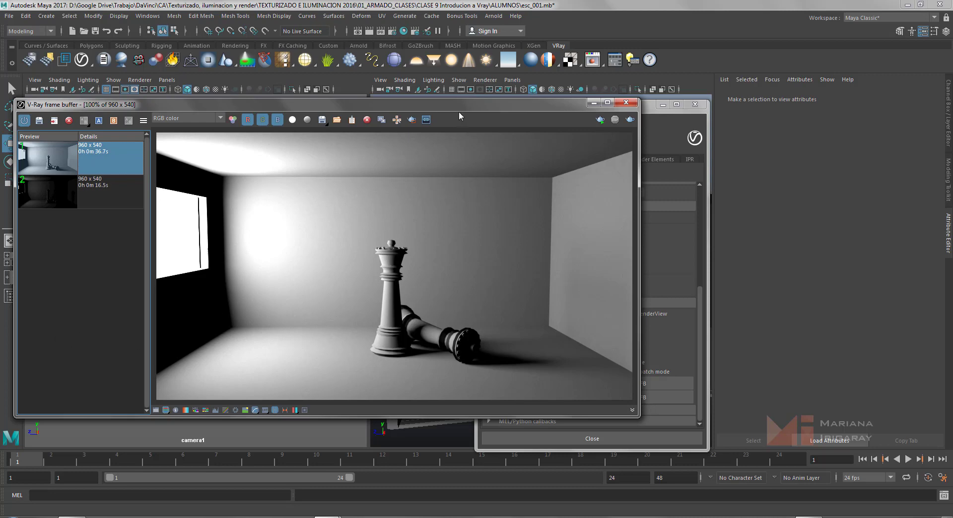
Step: Move the frame buffer off the Render Settings, turn on global illumination, and look through its advanced options
left_click_drag(461, 106, 290, 109)
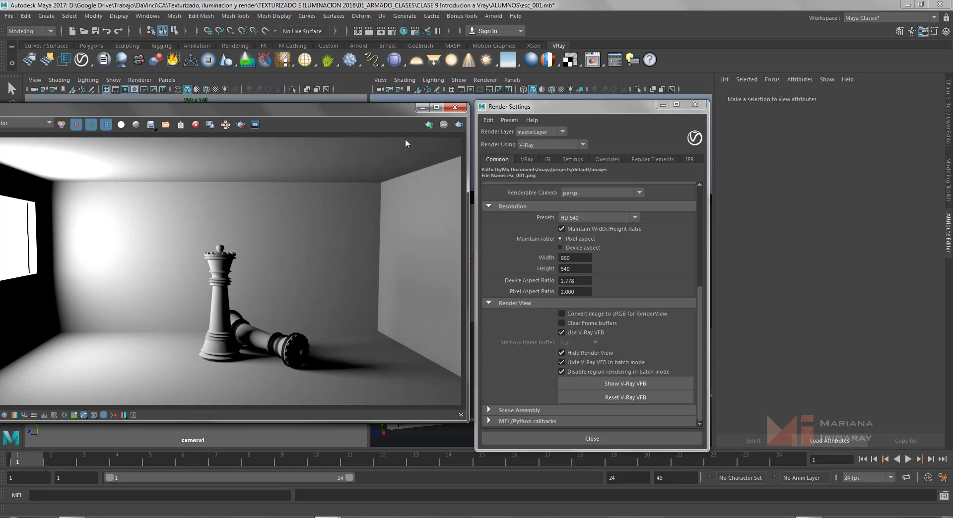
left_click(548, 159)
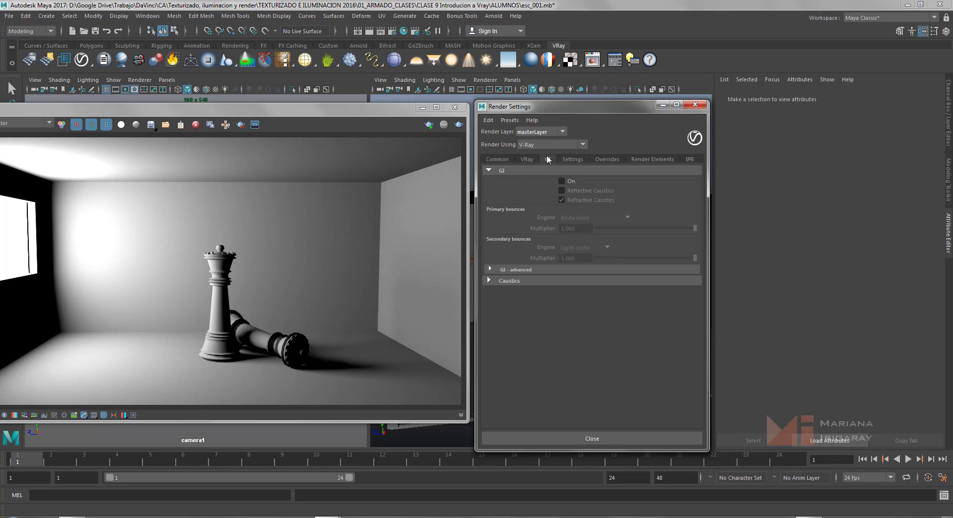
left_click(562, 181)
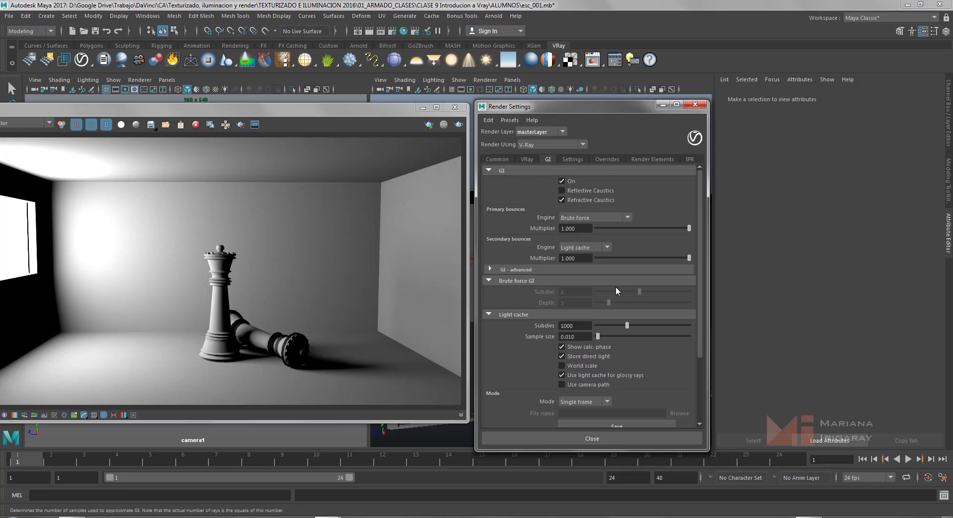
left_click(528, 267)
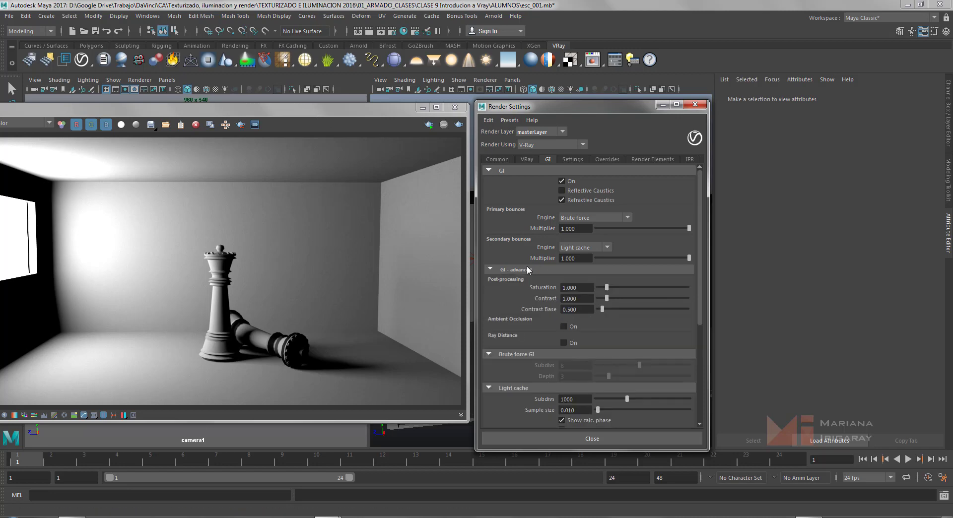
left_click(527, 268)
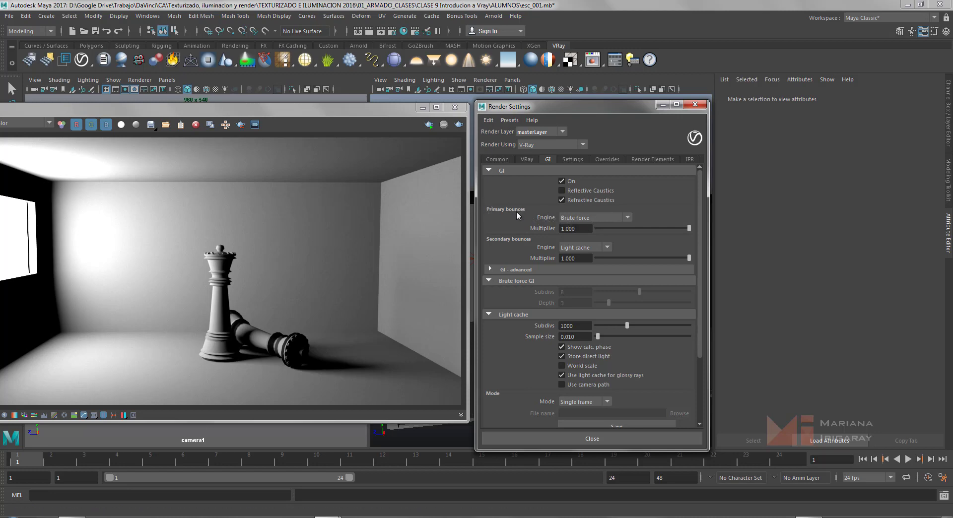
Step: Set the primary bounces engine to Irradiance map, keeping Light cache for the secondary bounces
left_click(582, 219)
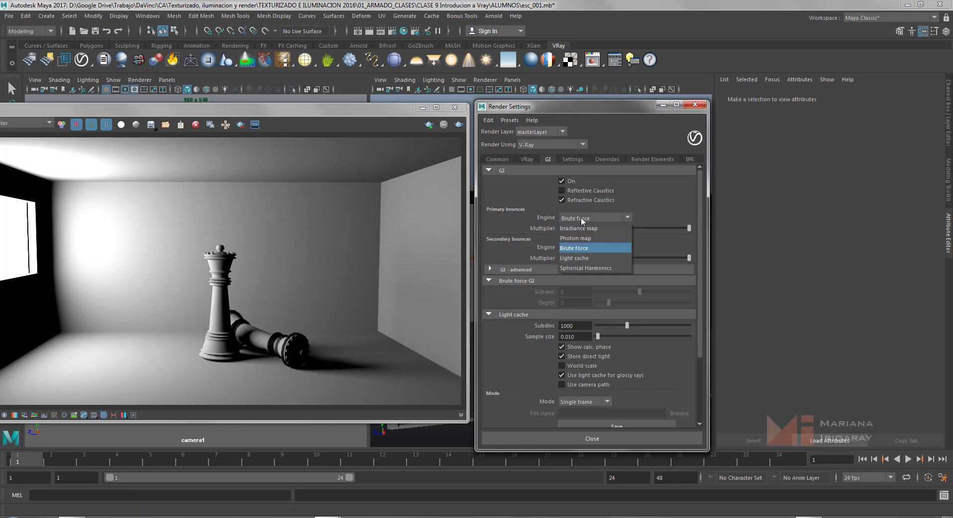
left_click(581, 229)
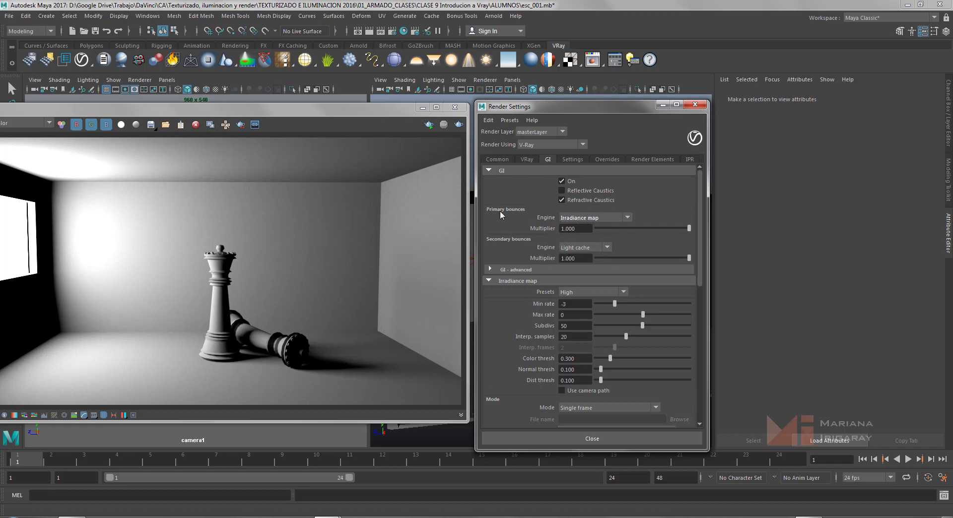
left_click(571, 218)
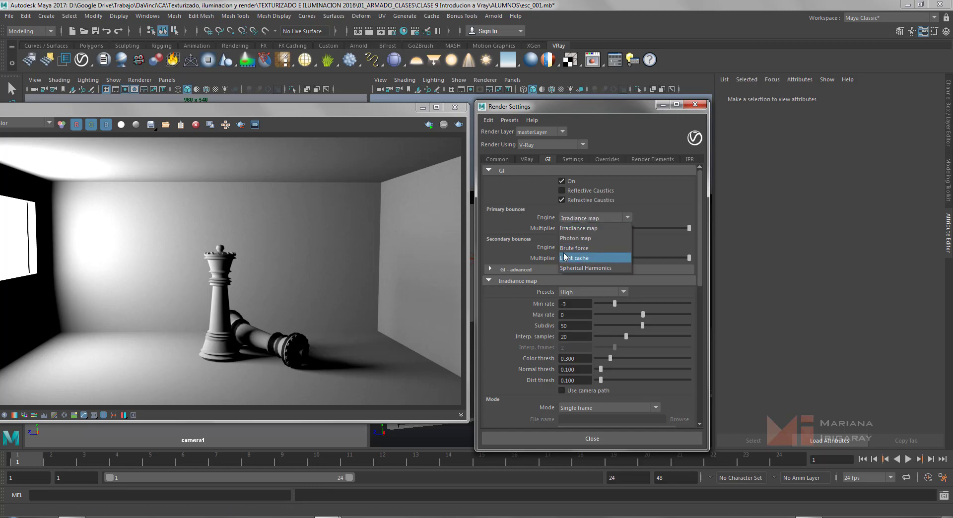
left_click(581, 220)
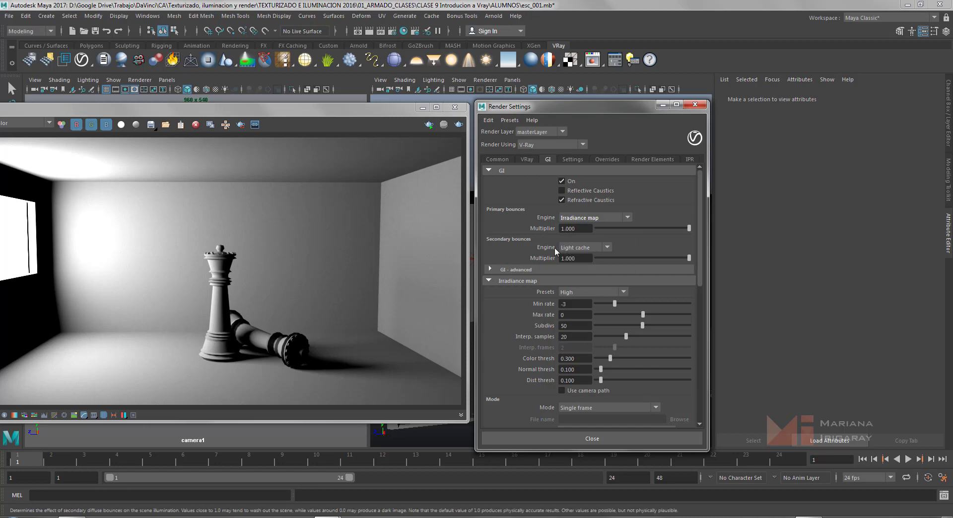
Step: Bring the whole frame buffer into view and render the scene with global illumination
left_click_drag(286, 112, 571, 112)
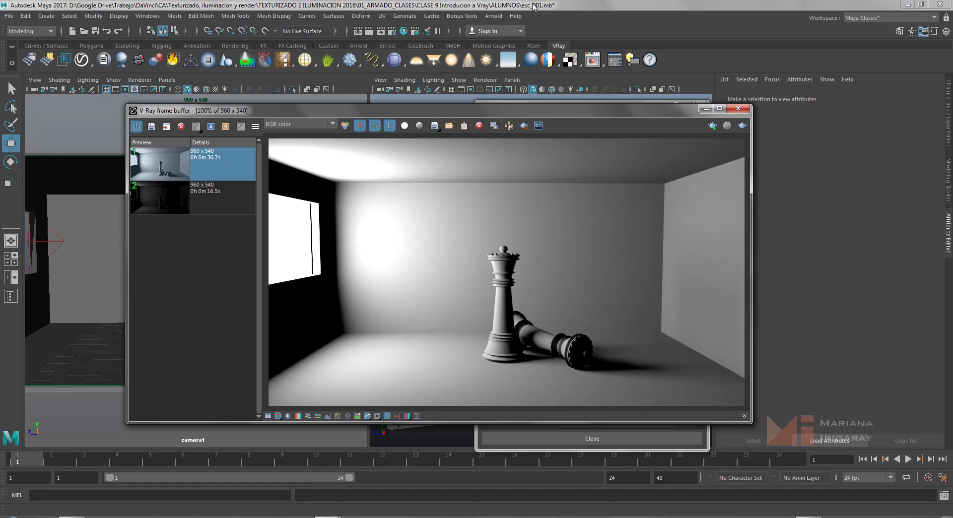
left_click_drag(567, 113, 311, 124)
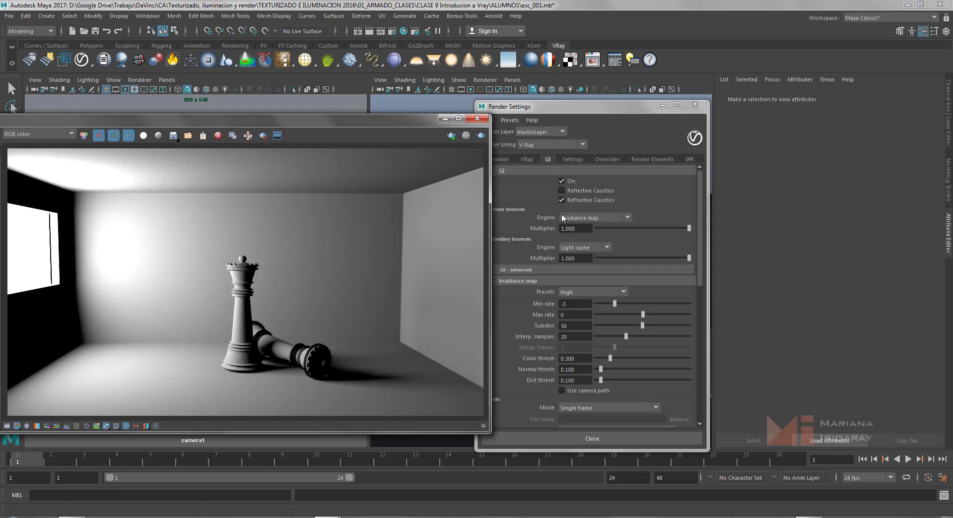
left_click_drag(360, 120, 700, 95)
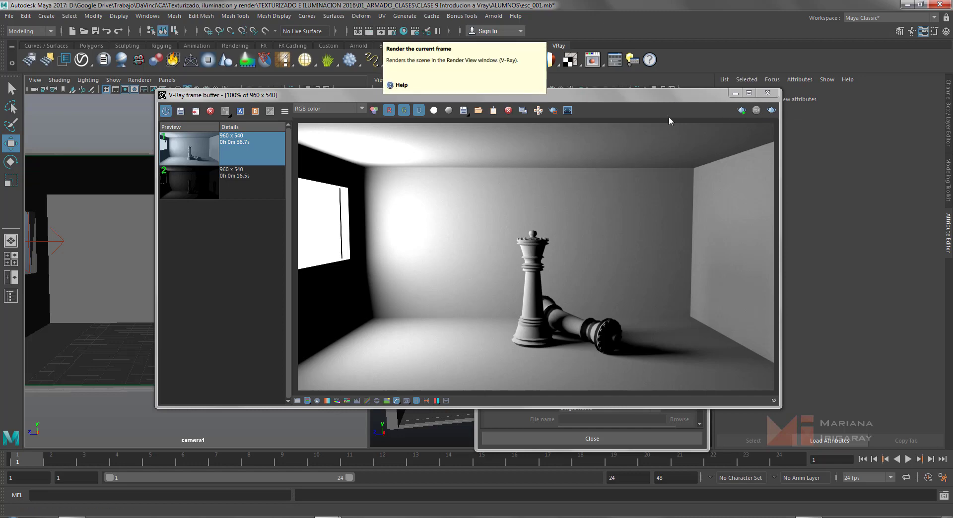
left_click(774, 111)
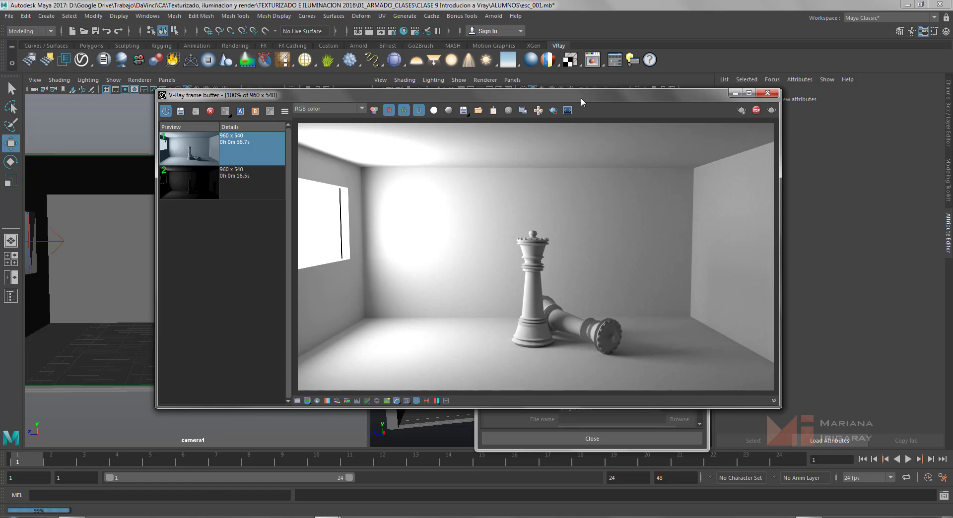
Step: Compare the previous render with the new global illumination render from the history, and shift the frame buffer off the Render Settings
left_click_drag(581, 98, 530, 116)
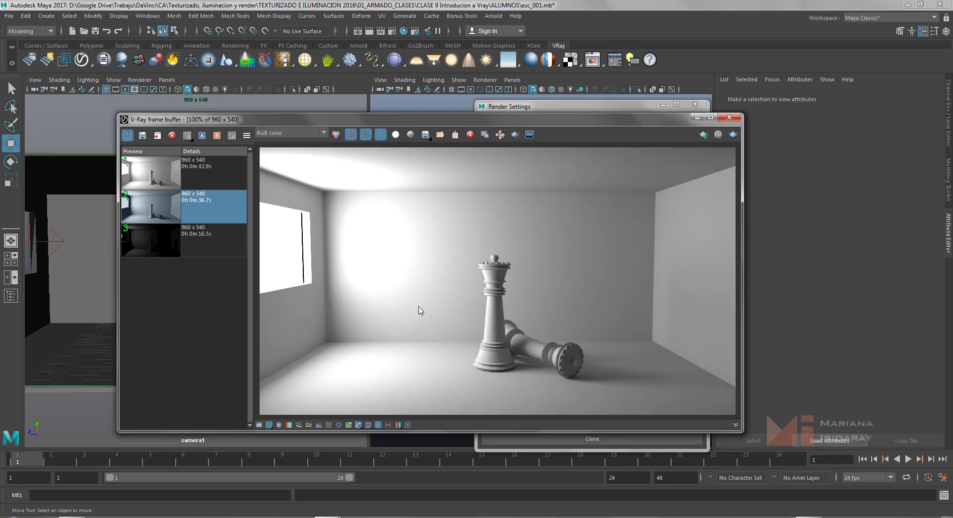
double_click(198, 206)
double_click(203, 166)
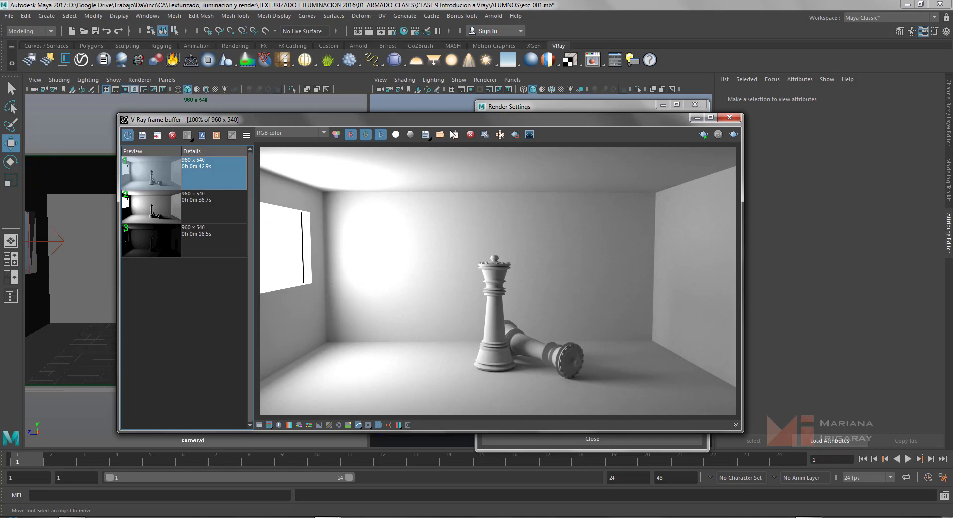
left_click_drag(467, 120, 81, 101)
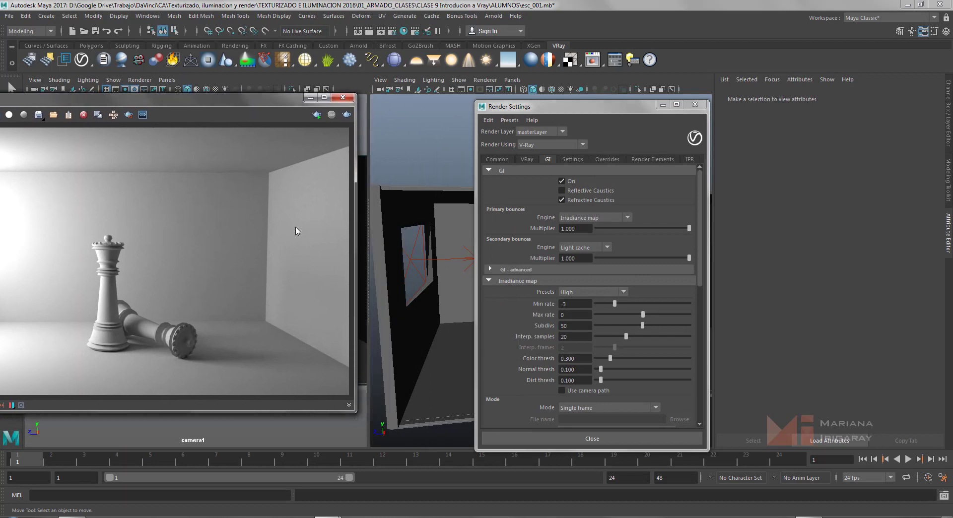
Step: Try aiming the window's rect light at the chess pieces by moving its target, and undo the attempt
left_click(416, 246)
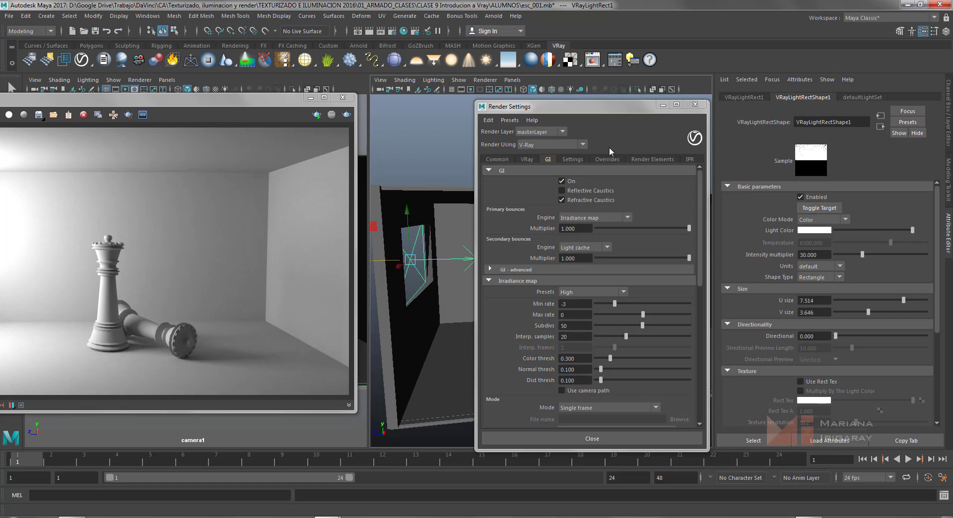
left_click_drag(600, 109, 697, 389)
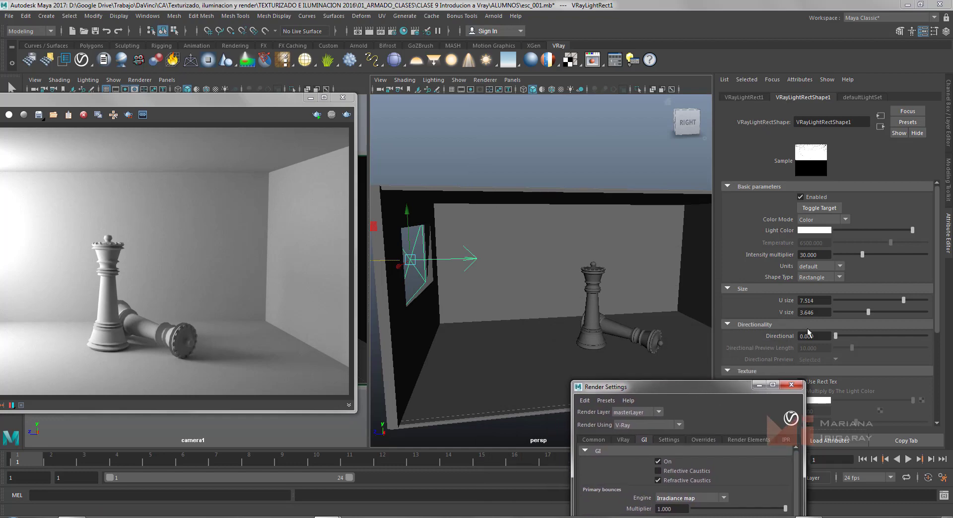
left_click(827, 209)
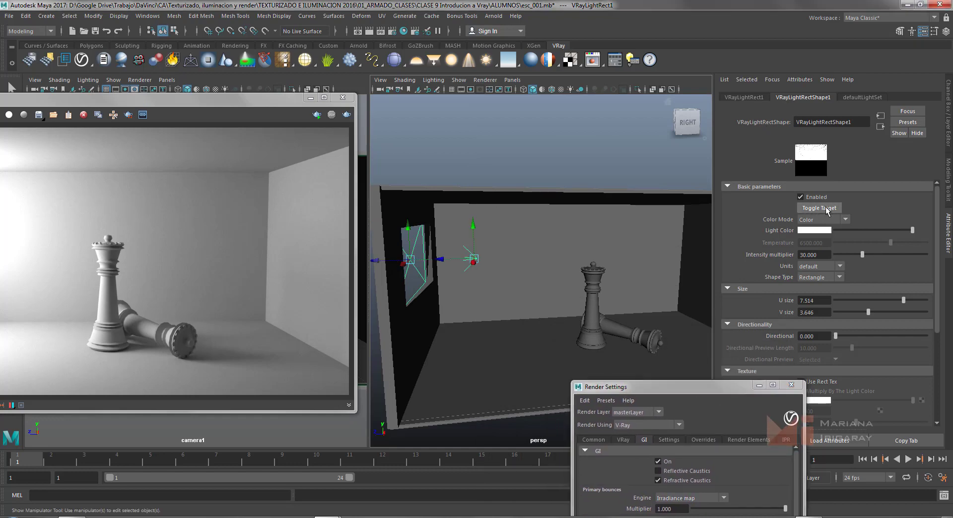
left_click_drag(481, 271, 612, 328)
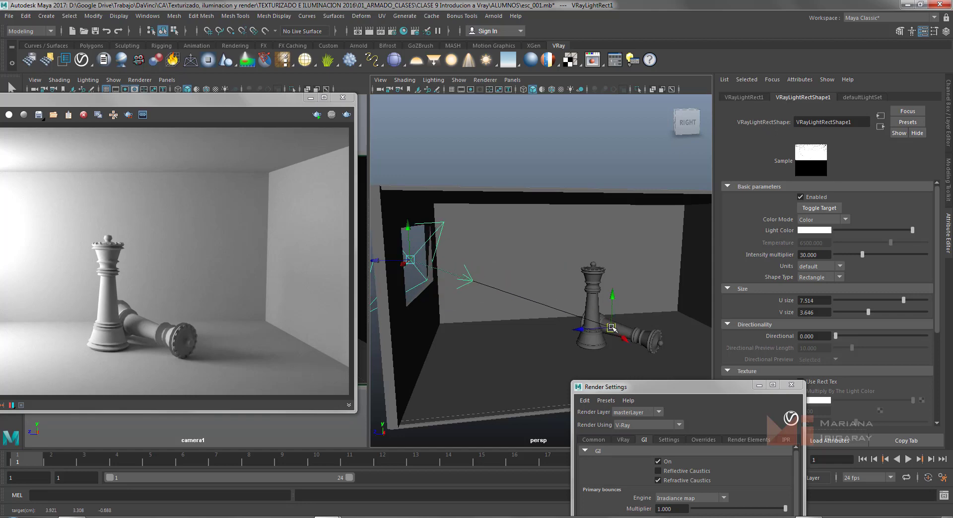
key("ctrl+z")
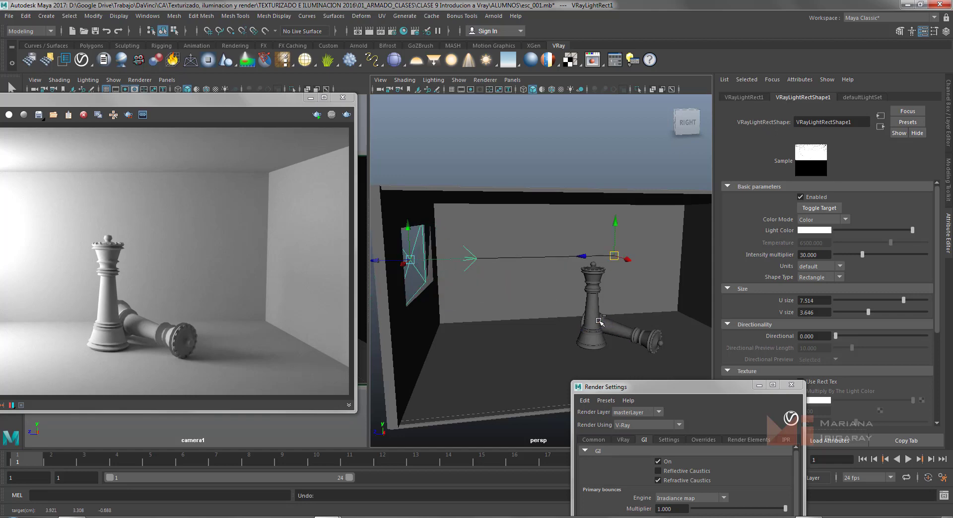
key("ctrl+z")
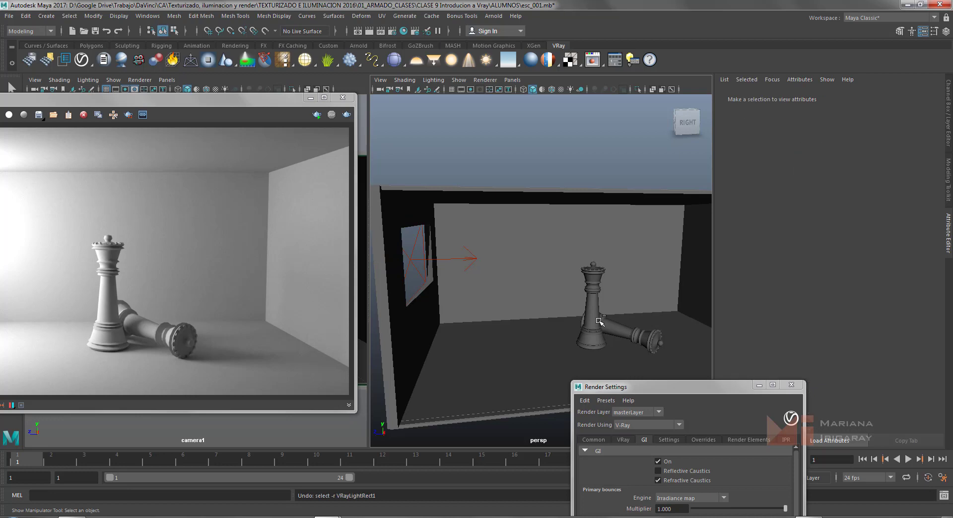
left_click(413, 251)
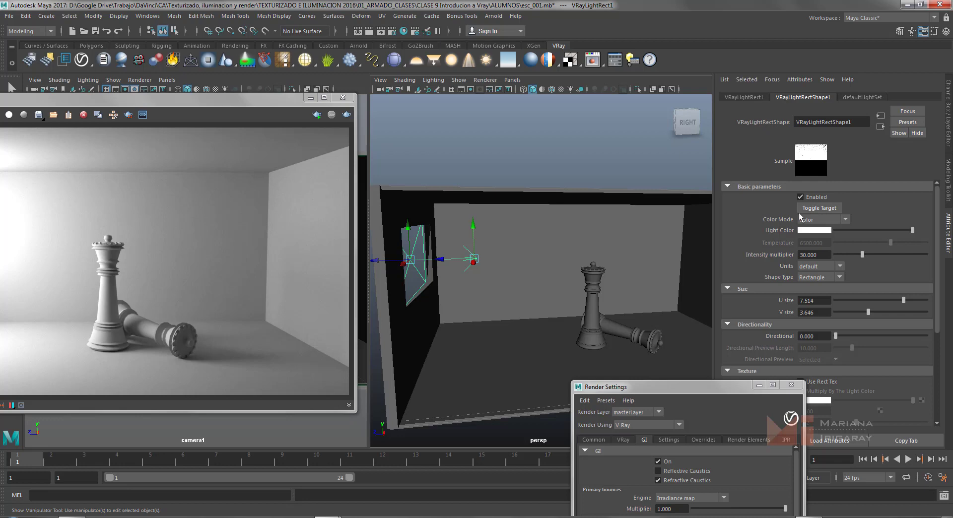
key("ctrl+z")
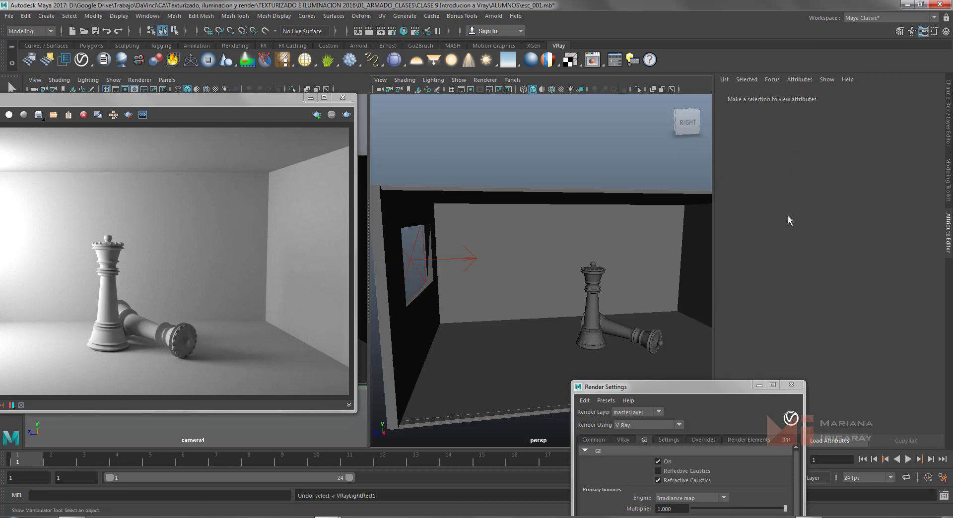
Step: Select the window's rect light, leave its target manipulator, and set its color mode to Temperature
left_click(413, 257)
left_click(826, 206)
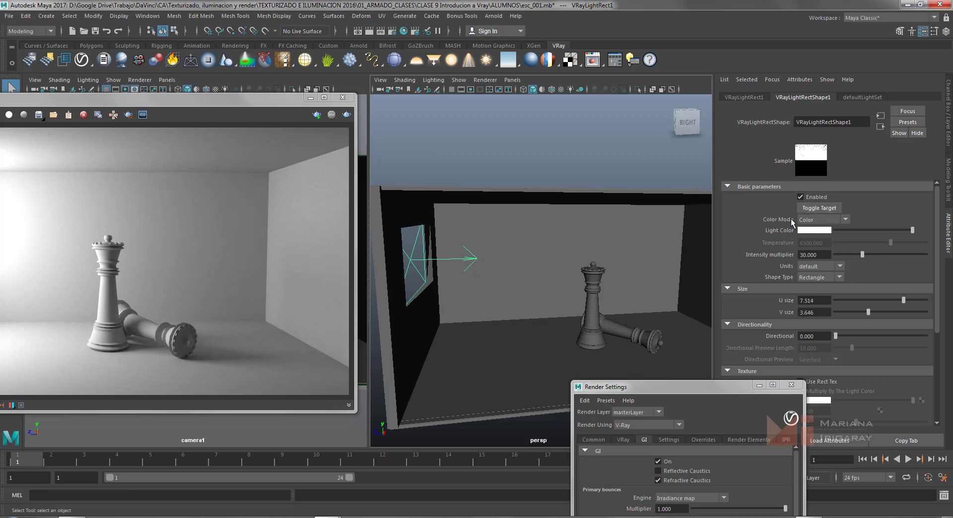
left_click(818, 220)
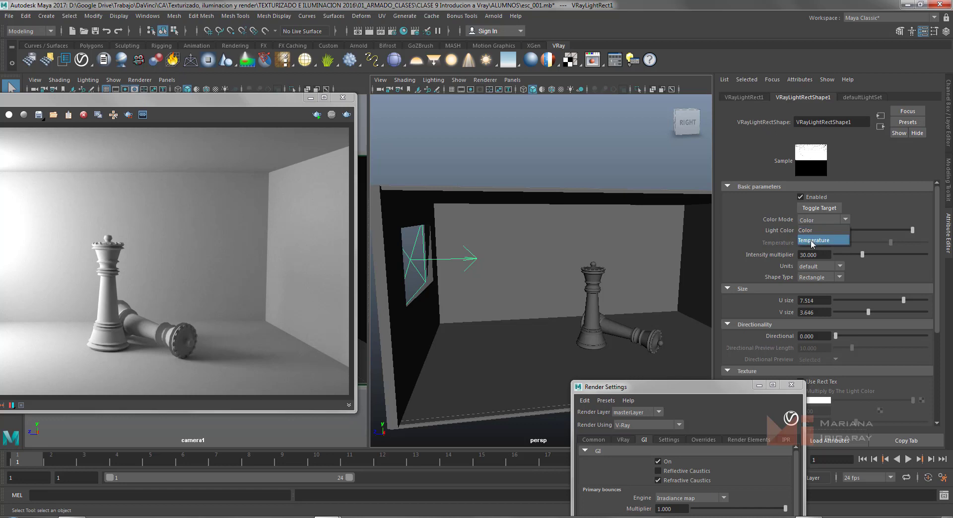
left_click(813, 241)
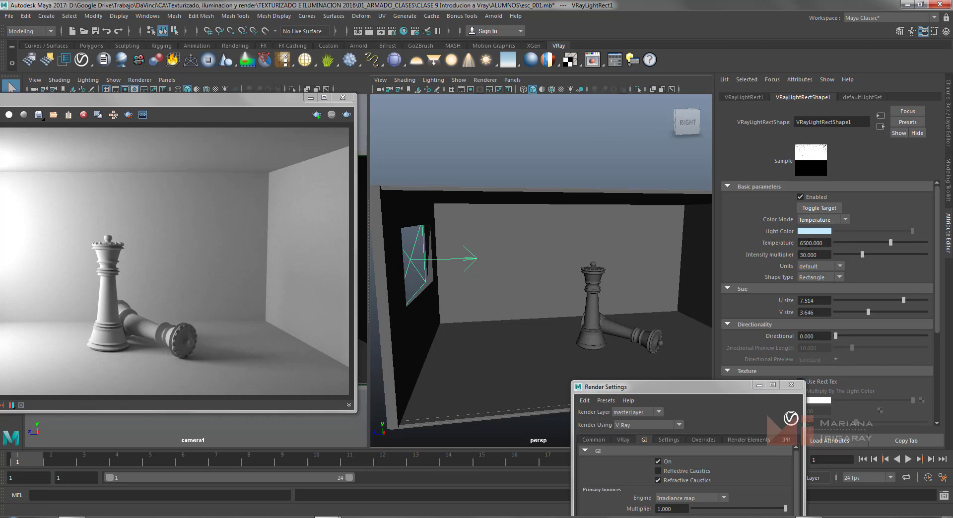
Step: Try a color temperature of 5500 on the rect light, and settle on 6000
double_click(812, 243)
type("5500")
key("Return")
left_click(821, 242)
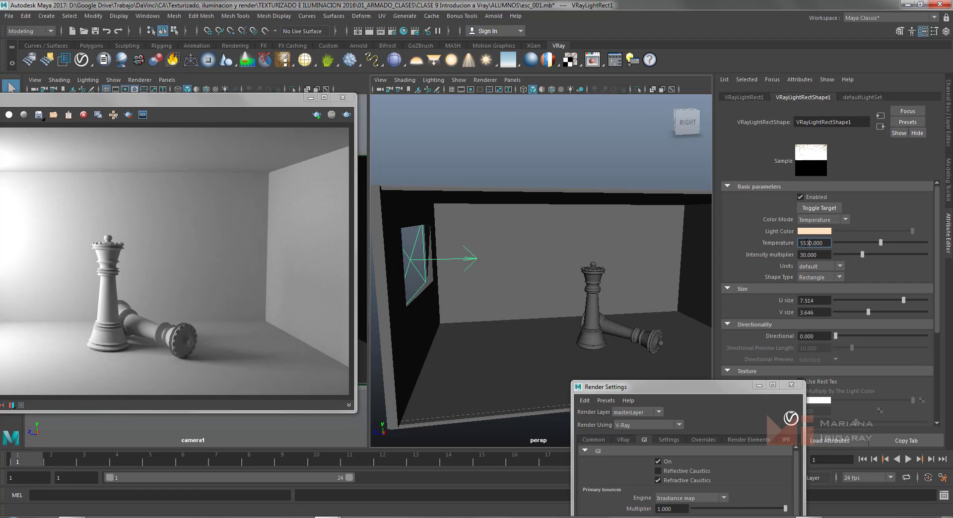
left_click_drag(807, 243, 800, 243)
type("60")
key("Return")
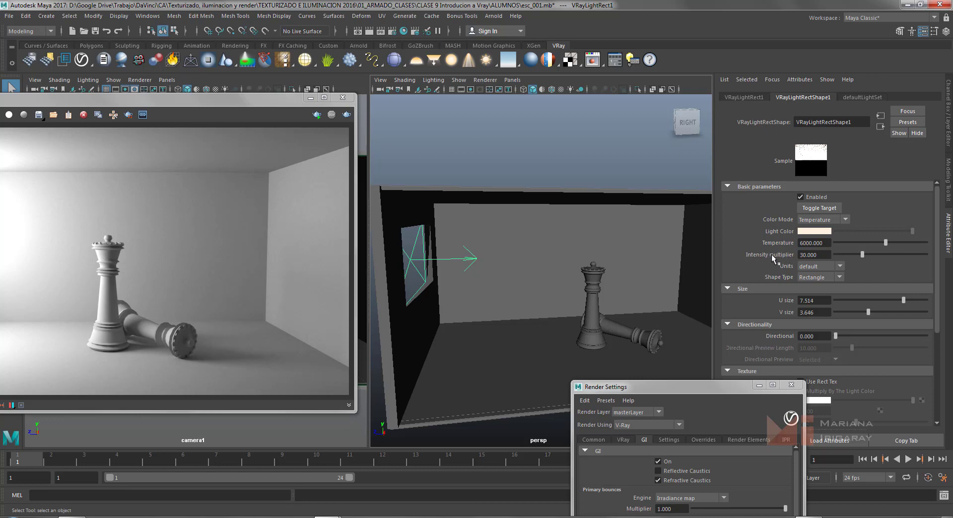
Step: Look through the light's intensity units, keep default, and set the intensity multiplier to 12
left_click(806, 269)
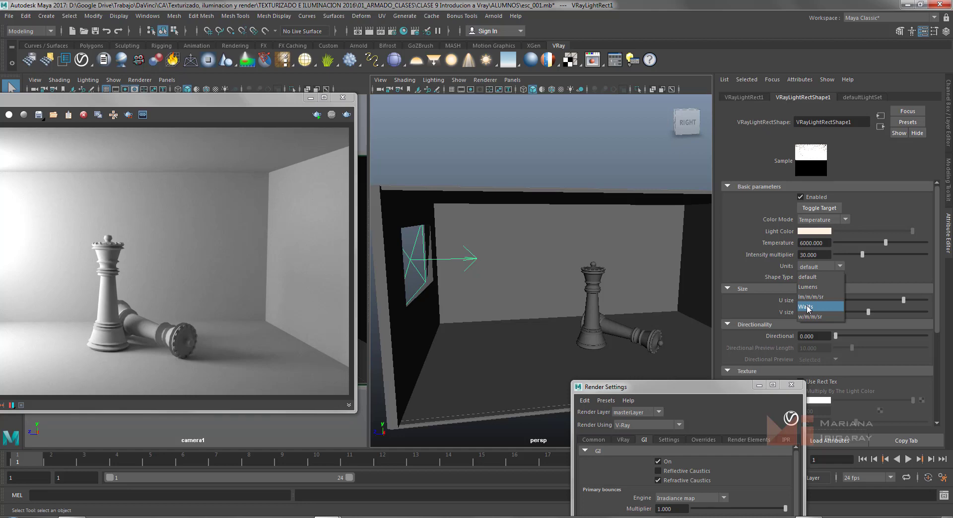
left_click(812, 280)
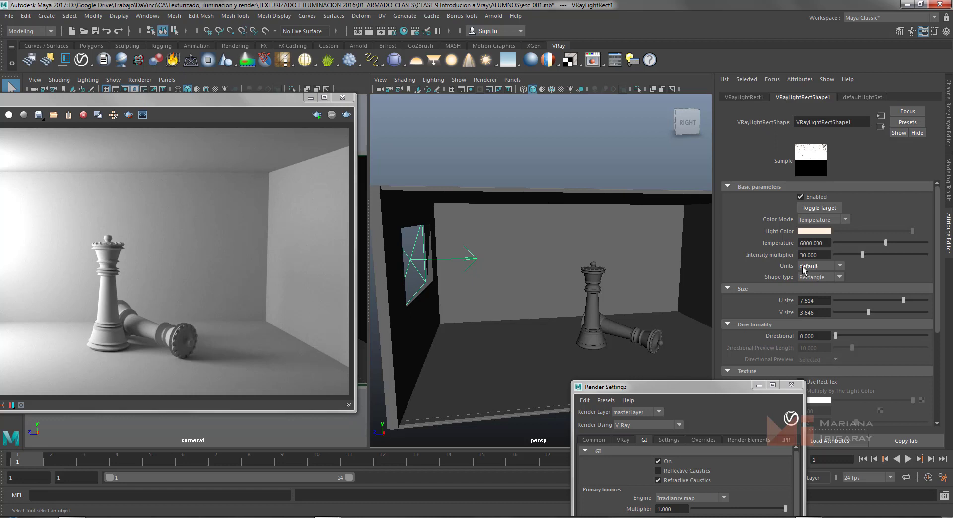
left_click(829, 255)
type("12")
key("Return")
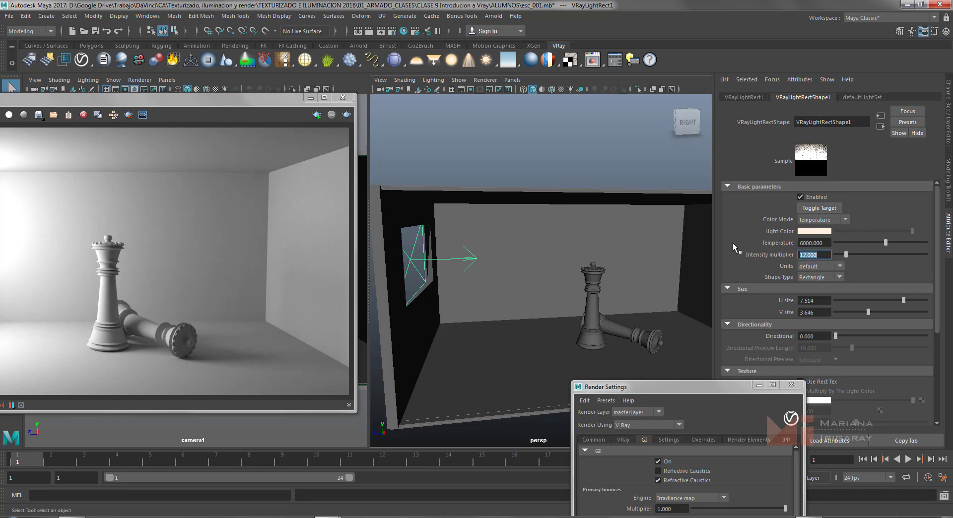
Step: Try the Disc shape type on the rect light, and return it to Rectangle
left_click(807, 278)
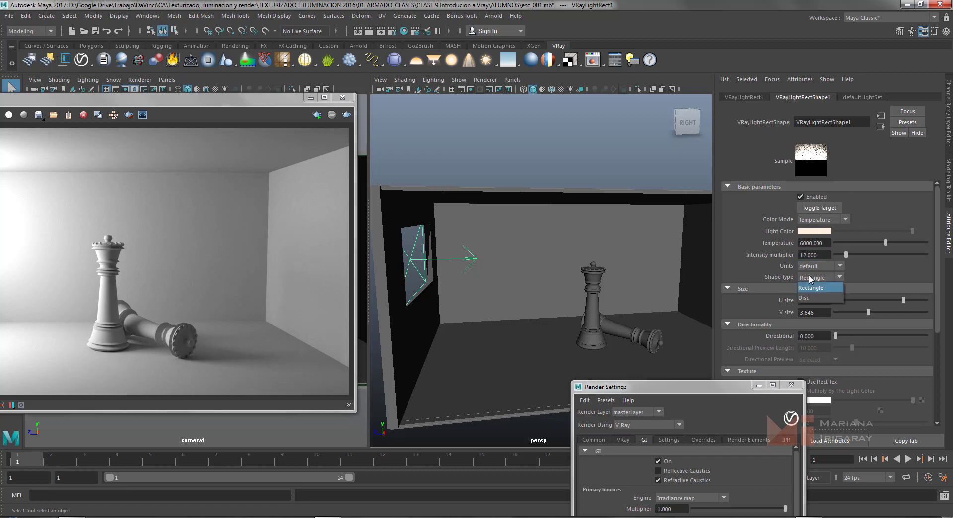
left_click(812, 298)
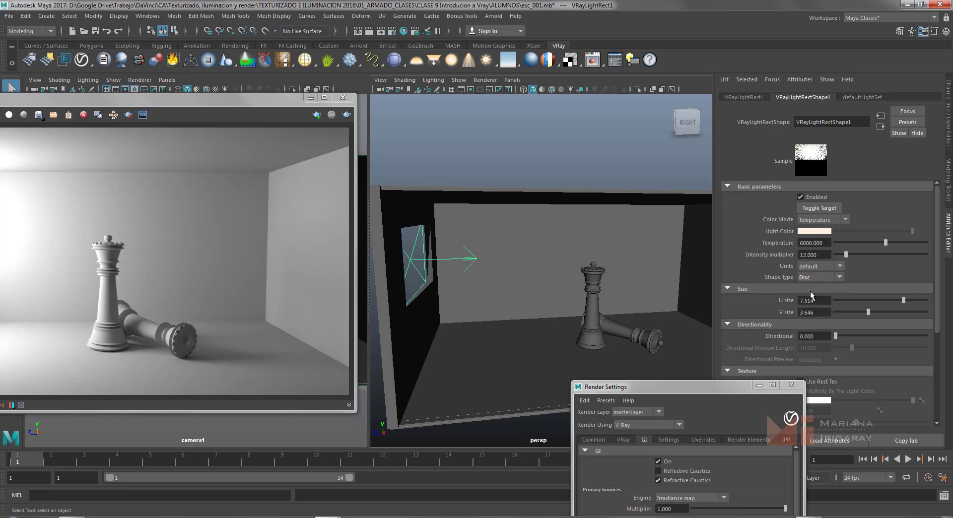
left_click(818, 287)
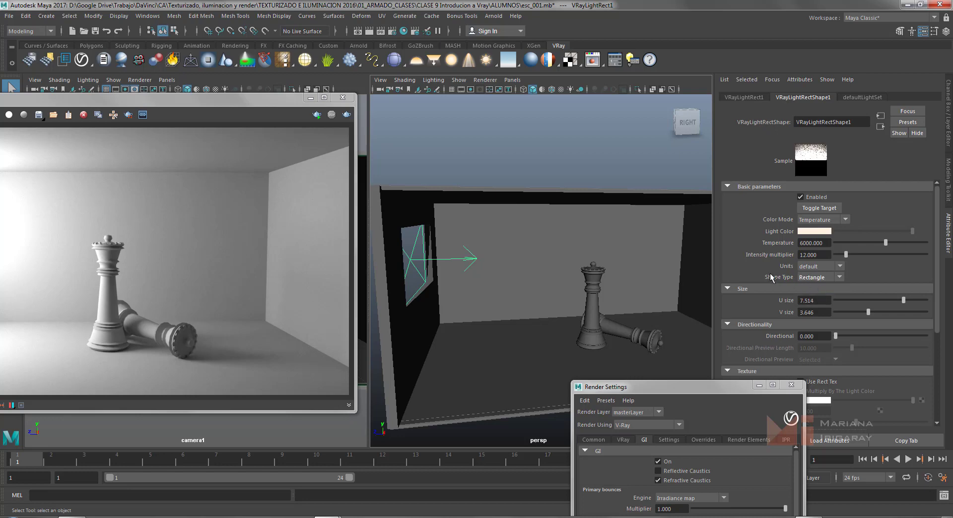
Step: Try raising the rect light's directional value to 0.818, and bring it back to 0
scroll(758, 234, "down", 1)
scroll(759, 237, "down", 1)
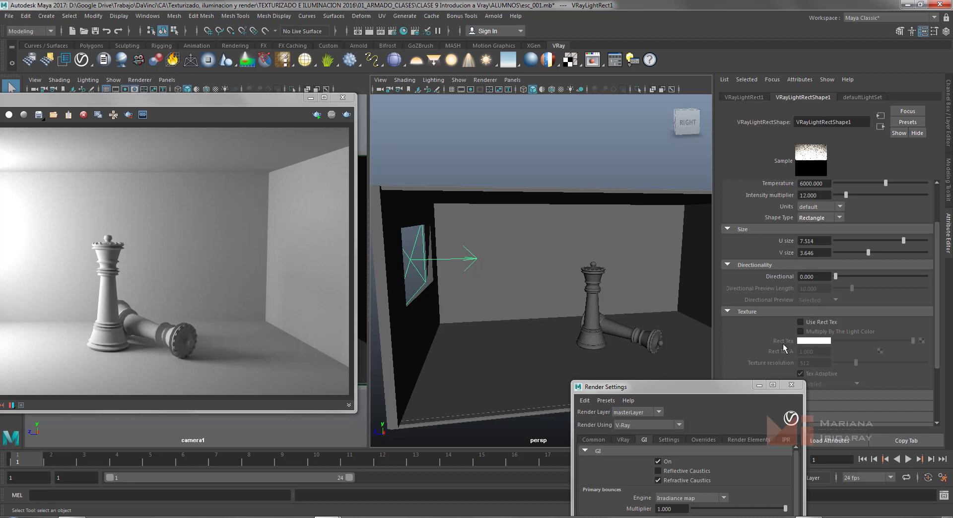
scroll(771, 288, "down", 3)
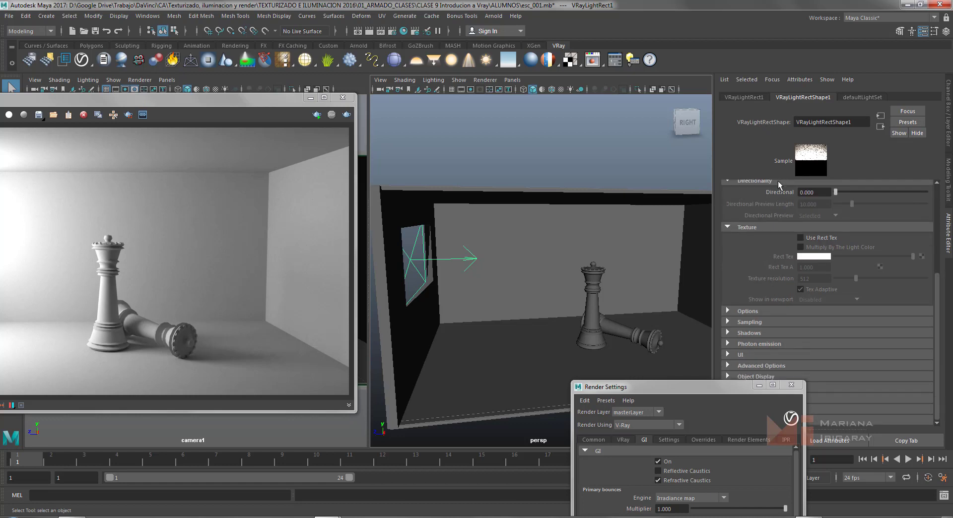
left_click(842, 191)
left_click_drag(842, 192, 907, 228)
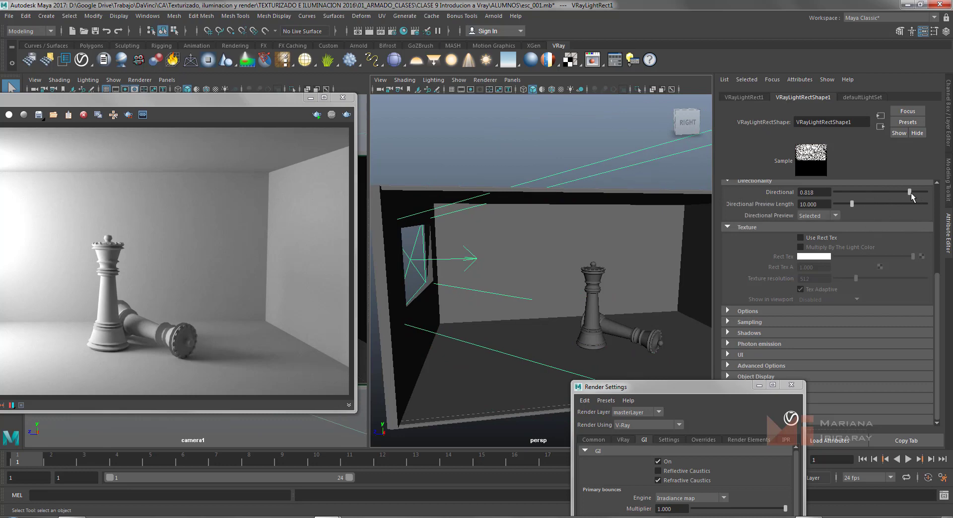
left_click_drag(908, 191, 816, 196)
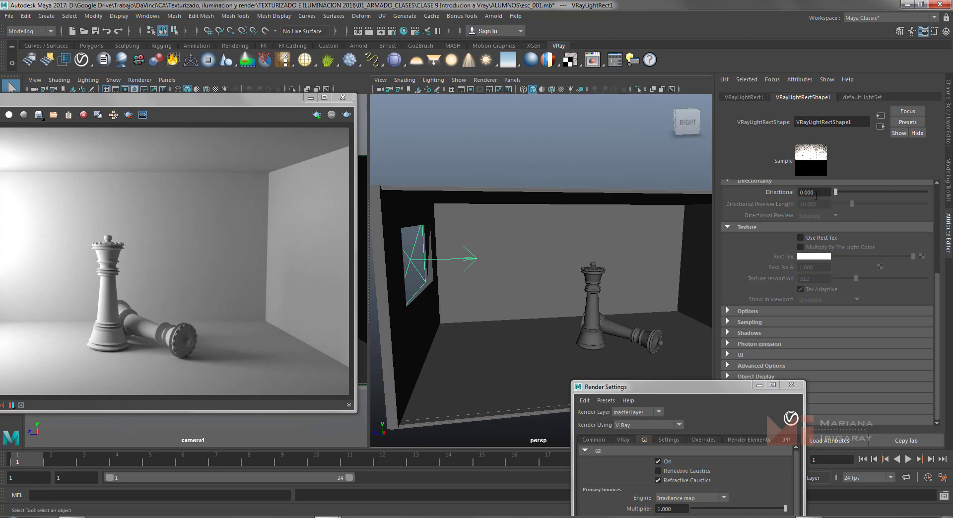
Step: Make the rect light invisible in its options, and render camera1 again with the whole frame buffer in view
left_click(755, 311)
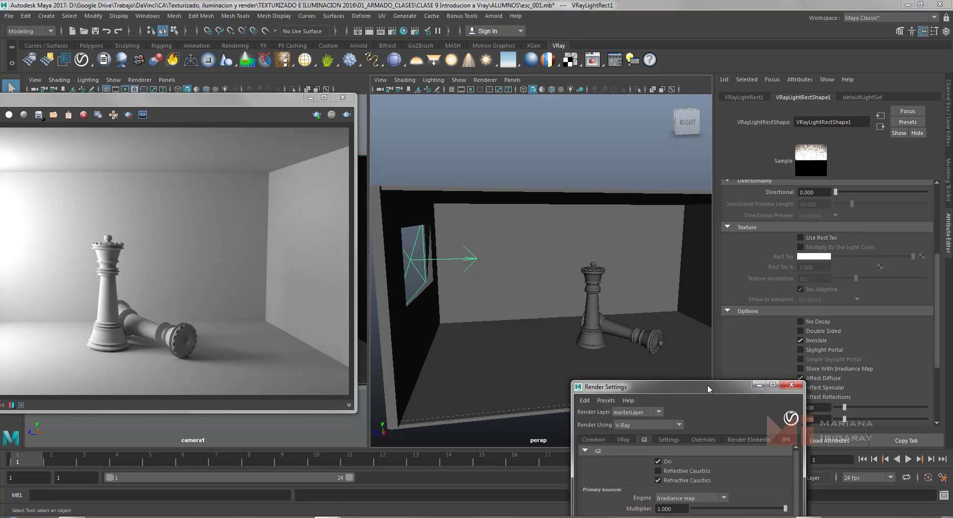
left_click_drag(707, 386, 833, 221)
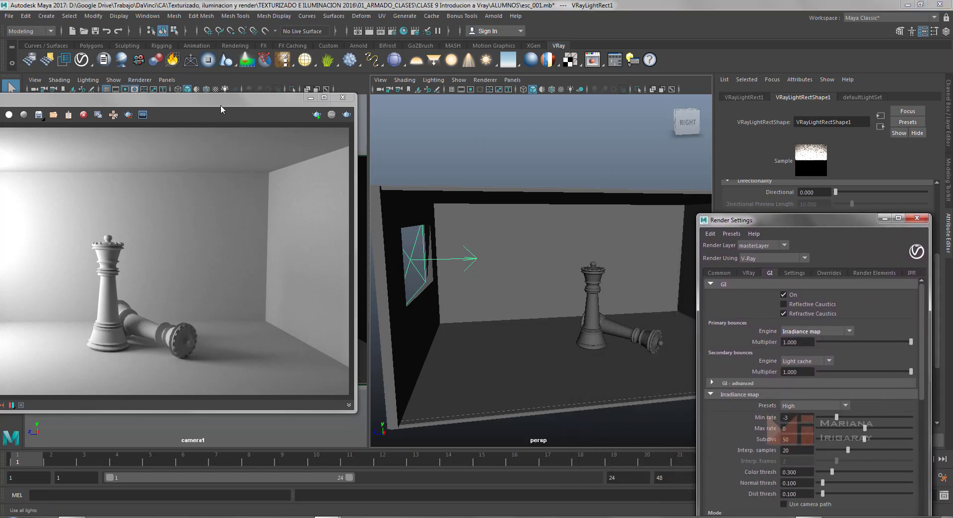
left_click_drag(221, 104, 653, 109)
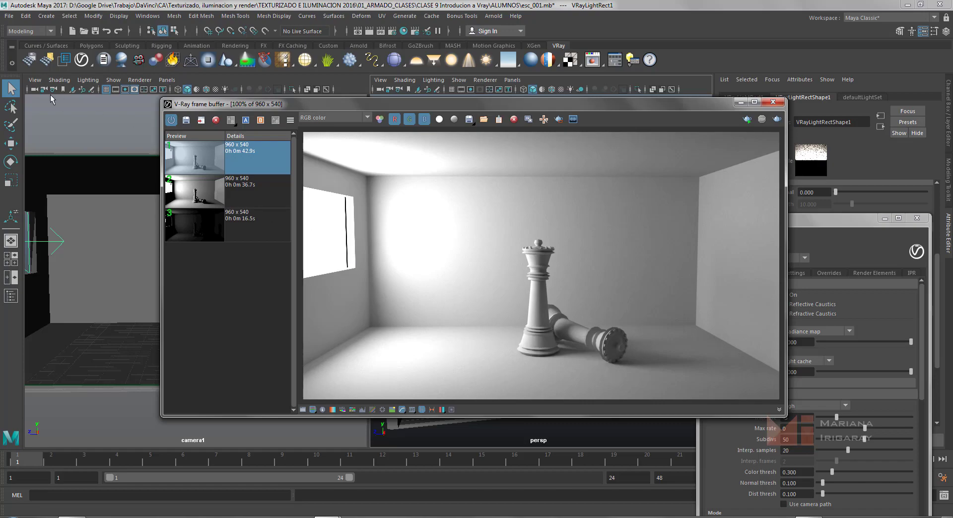
left_click(58, 109)
left_click(778, 119)
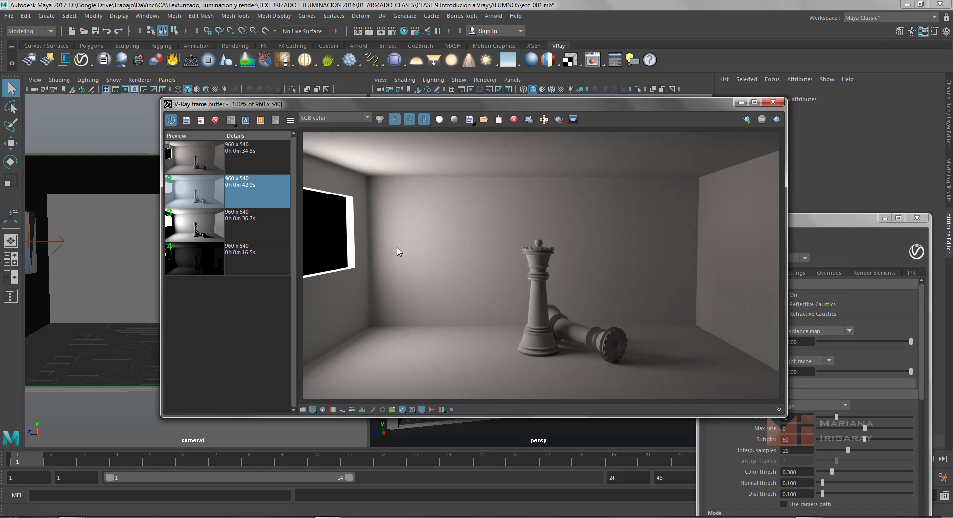
Step: Select the newest render in the history, minimize the Render Settings, and inspect the alpha channel before returning to RGB color
left_click(253, 168)
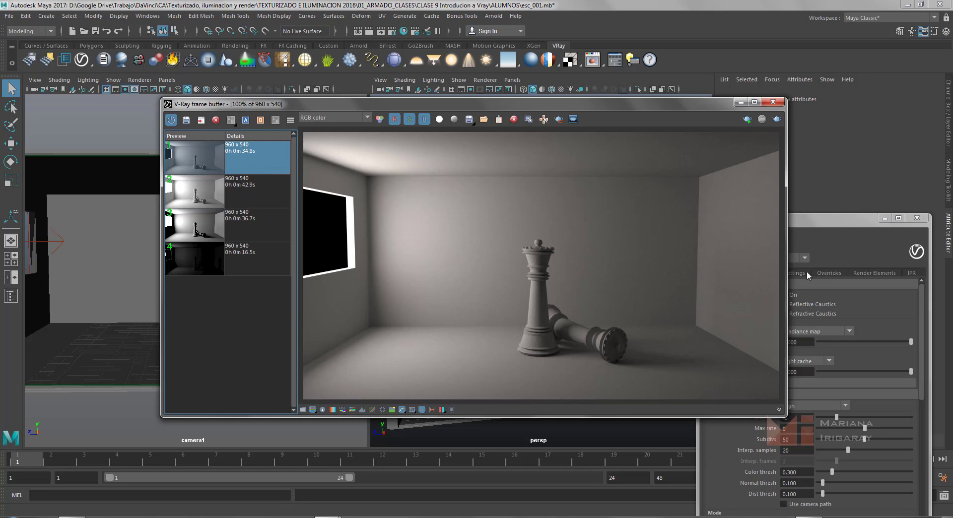
left_click_drag(829, 224, 809, 97)
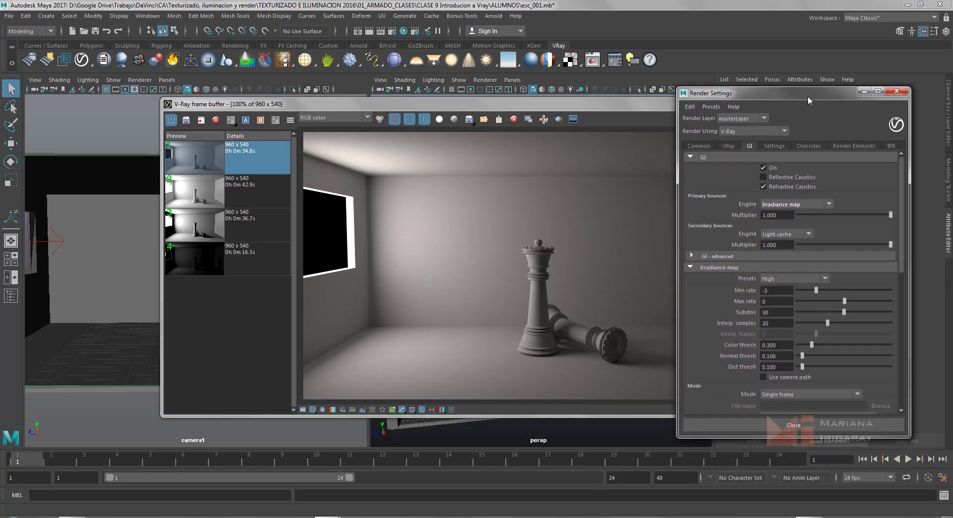
left_click(865, 92)
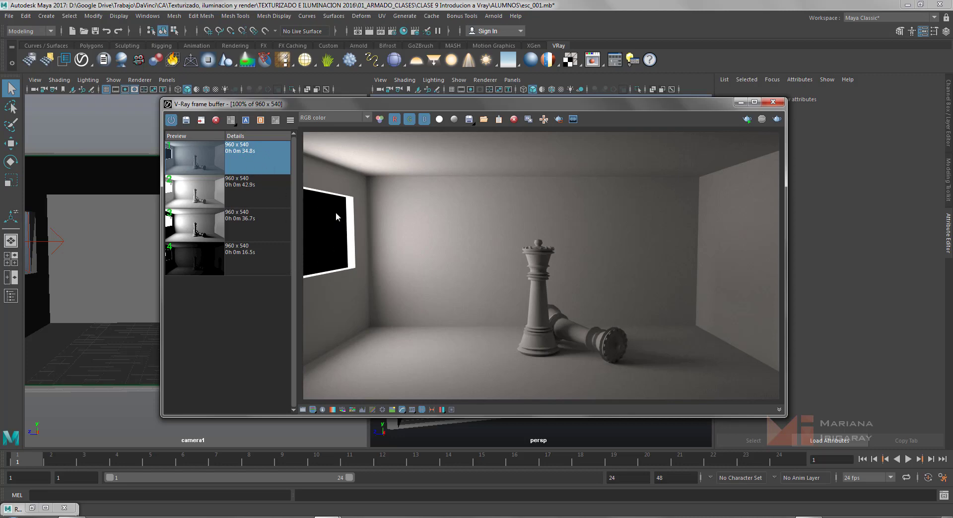
left_click(440, 119)
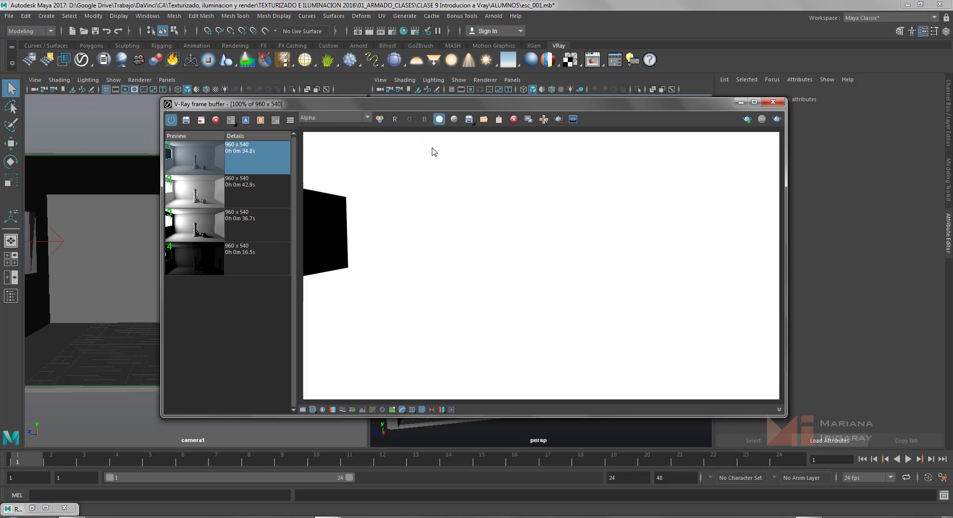
left_click(381, 120)
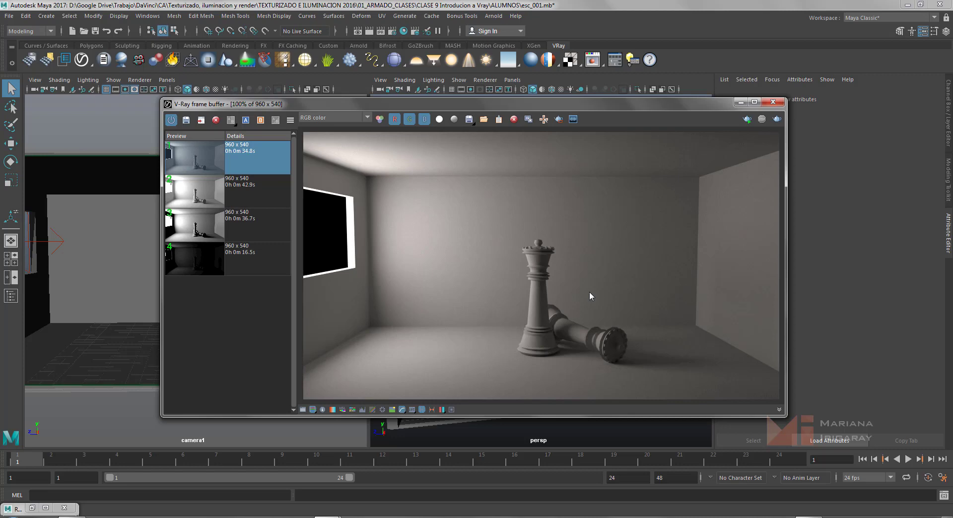
Step: Assign a new VRay Mtl material to the standing queen in the persp view
left_click_drag(644, 105, 394, 99)
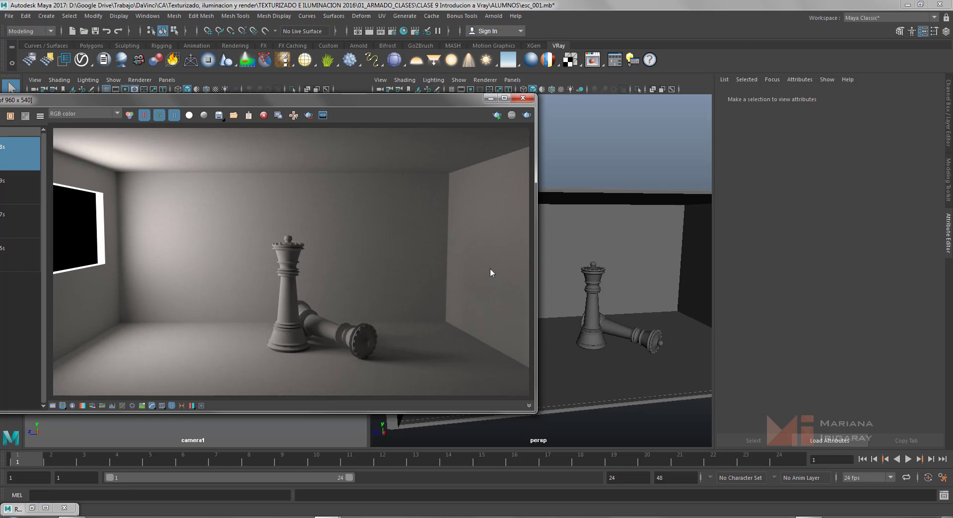
left_click(595, 292)
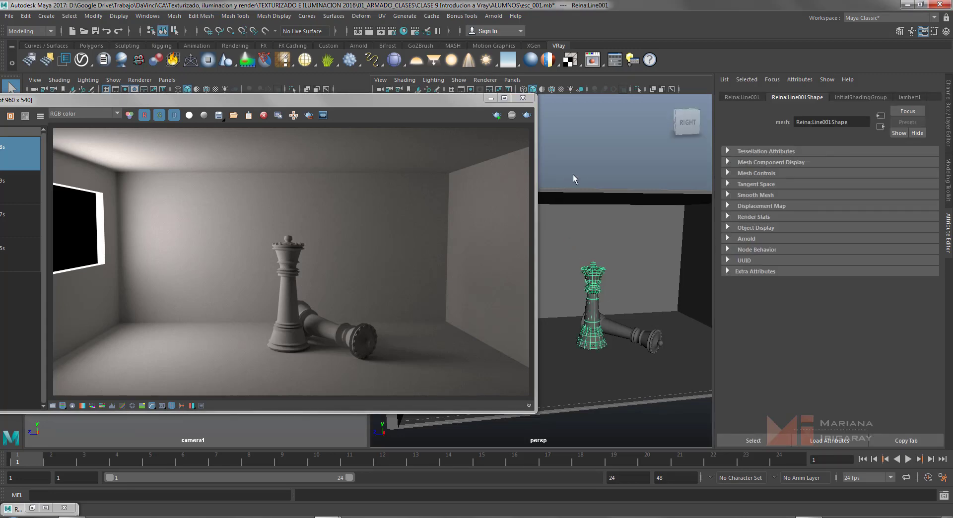
middle_click_drag(589, 175, 570, 145, "alt")
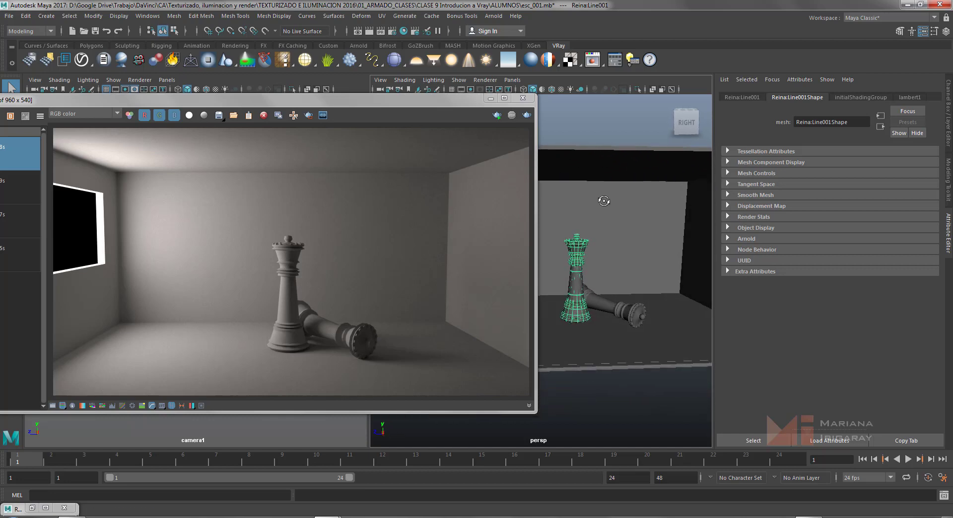
middle_click_drag(602, 201, 627, 207, "alt")
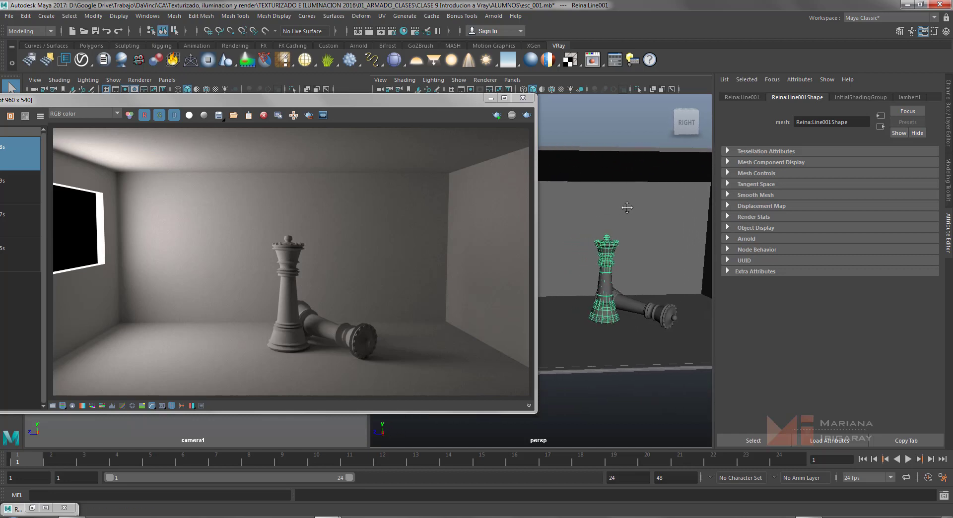
left_click(601, 125)
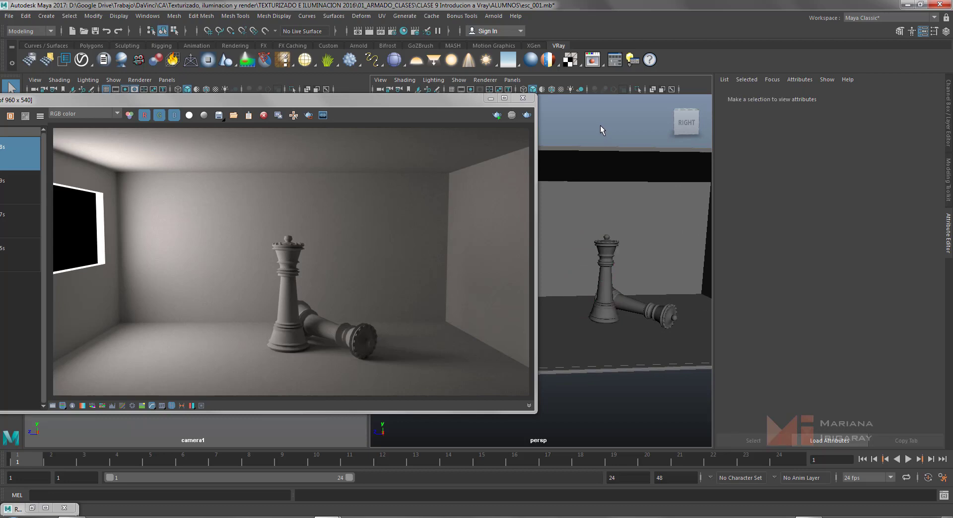
left_click(607, 271)
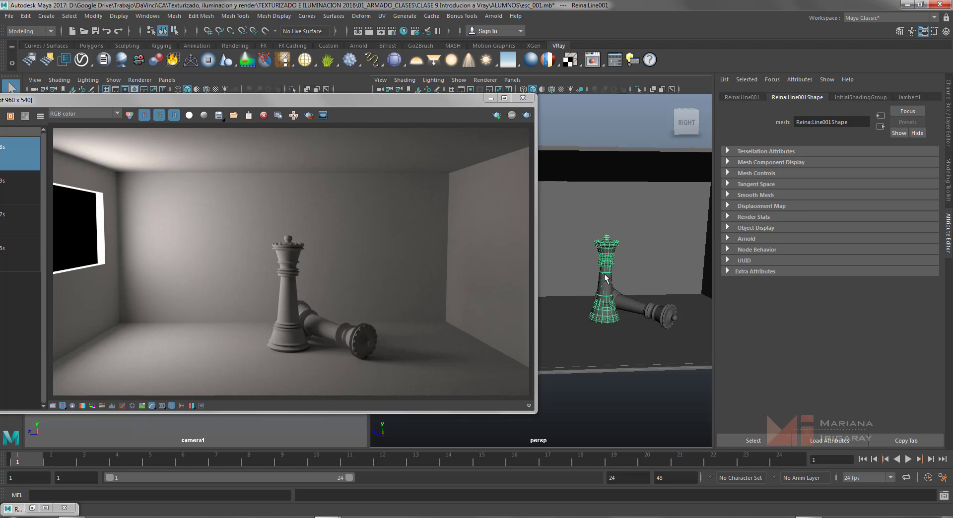
right_click(607, 279)
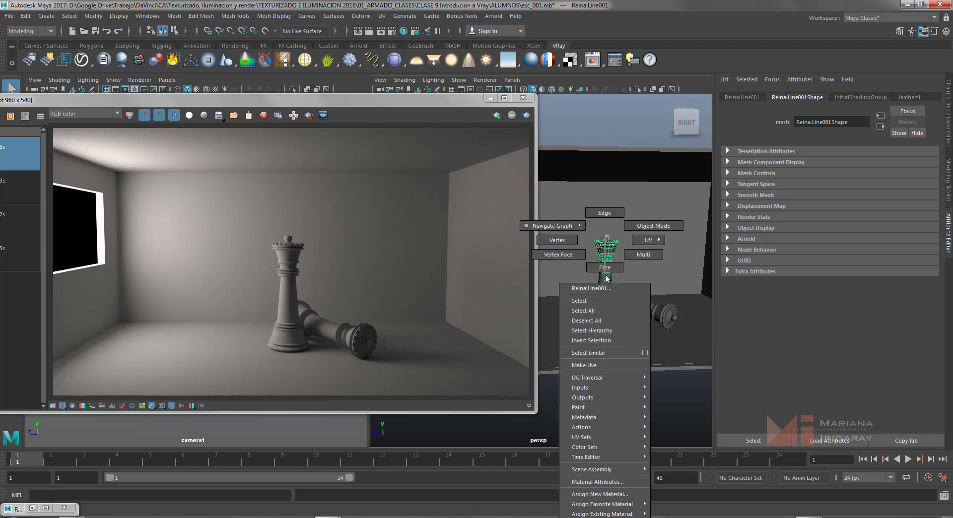
left_click(611, 495)
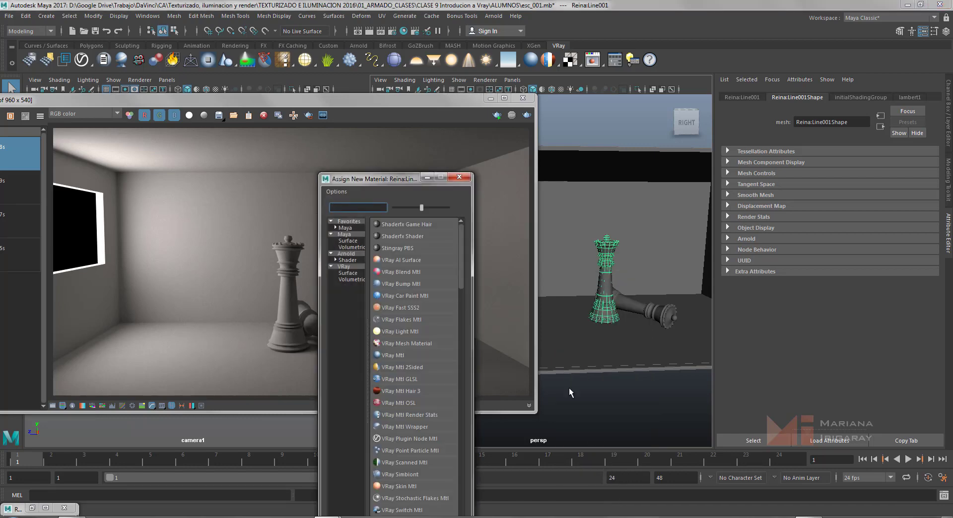
left_click_drag(392, 180, 445, 76)
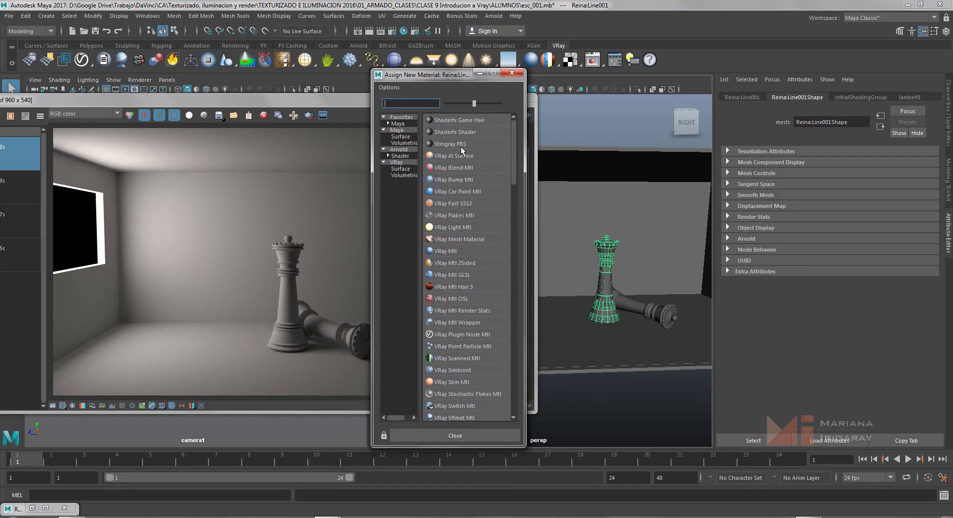
left_click(447, 250)
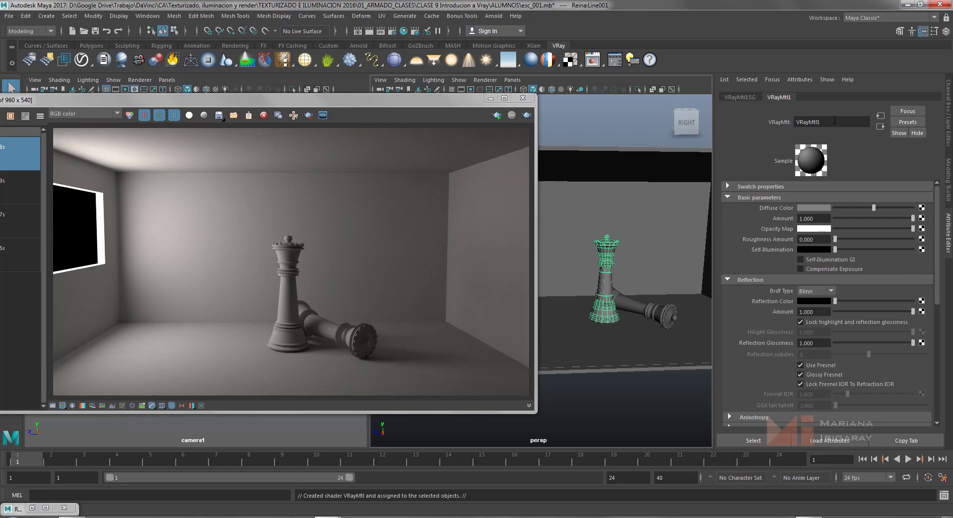
Step: Rename the standing queen's material as Cromo, and make it a full mirror with a white reflection color and Use Fresnel disabled
left_click_drag(827, 123, 726, 119)
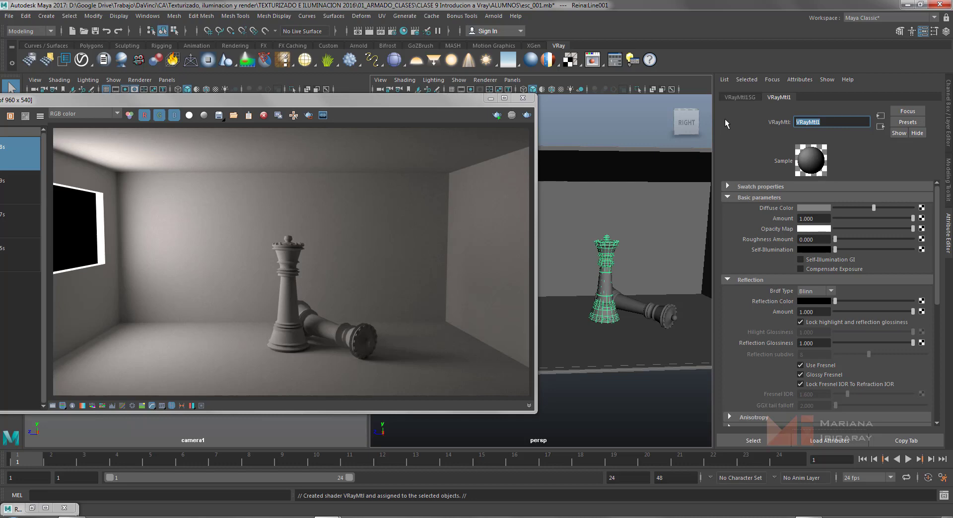
type("Cromo")
key("Return")
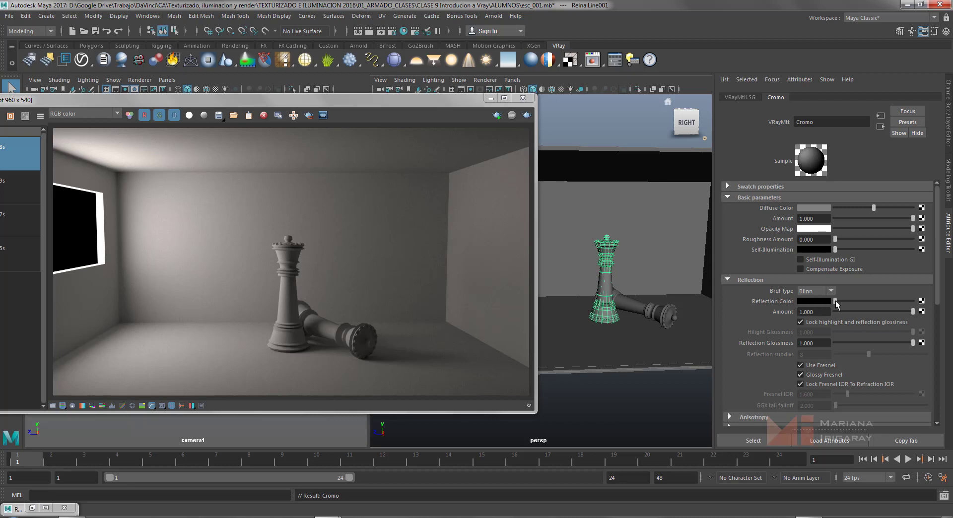
left_click_drag(836, 301, 942, 304)
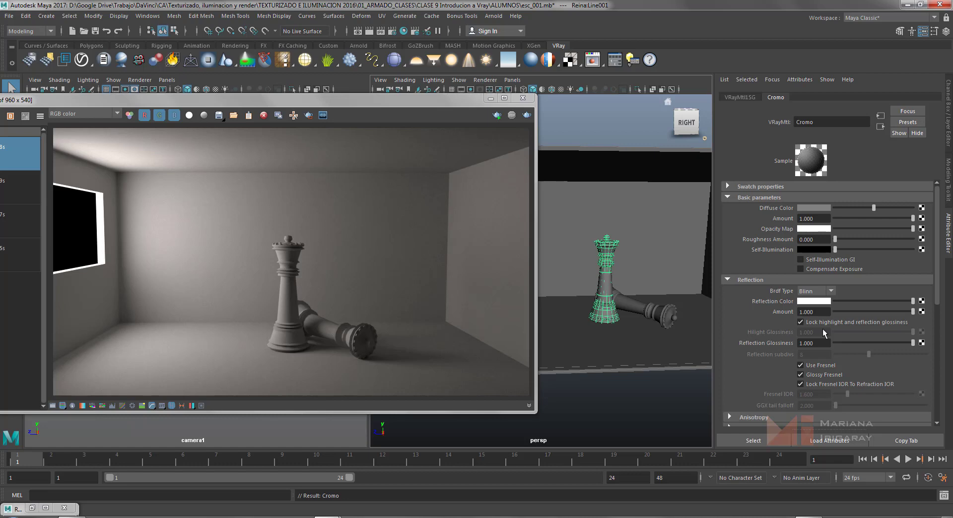
left_click(801, 366)
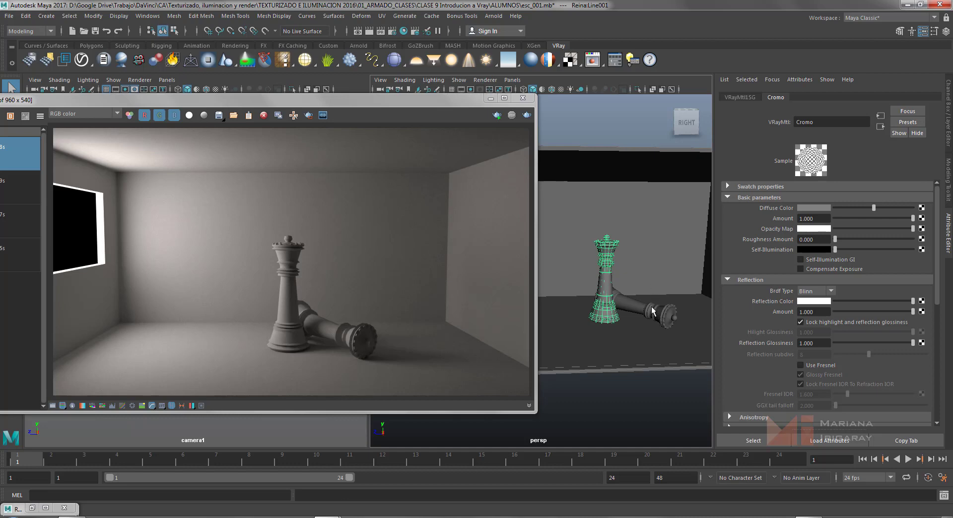
Step: Assign a new VRay Mtl material to the queen lying on the floor
left_click(653, 311)
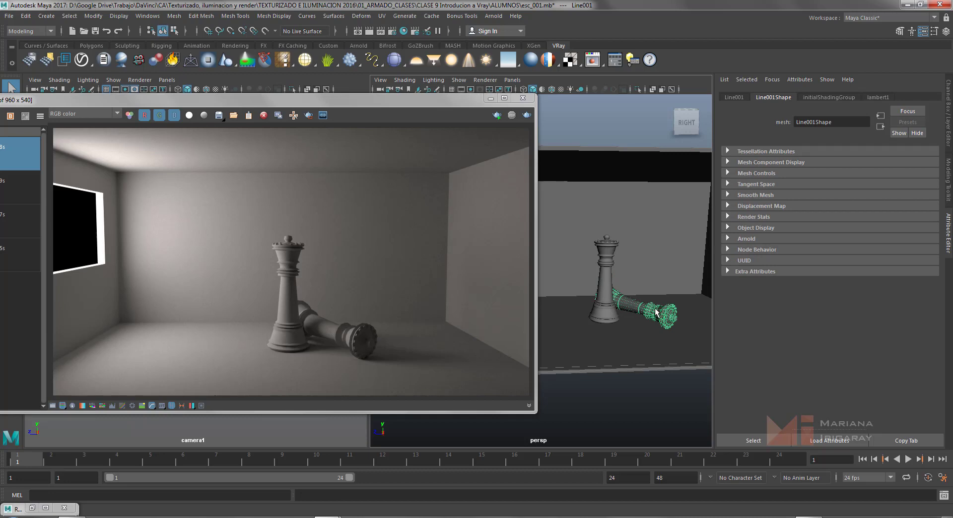
right_click(649, 313)
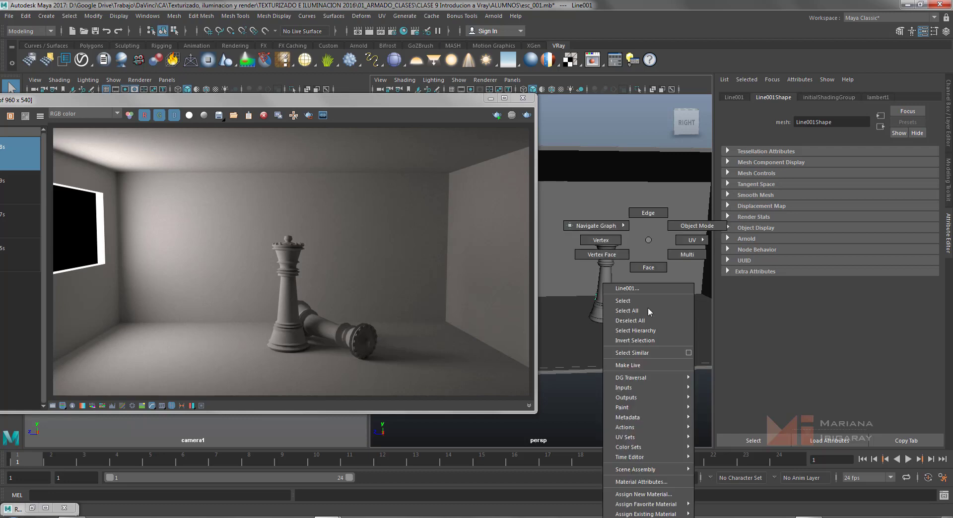
left_click(658, 496)
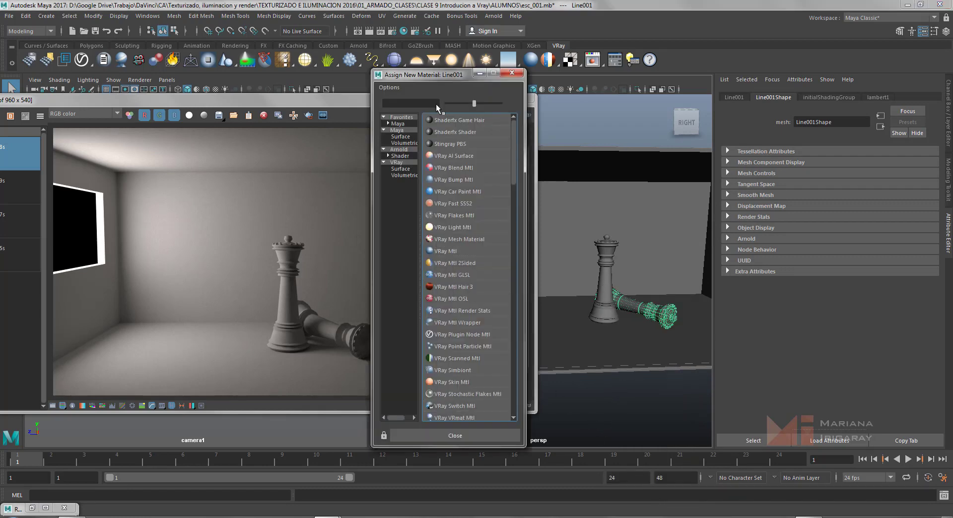
left_click(450, 252)
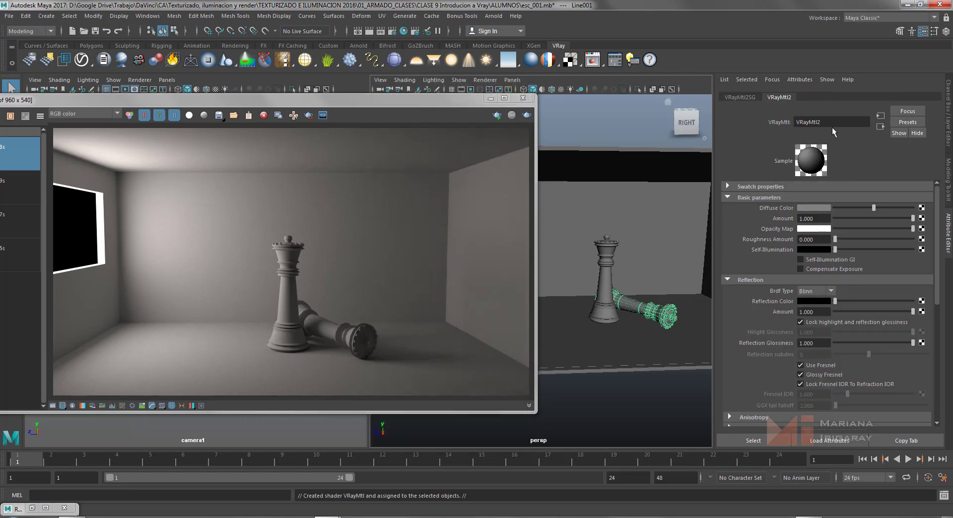
Step: Rename the lying queen's material as vidrio, and give it a light grey reflection color with Use Fresnel disabled
left_click_drag(831, 123, 771, 134)
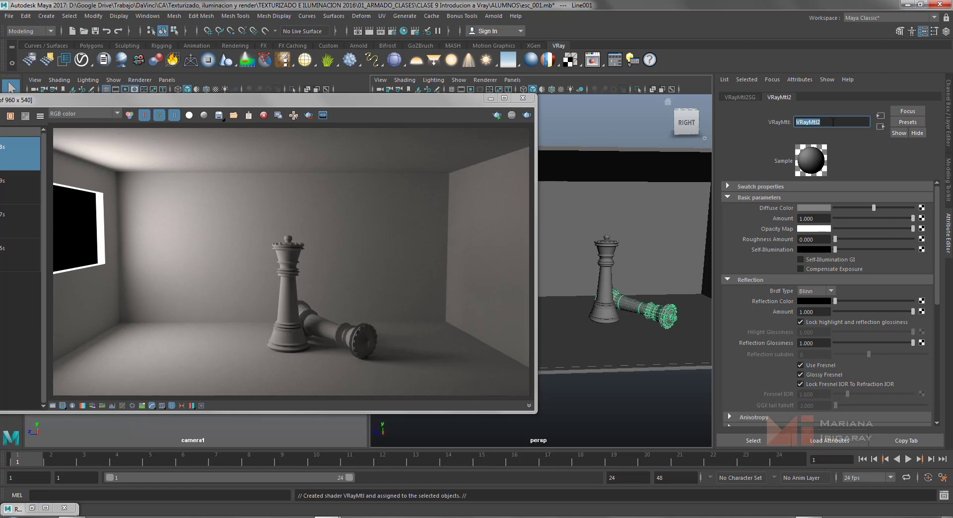
type("vidrio")
key("Return")
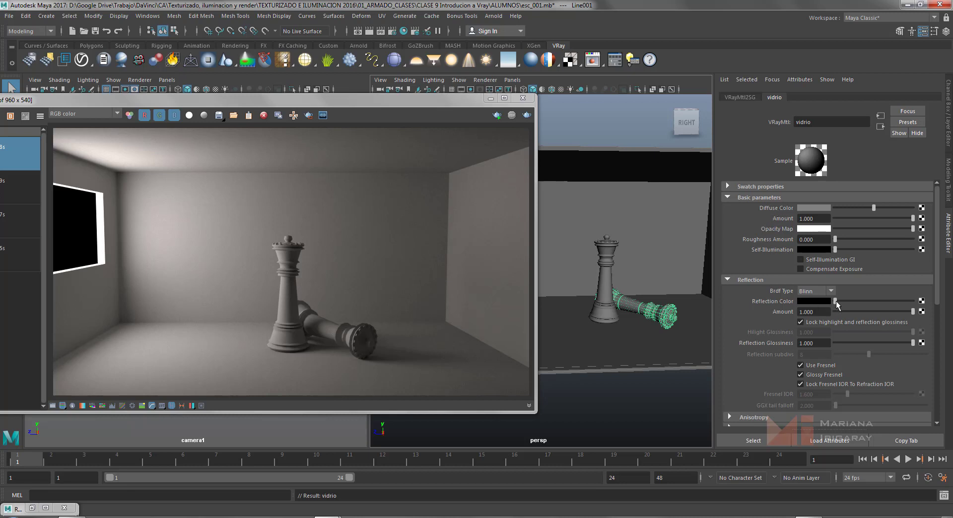
left_click_drag(836, 301, 886, 302)
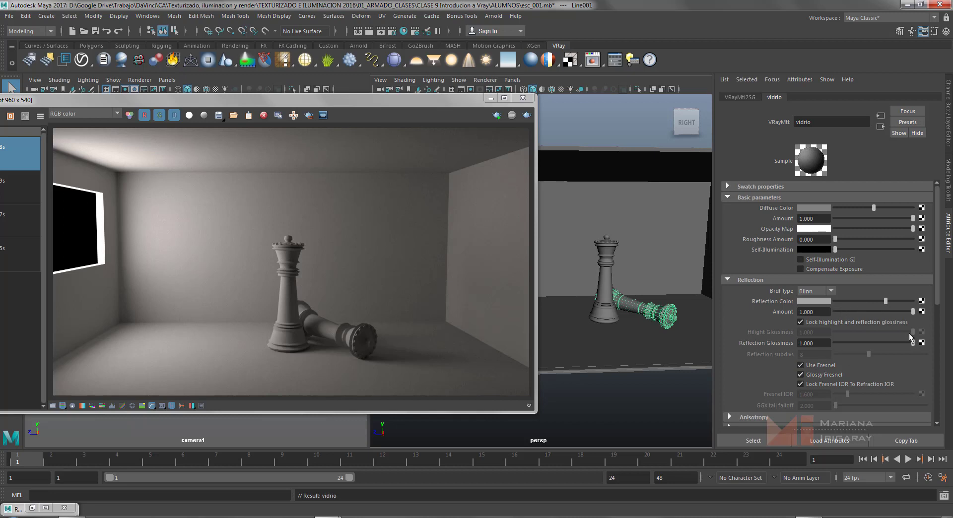
left_click(801, 366)
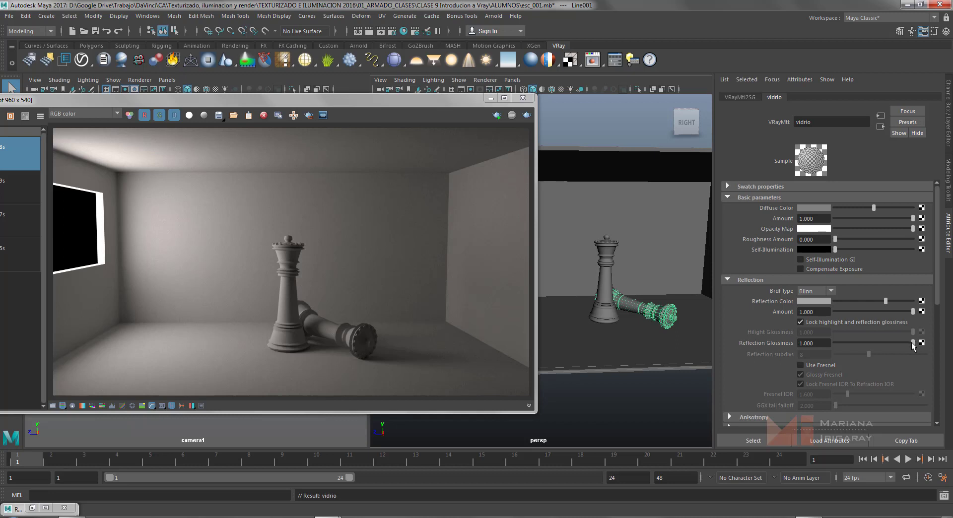
Step: Try lowering the vidrio material's reflection glossiness to 0.471, and return it to 1
left_click(819, 343)
left_click_drag(912, 344, 871, 349)
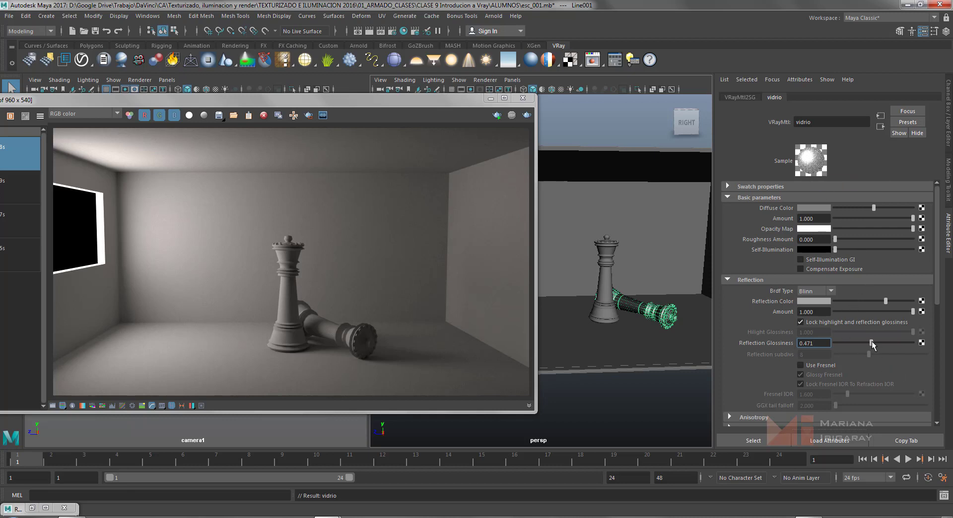
left_click_drag(872, 343, 917, 343)
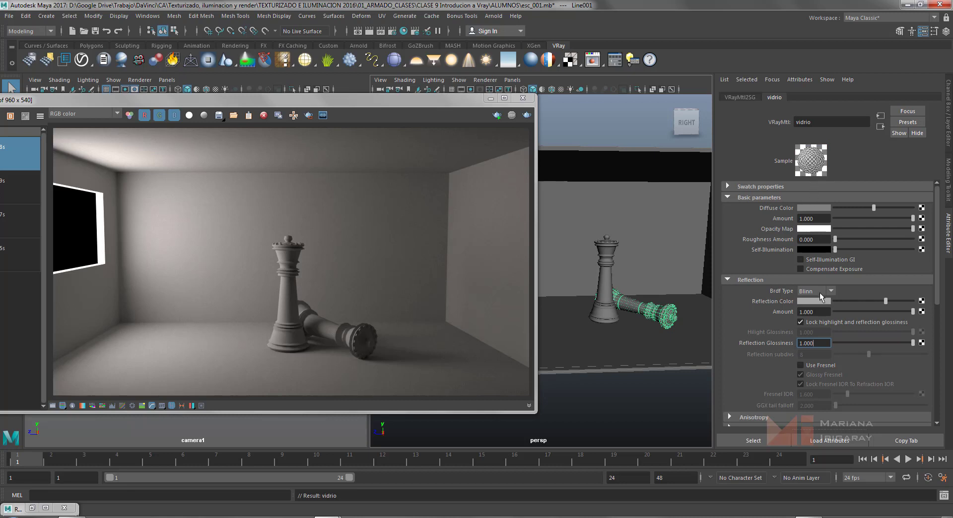
Step: Set the vidrio material's reflection glossiness to 0.85
left_click_drag(817, 346, 767, 345)
type("0.85")
key("Return")
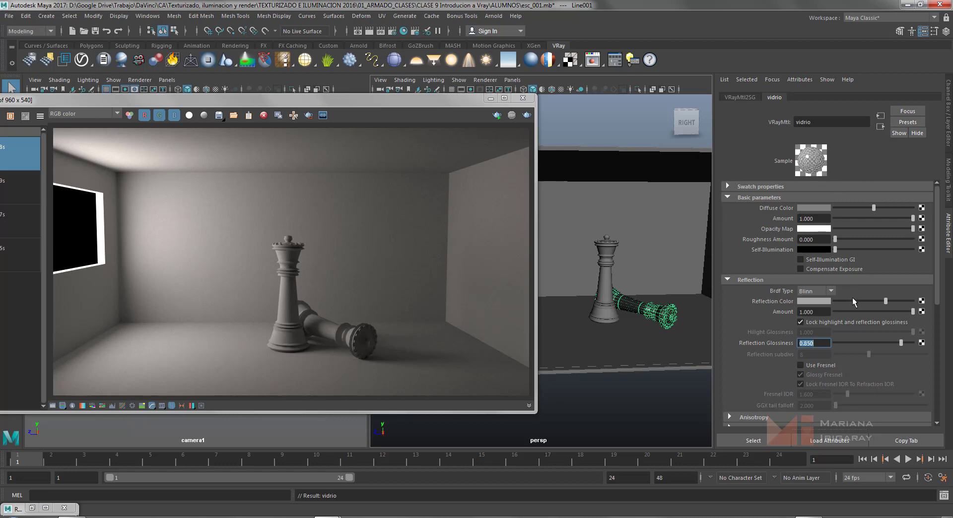
Step: Make the vidrio material refractive with a white refraction color and a refraction IOR of 1.55
scroll(853, 296, "down", 3)
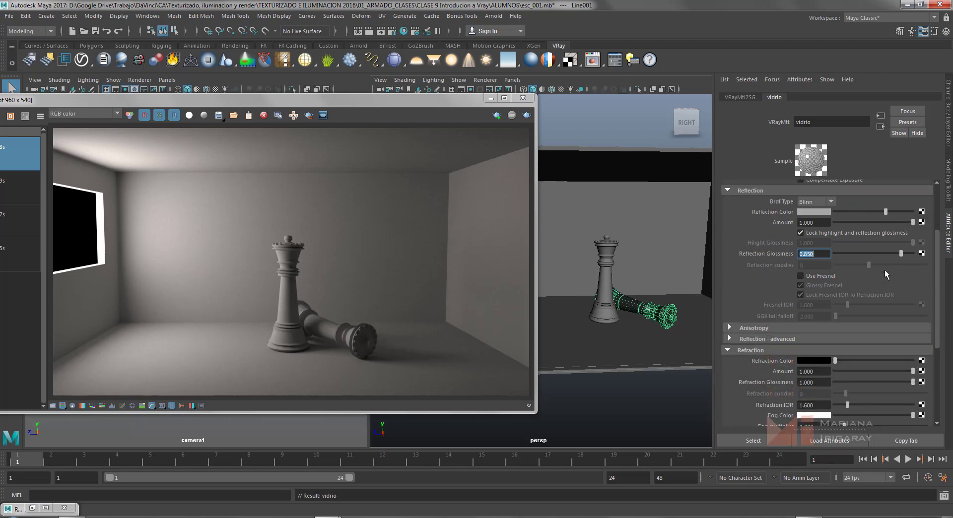
scroll(885, 274, "down", 1)
scroll(885, 273, "down", 1)
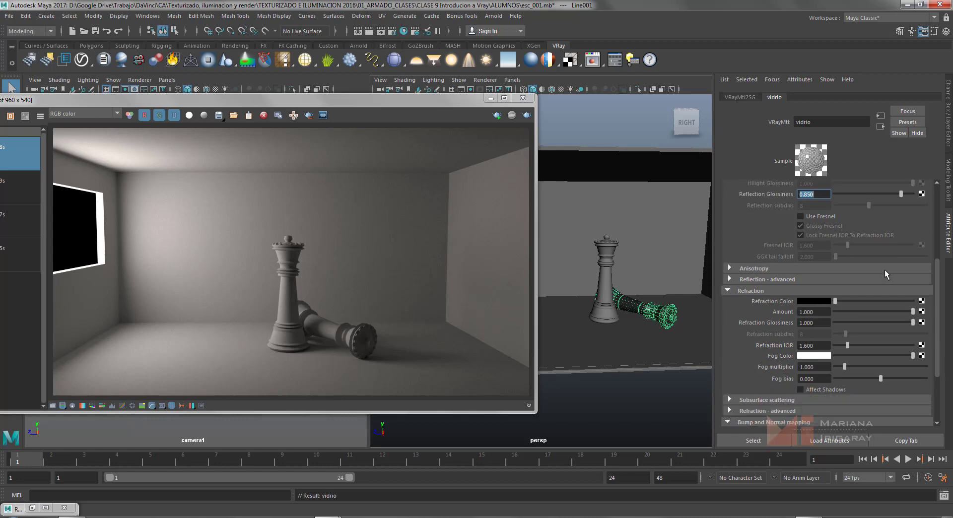
scroll(885, 269, "down", 1)
scroll(885, 270, "down", 1)
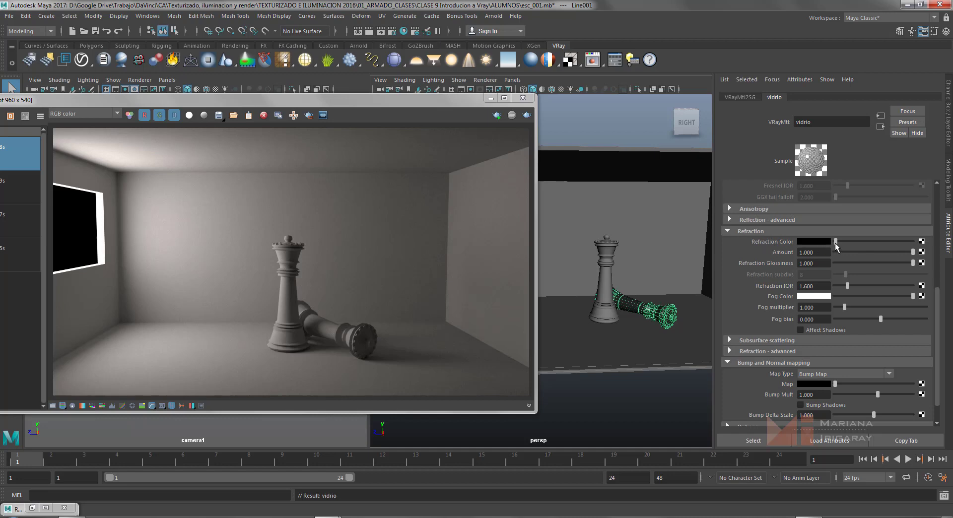
left_click_drag(836, 243, 930, 245)
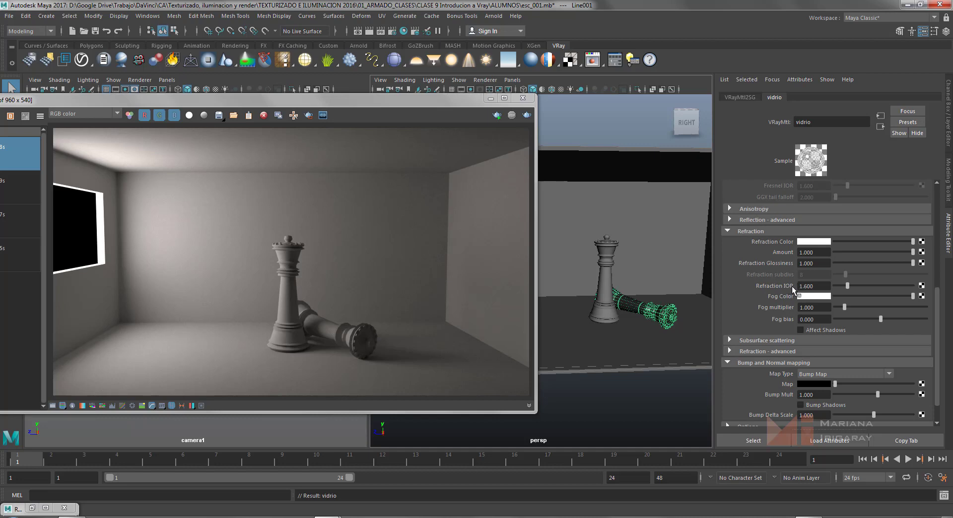
left_click(822, 286)
type("1.55")
key("Return")
Step: Clear the selection, render camera1 with the Cromo and vidrio materials, and select the newest render in the history
left_click(600, 115)
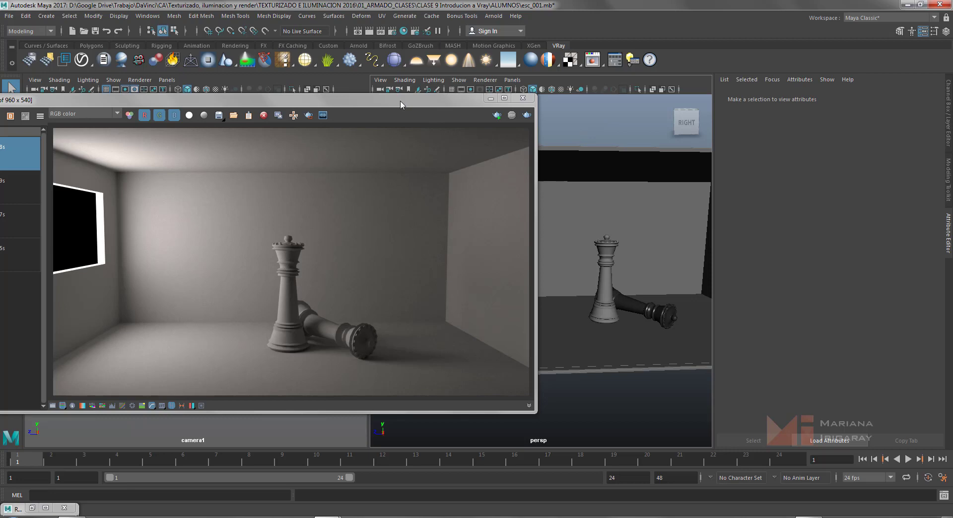
left_click_drag(402, 102, 701, 146)
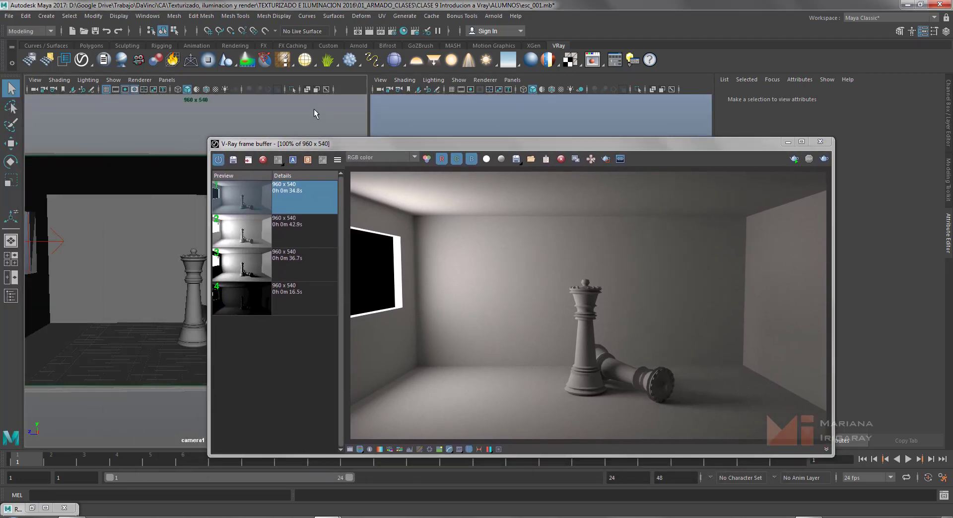
left_click(370, 31)
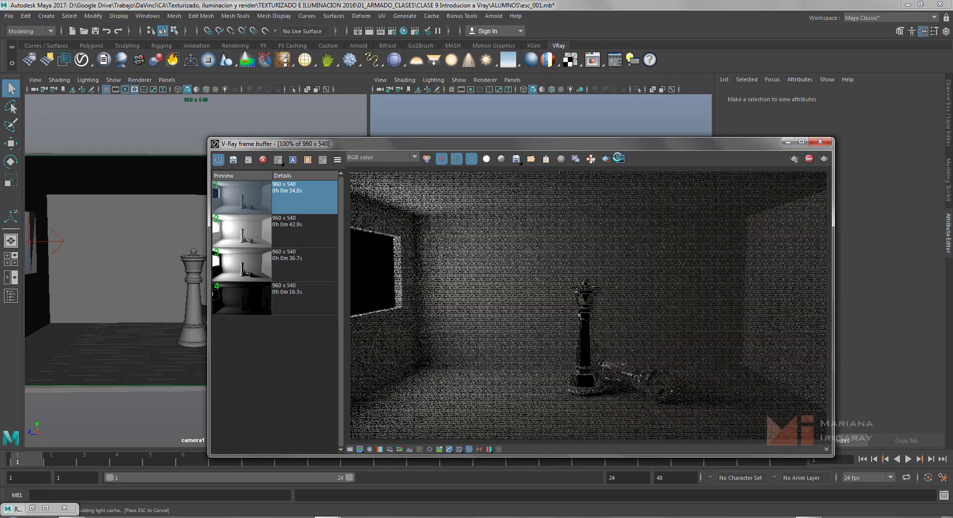
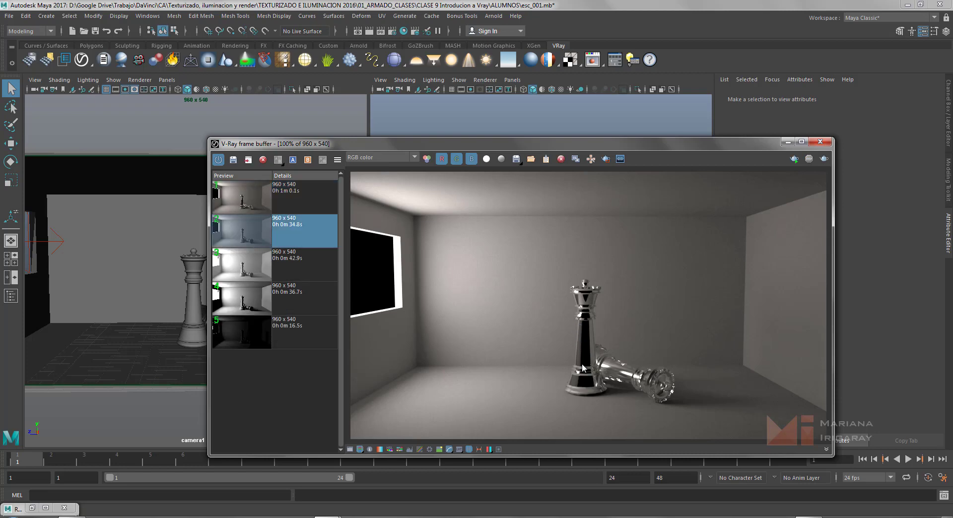
left_click(305, 189)
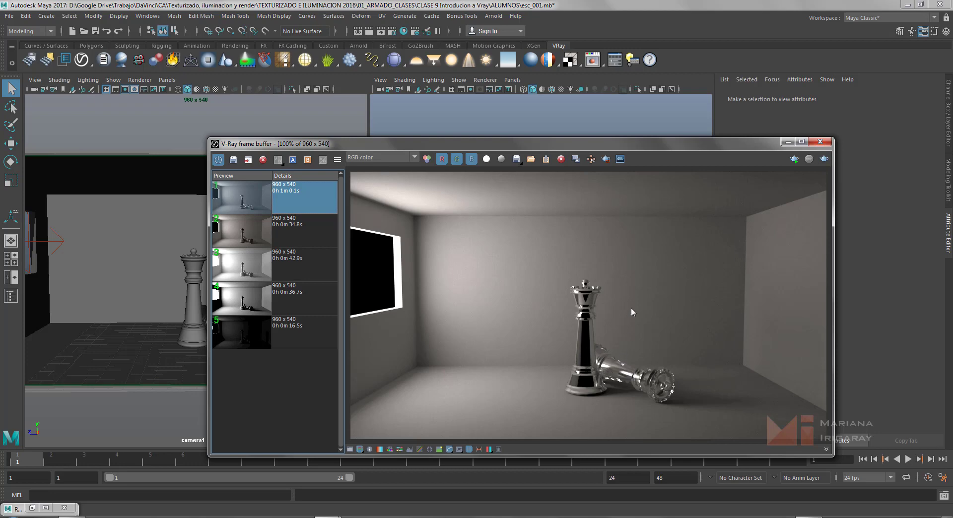
left_click_drag(606, 147, 485, 112)
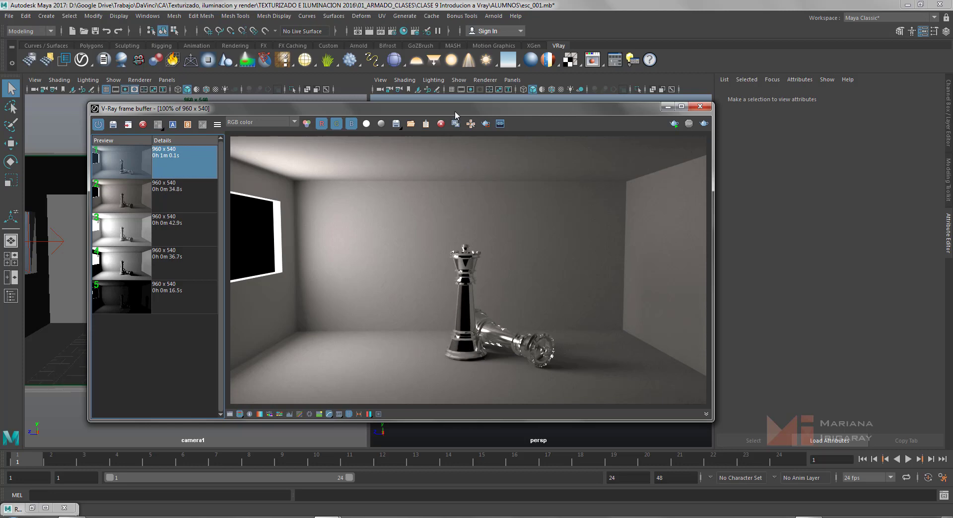
Step: Compare the queens' contours in the camera1 render with their geometry in the perspective view, examining both up close
left_click_drag(457, 113, 149, 97)
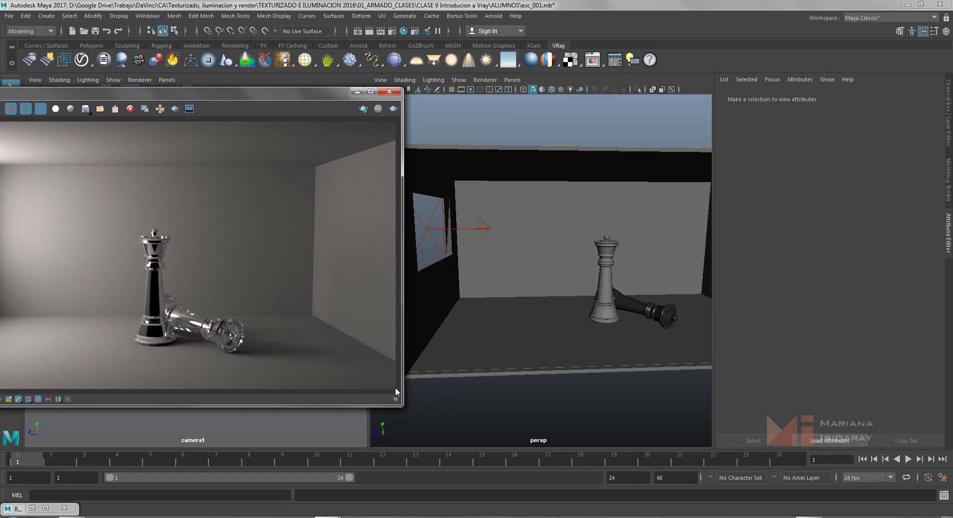
scroll(586, 389, "down", 6)
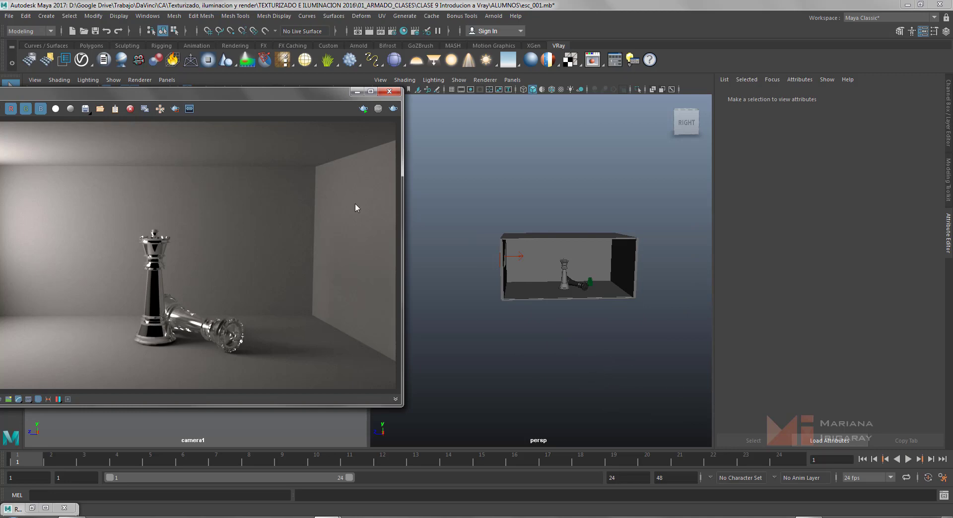
left_click_drag(246, 94, 547, 104)
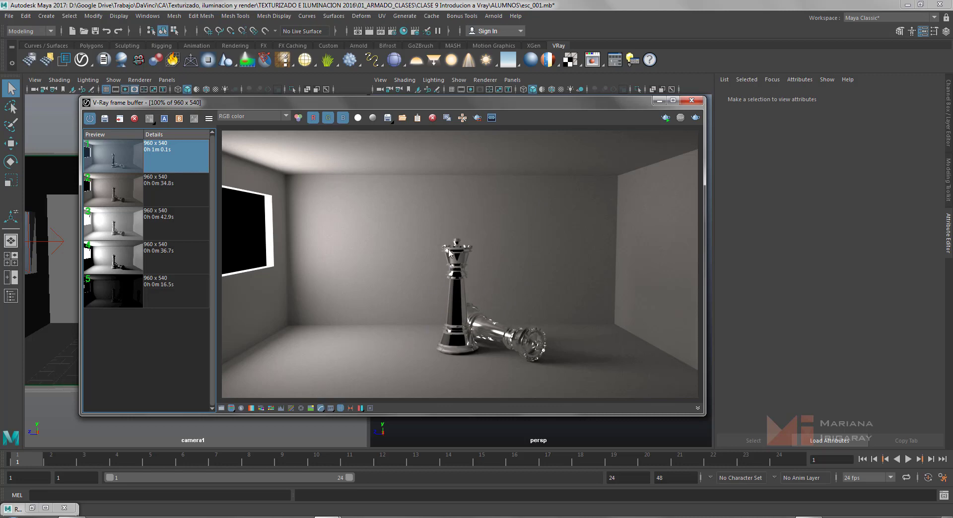
scroll(475, 325, "up", 1)
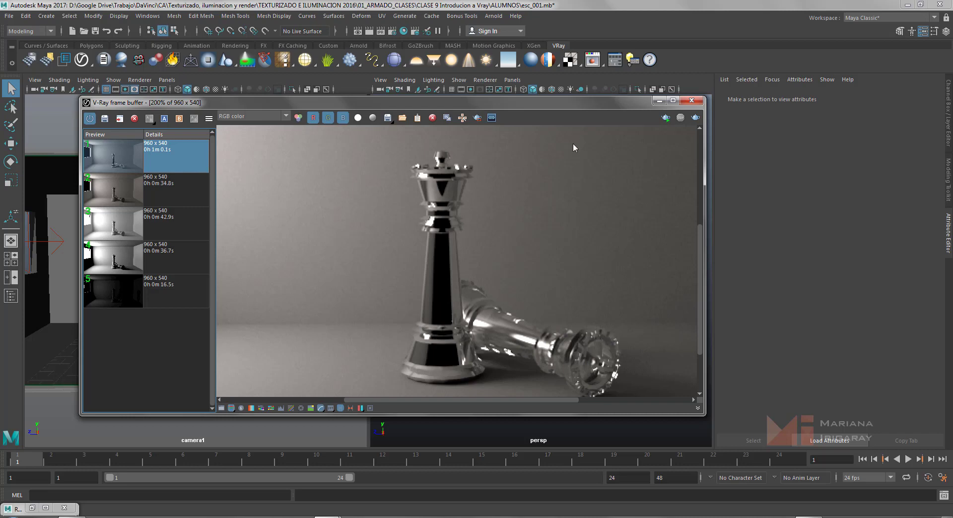
left_click_drag(577, 102, 347, 90)
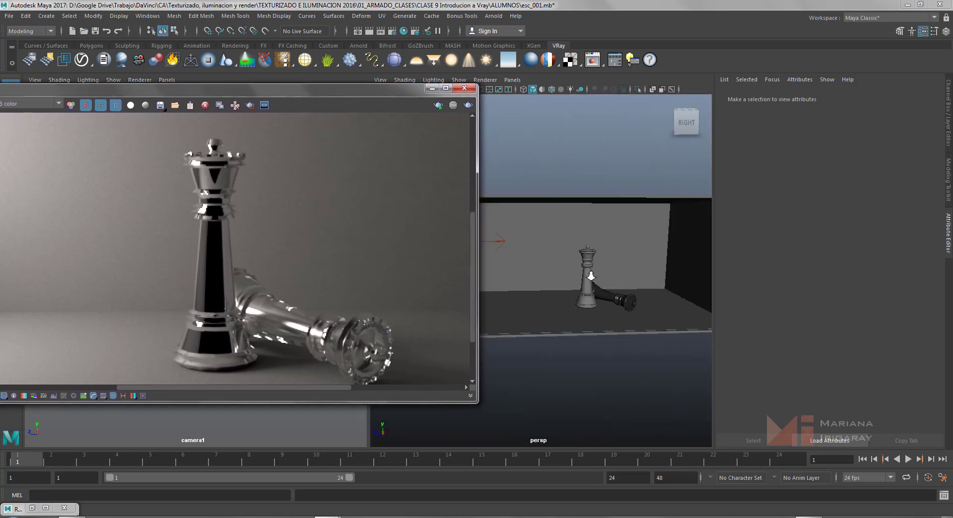
scroll(591, 276, "up", 5)
scroll(649, 265, "up", 3)
middle_click_drag(683, 269, 476, 261, "alt")
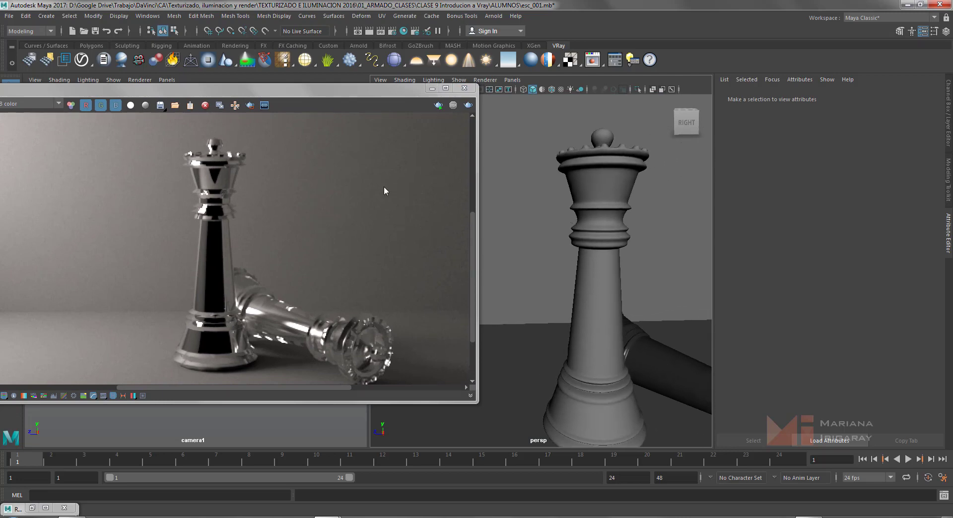
scroll(370, 213, "down", 5)
scroll(371, 215, "up", 3)
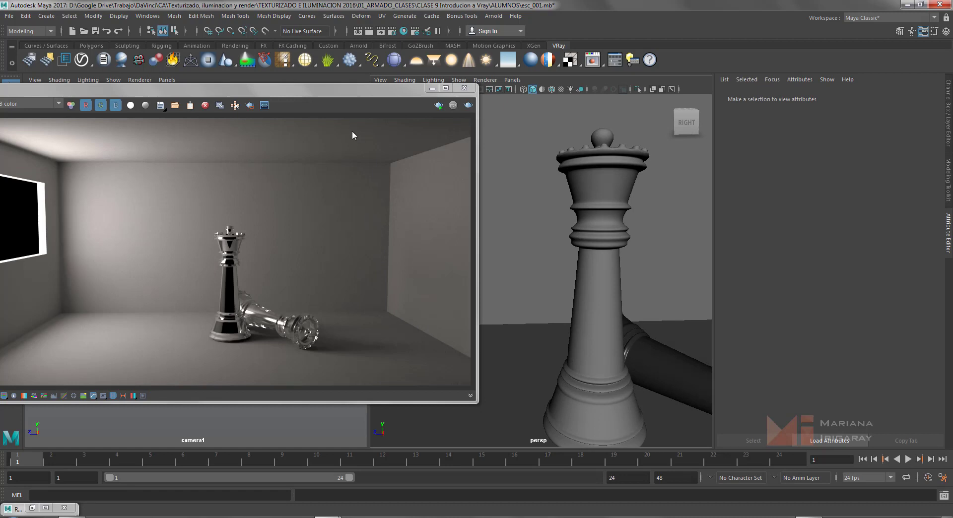
left_click_drag(333, 96, 457, 119)
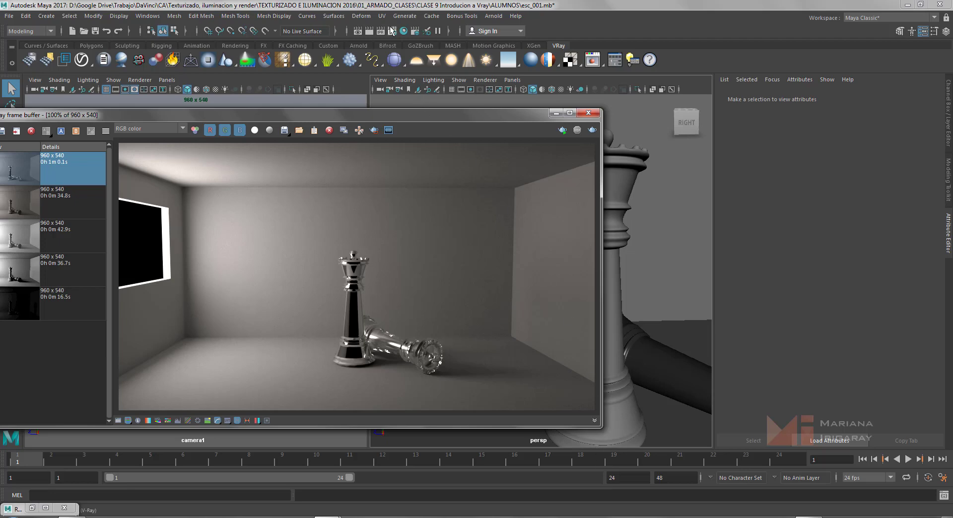
Step: Display the standing queen without smoothing, and return it to the smooth mesh preview
left_click(625, 191)
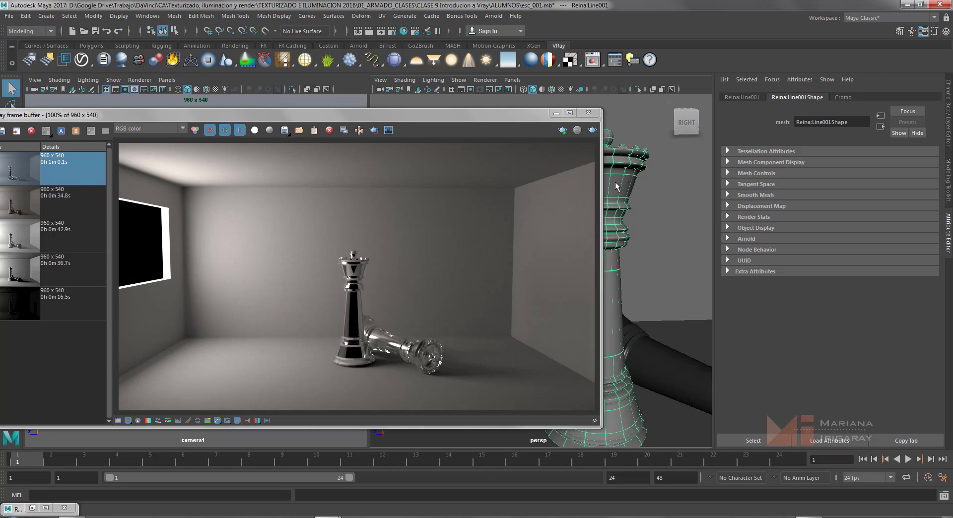
key("1")
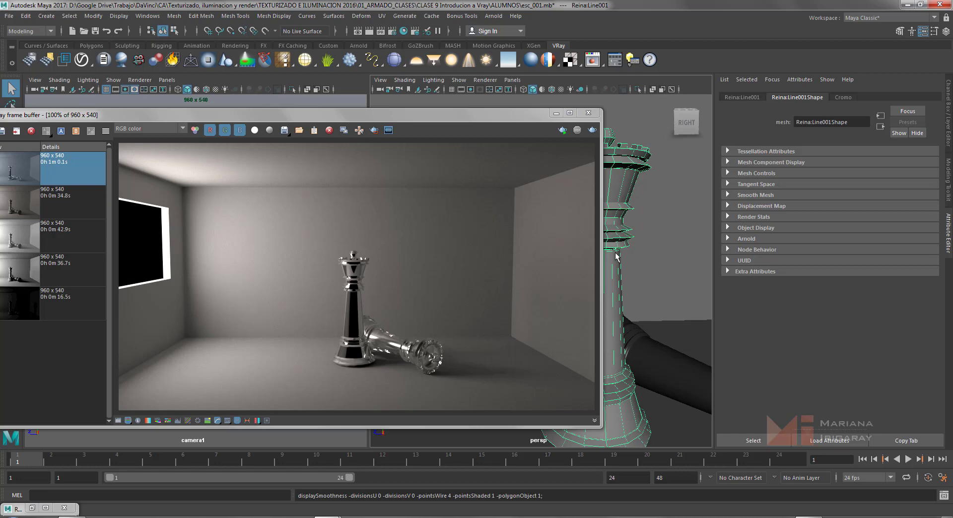
key("3")
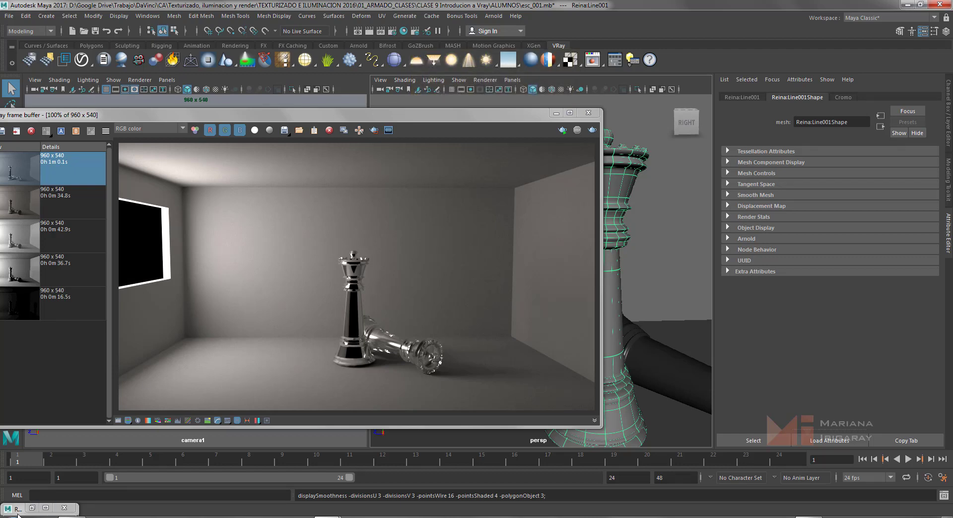
Step: Enable viewport subdivision in the geometry overrides of the V-Ray render settings, and close the settings
left_click(31, 509)
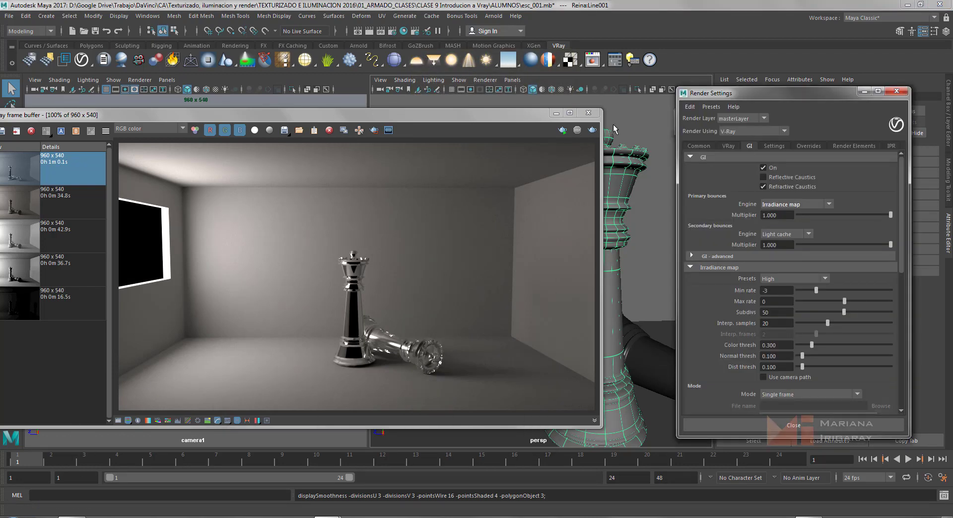
left_click(816, 149)
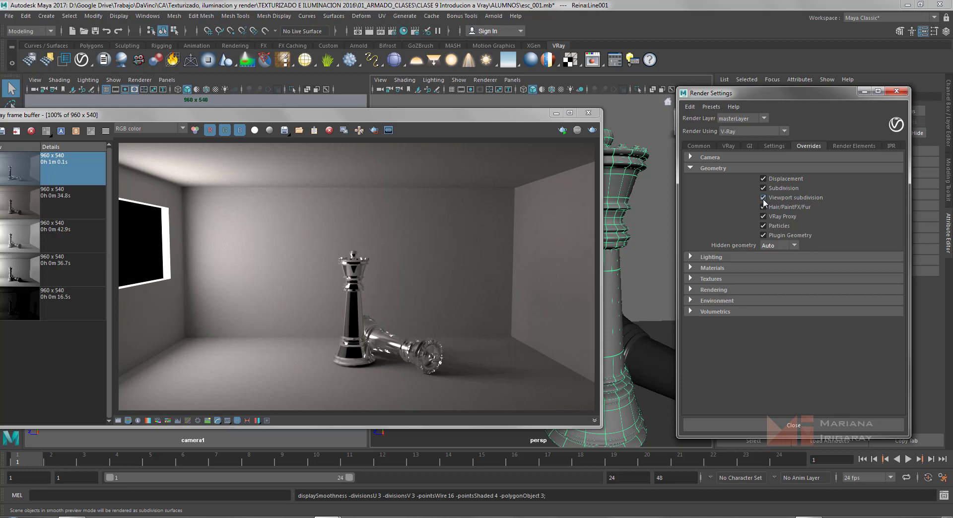
left_click(898, 92)
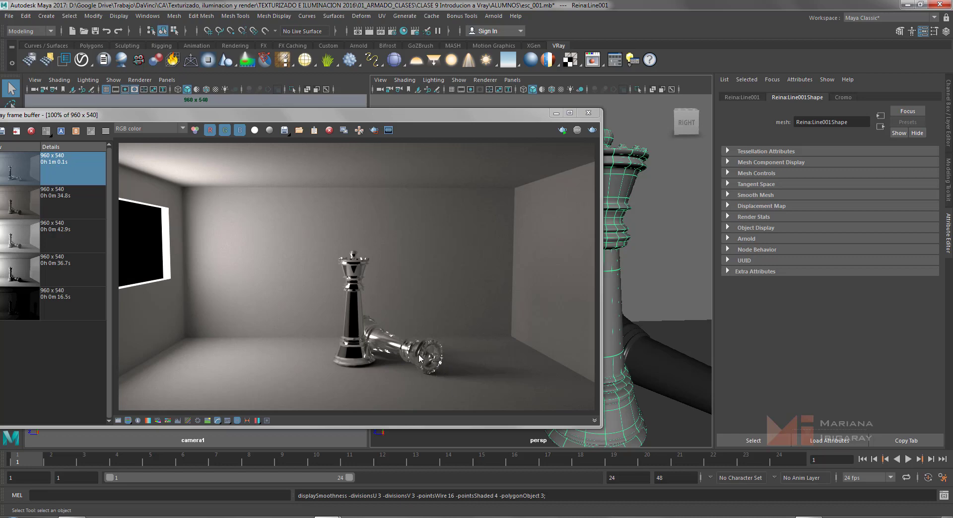
Step: Enable Affect Shadows for the fallen queen's vidrio material, and review its subsurface scattering and advanced refraction settings
left_click(666, 371)
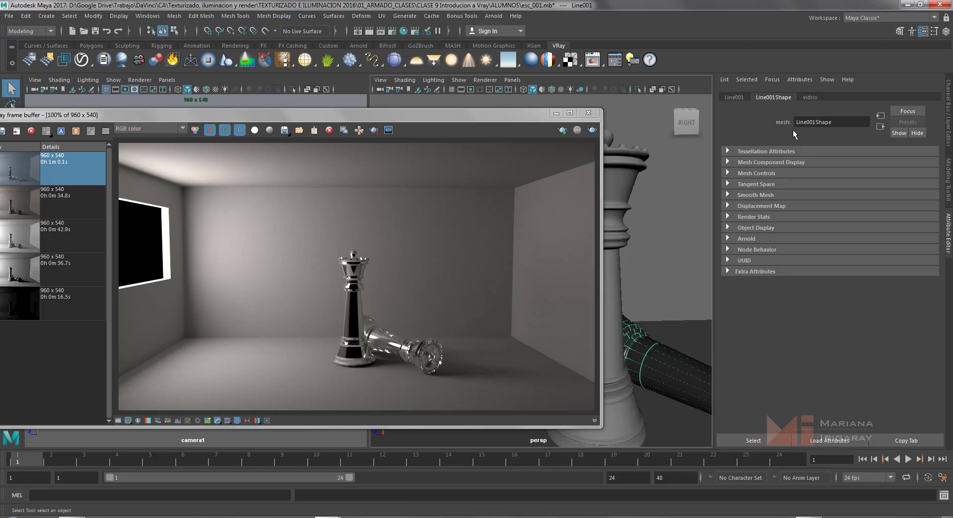
left_click(811, 97)
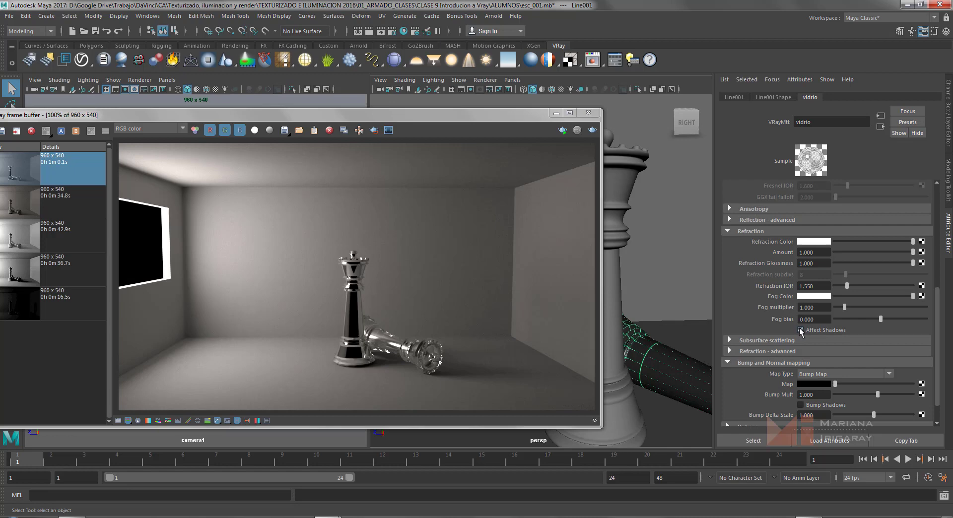
left_click(729, 341)
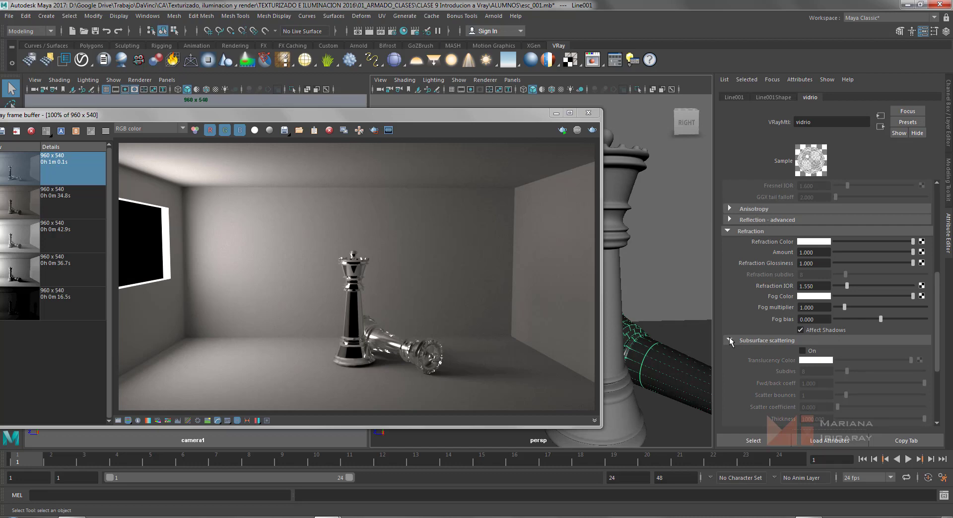
scroll(743, 330, "down", 1)
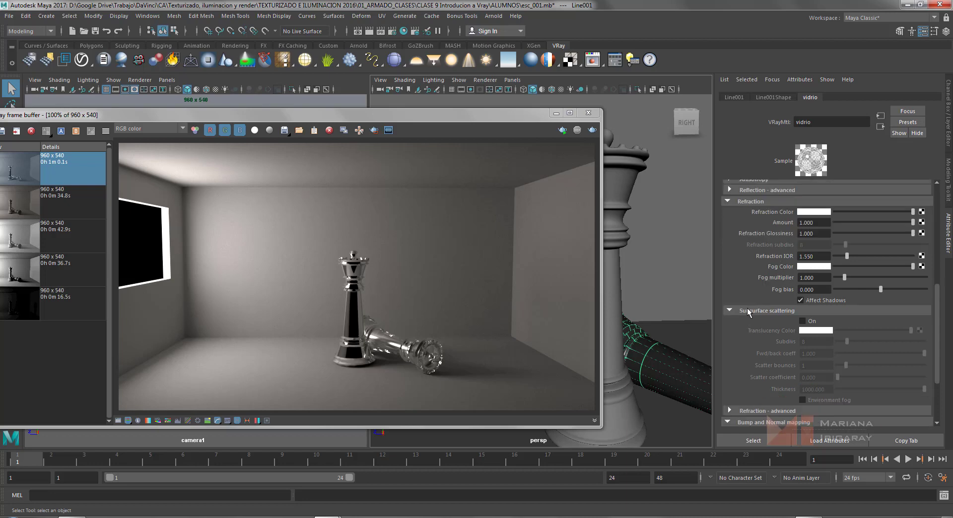
left_click(744, 412)
scroll(742, 360, "down", 3)
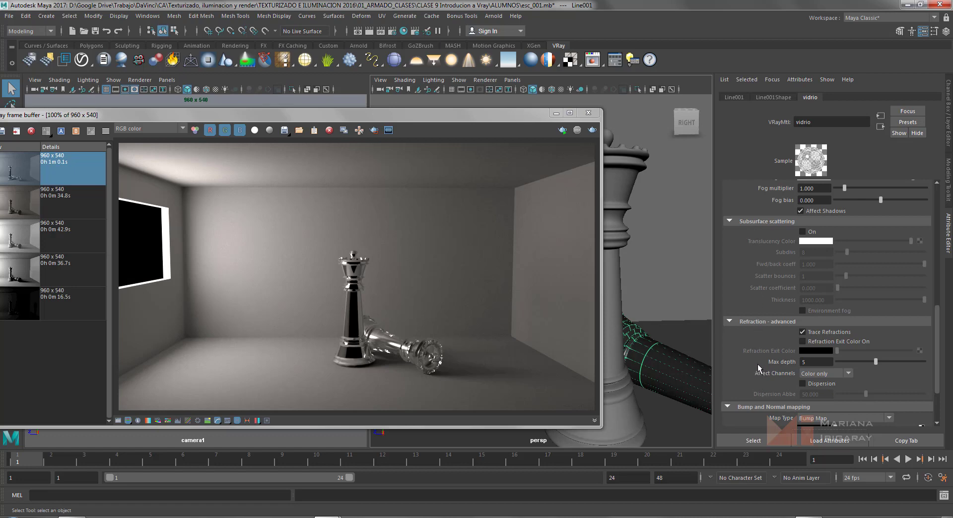
left_click(730, 322)
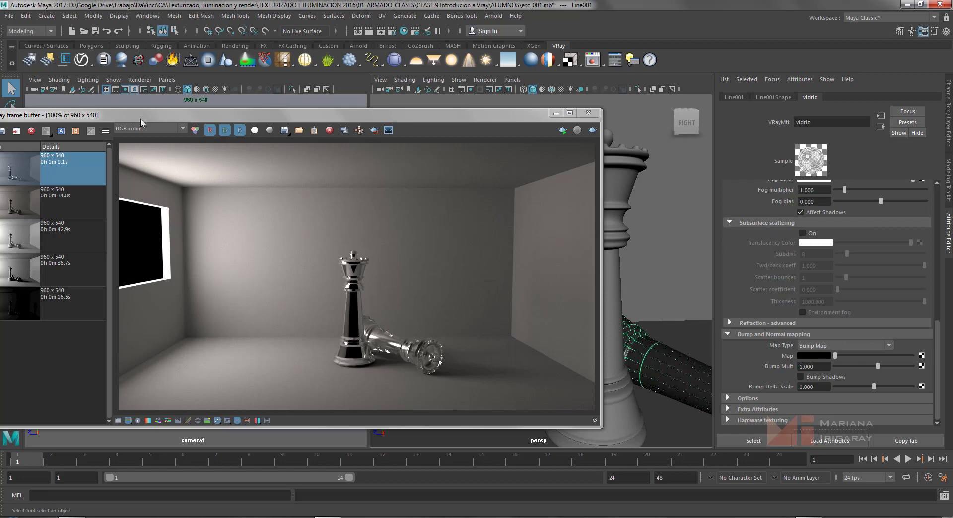
Step: Clear the selection and render camera1 with the updated subdivision and shadow settings
left_click(292, 106)
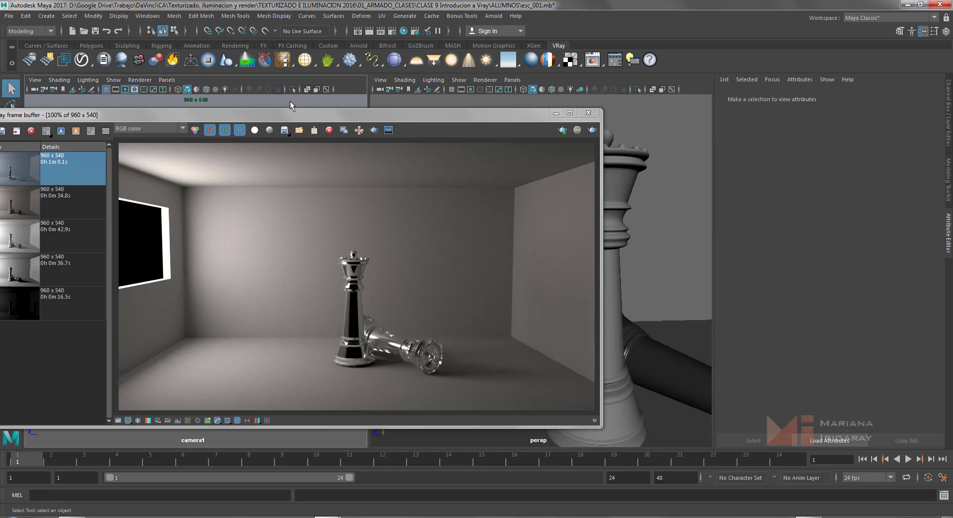
left_click(593, 130)
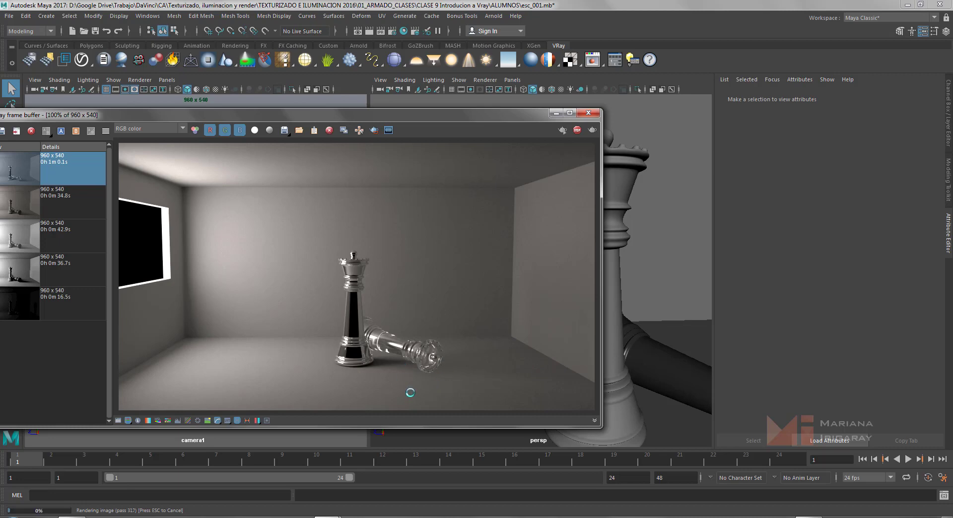
Step: Try turning on subsurface scattering for the fallen queen's vidrio material
left_click(680, 370)
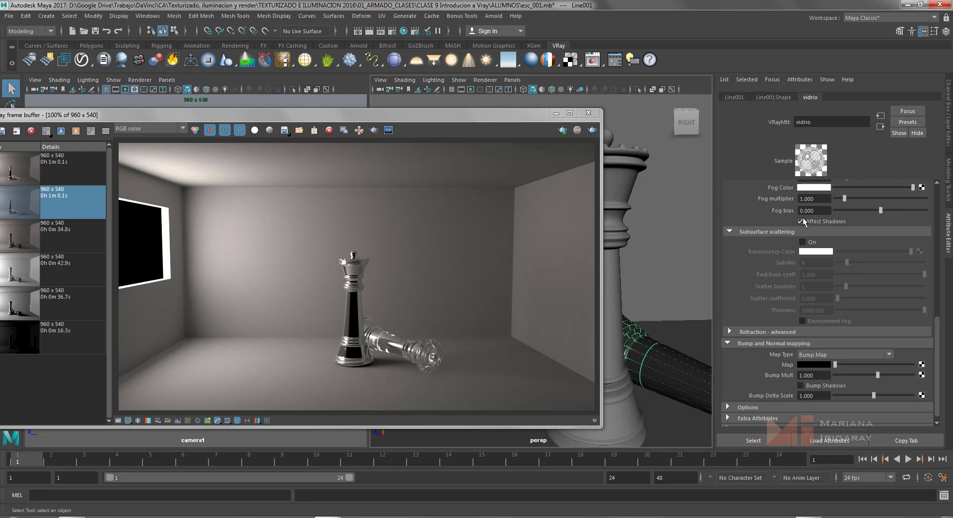
left_click(803, 243)
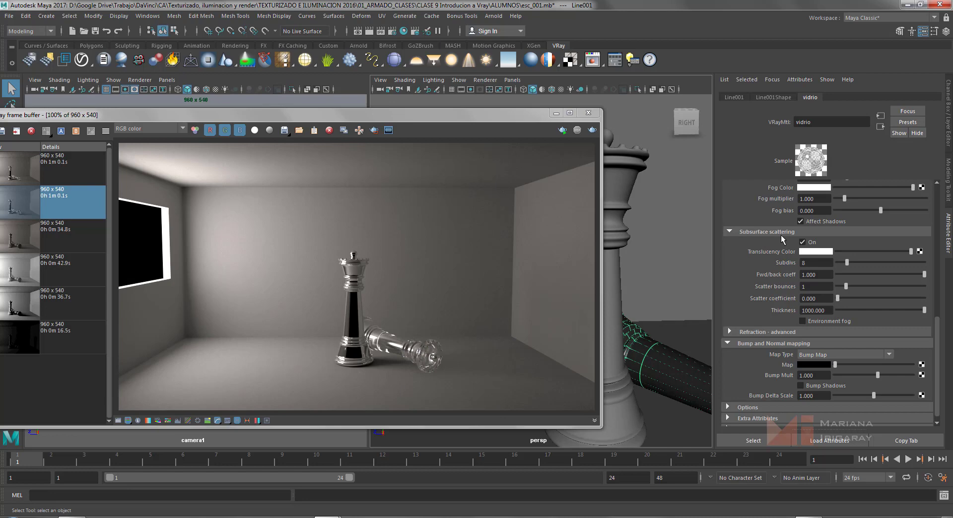
left_click(729, 232)
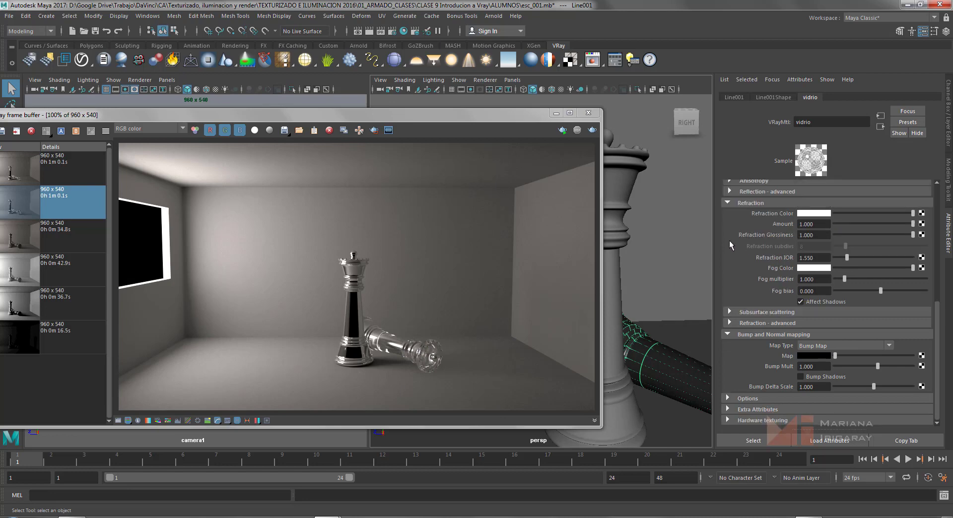
Step: Render camera1 again, and check the vidrio material's subsurface scattering settings
left_click(593, 130)
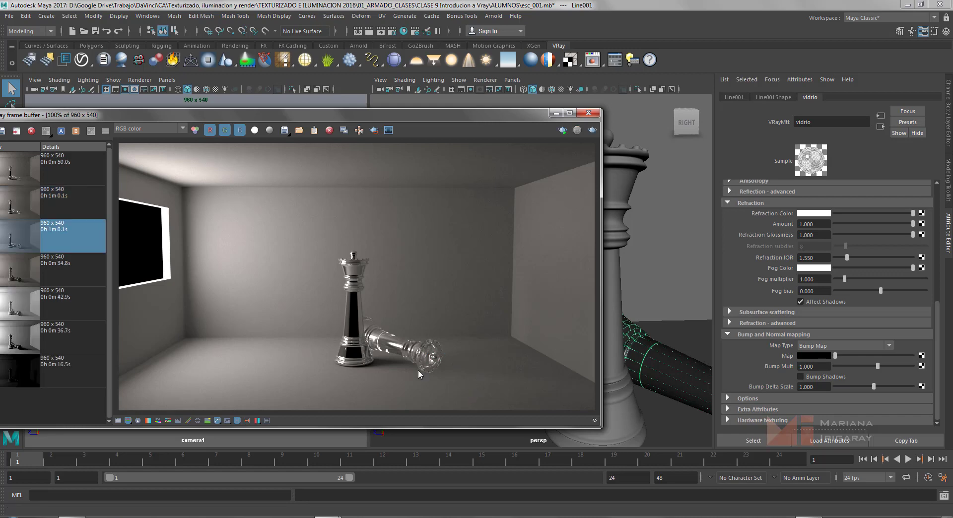
left_click(772, 313)
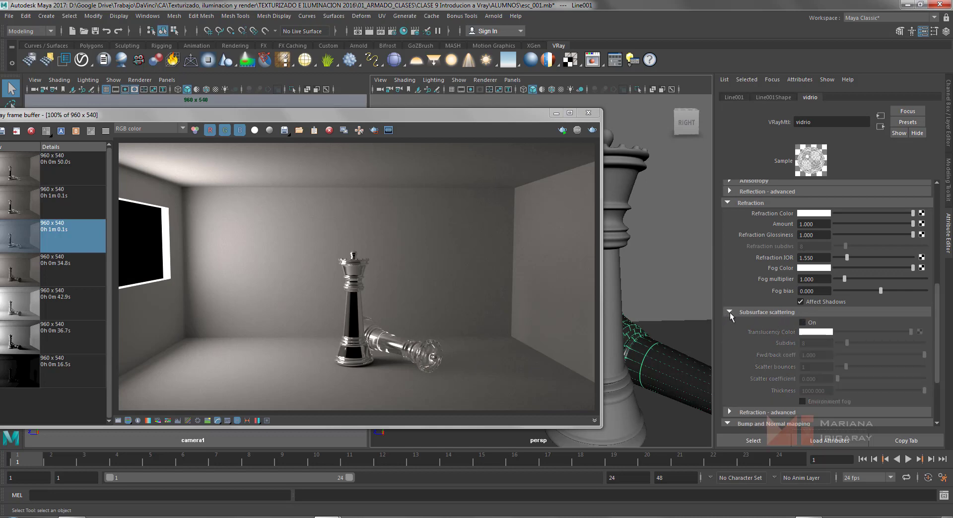
left_click(730, 312)
Step: Set the vidrio material's refraction amount to 0.75
left_click(820, 224)
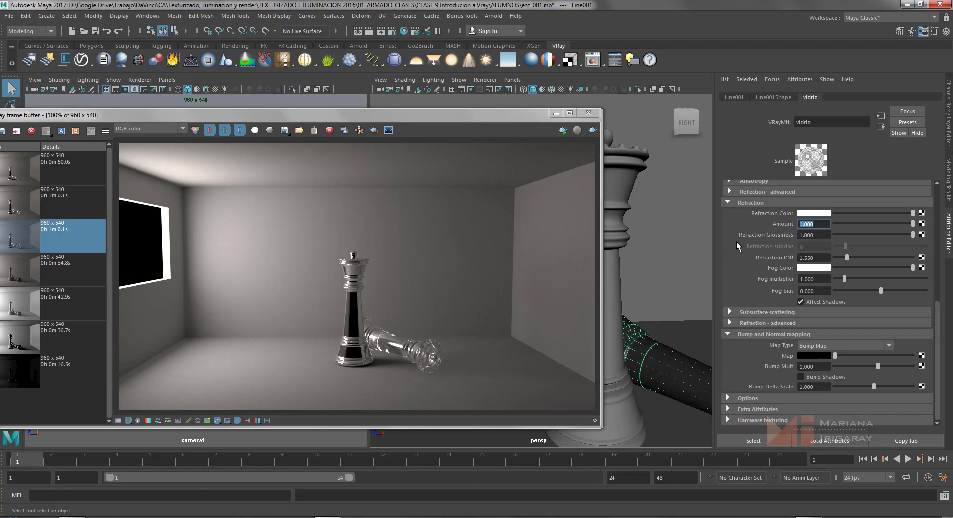
type("08")
key("BackSpace")
key("Return")
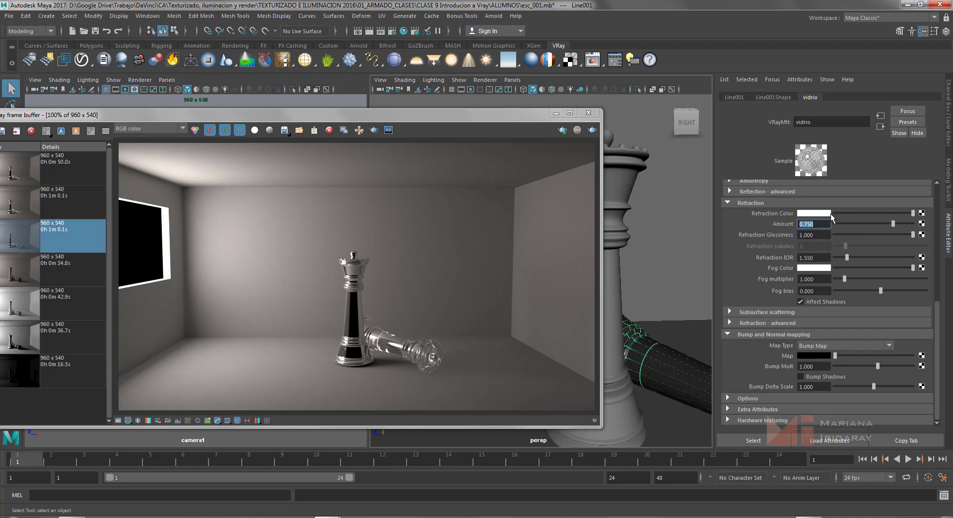
Step: Render camera1 with the reduced refraction amount, and select the newest render in the history
left_click(593, 130)
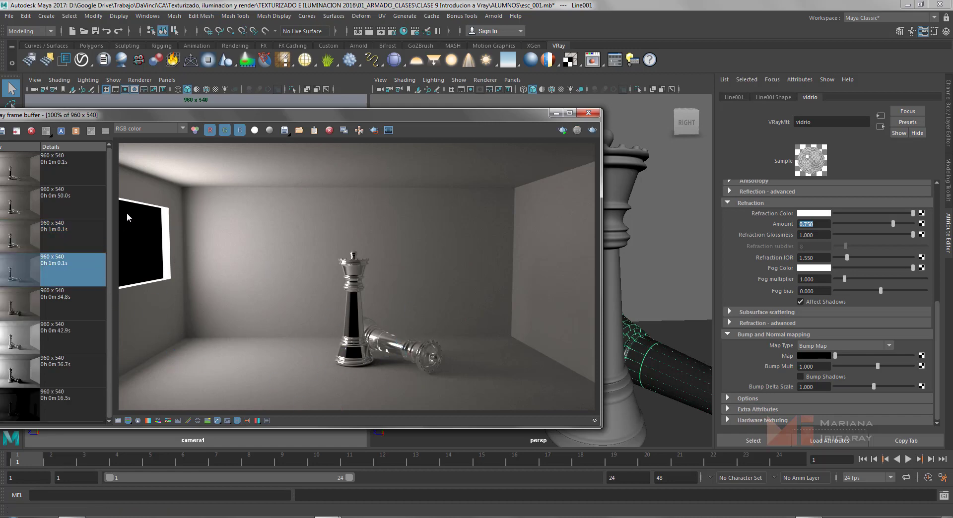
left_click(65, 169)
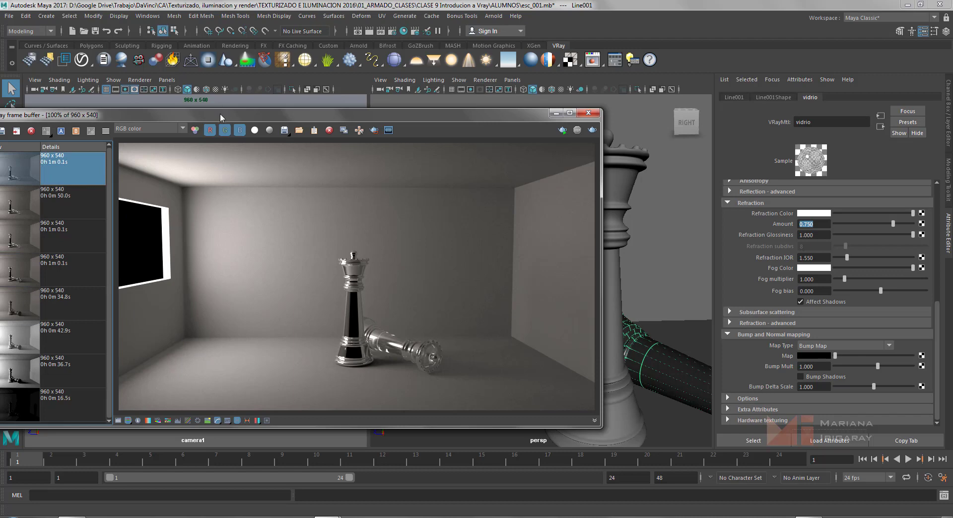
left_click_drag(219, 113, 340, 114)
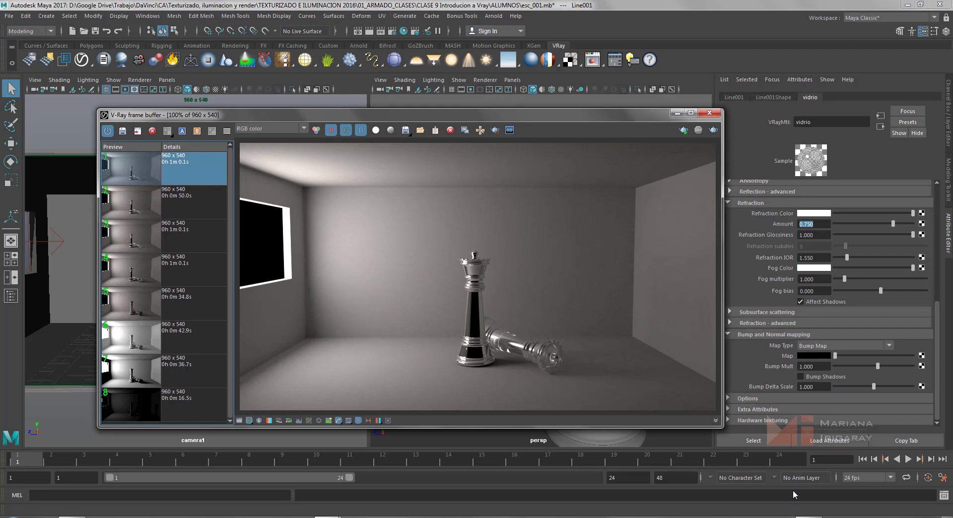
left_click(811, 517)
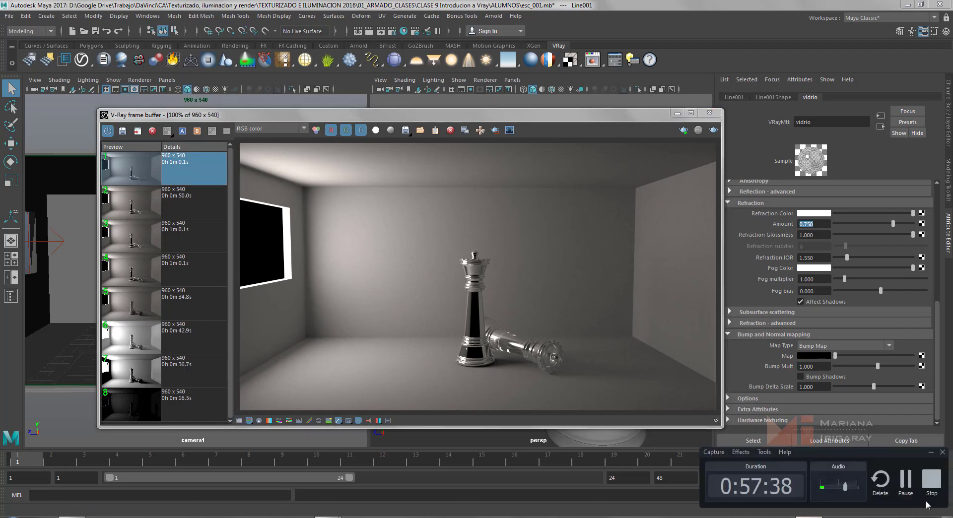
left_click(933, 486)
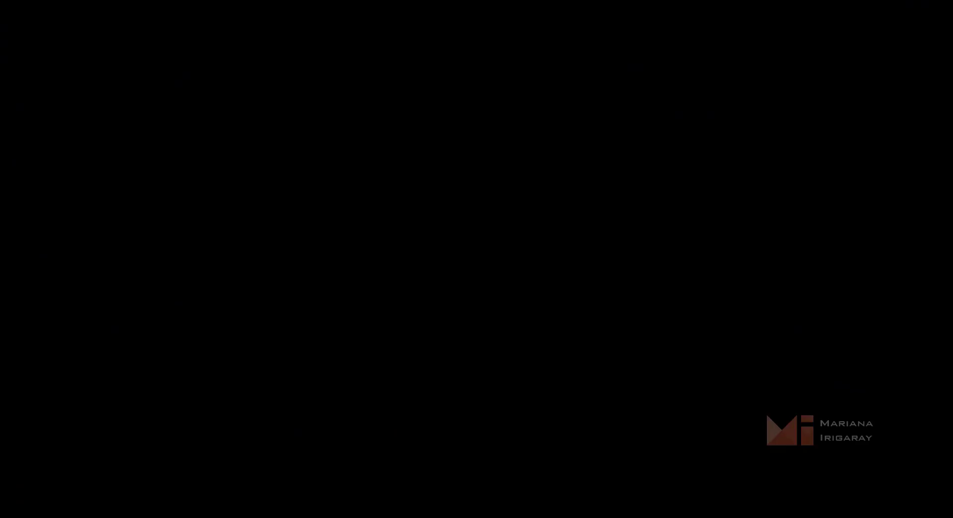